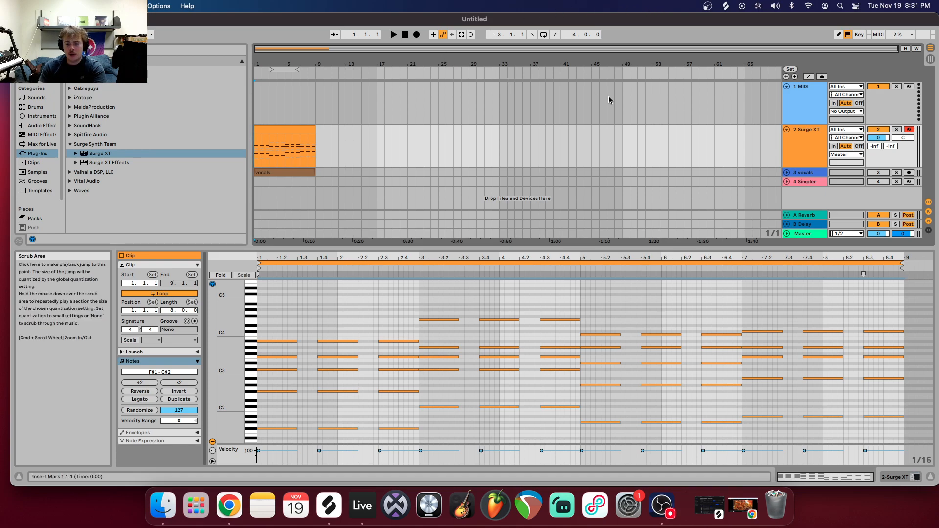
Show the Simpler device on track 4 and find Simpler among the instruments in the browser.
left_click(819, 182)
left_click(819, 182)
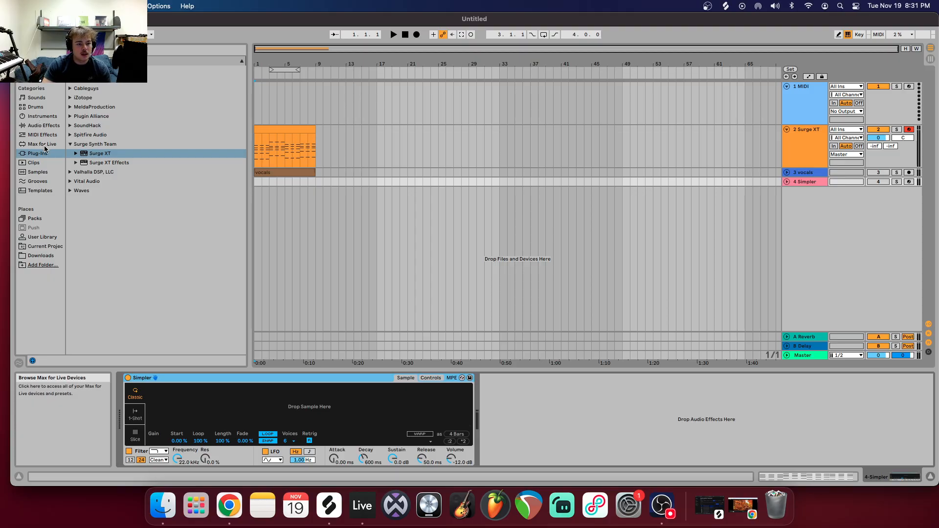
left_click(44, 125)
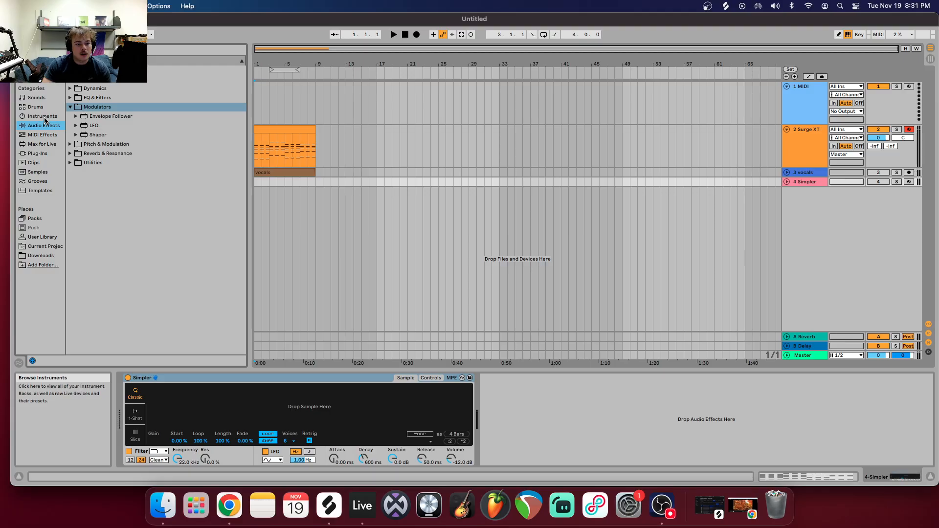
left_click(43, 110)
left_click(43, 115)
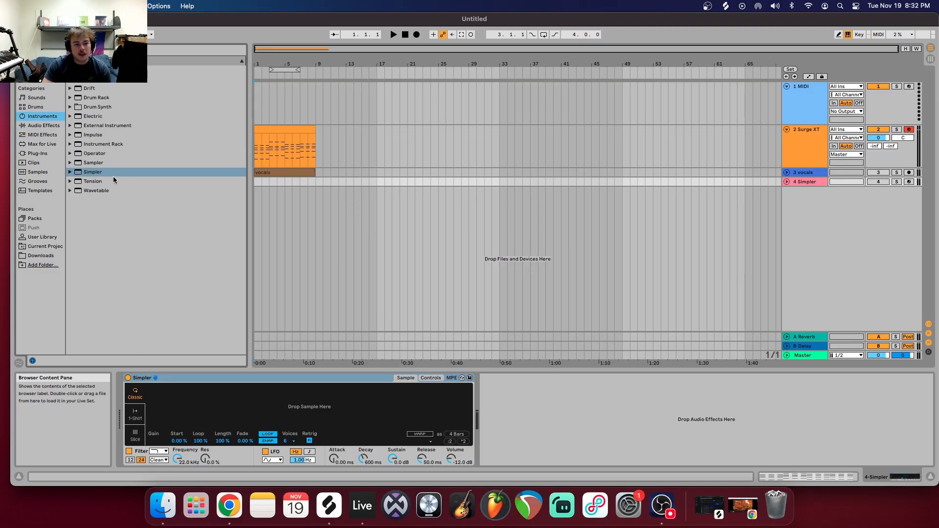
left_click(584, 397)
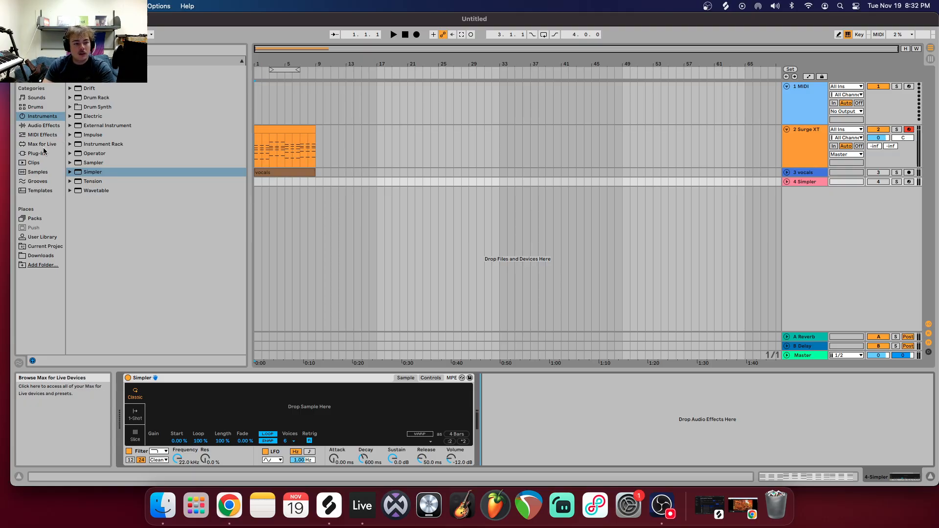
Arm the Simpler track and load the sample Veronica A3 A long 120_1.aif into Simpler.
left_click(909, 182)
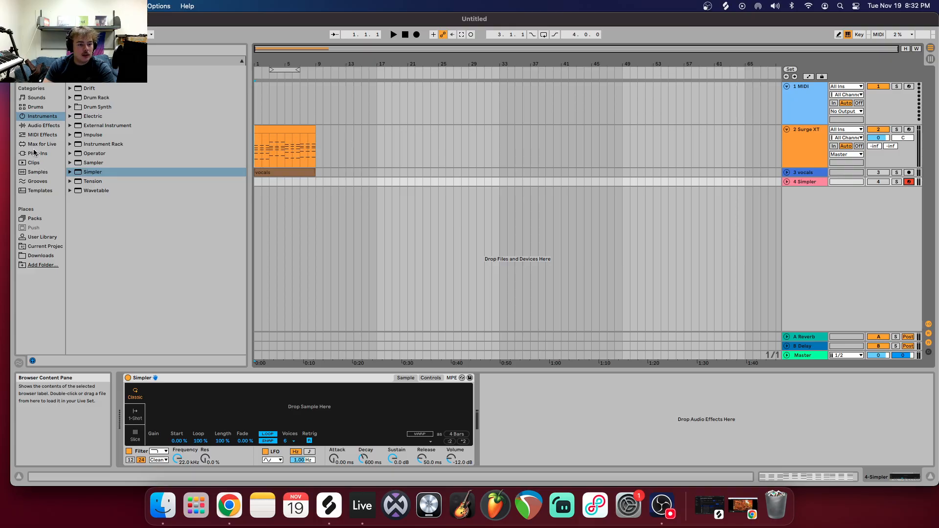
left_click(38, 172)
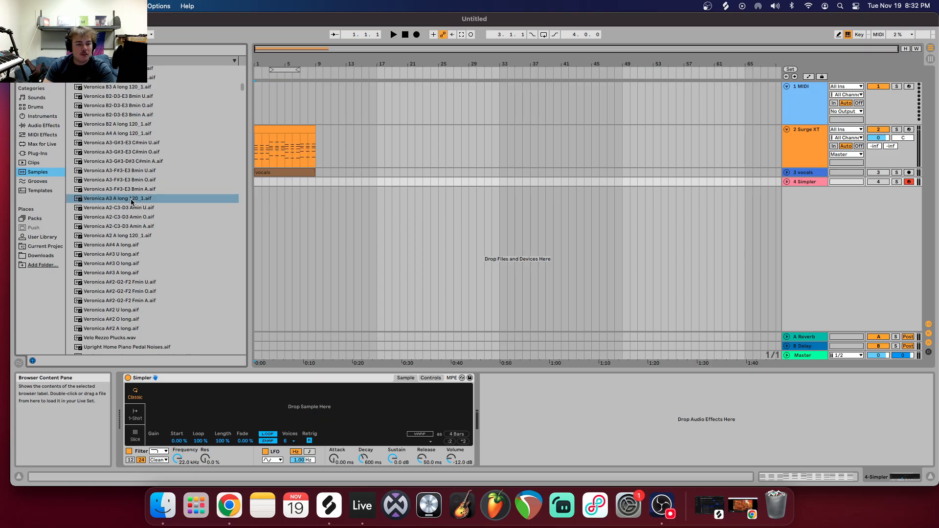
left_click_drag(128, 201, 269, 396)
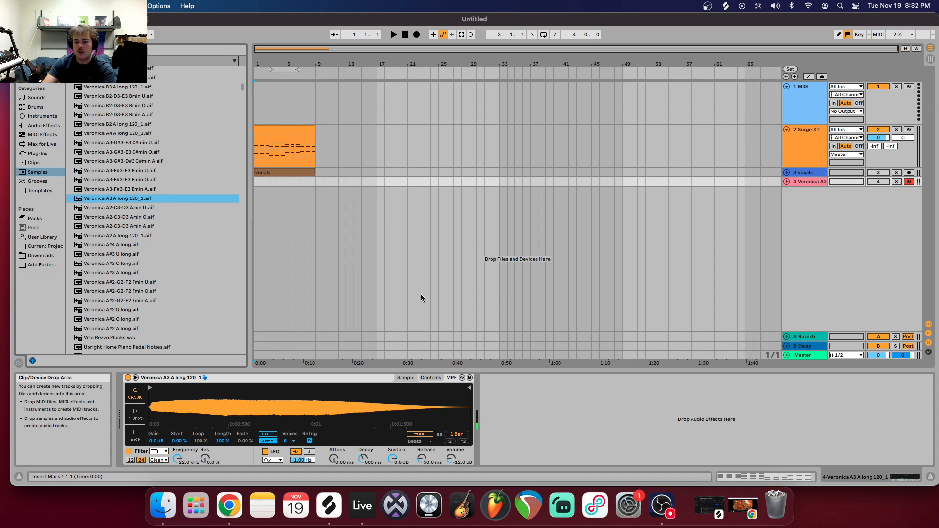
Activate the Simpler track and mute the Surge XT track.
left_click(878, 182)
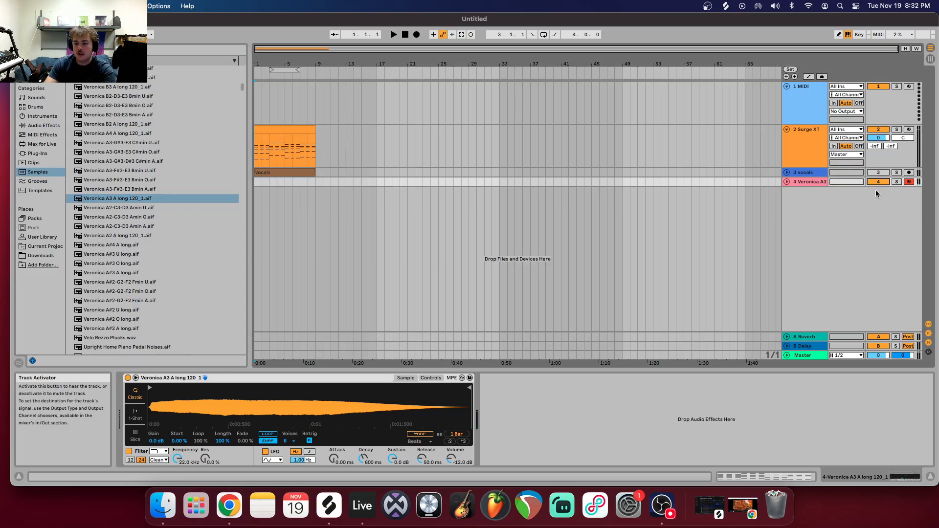
left_click(878, 130)
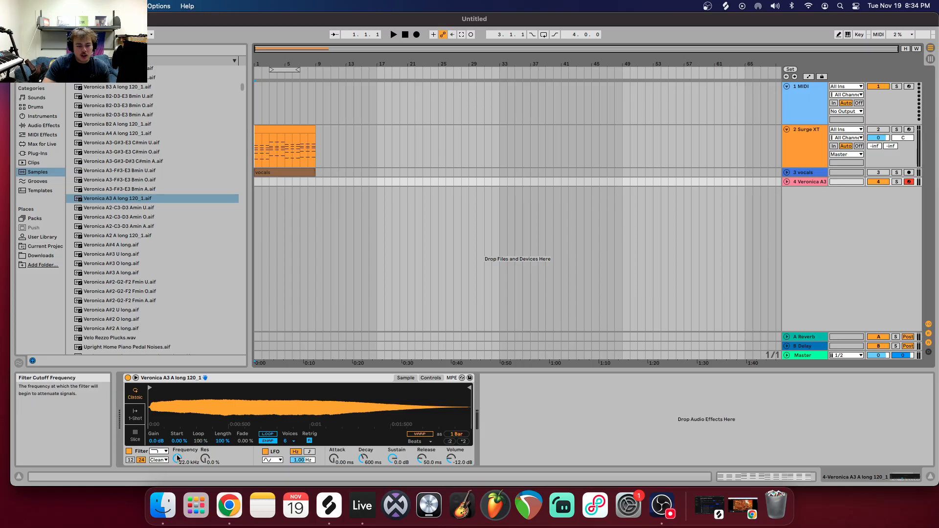
left_click_drag(177, 459, 177, 477)
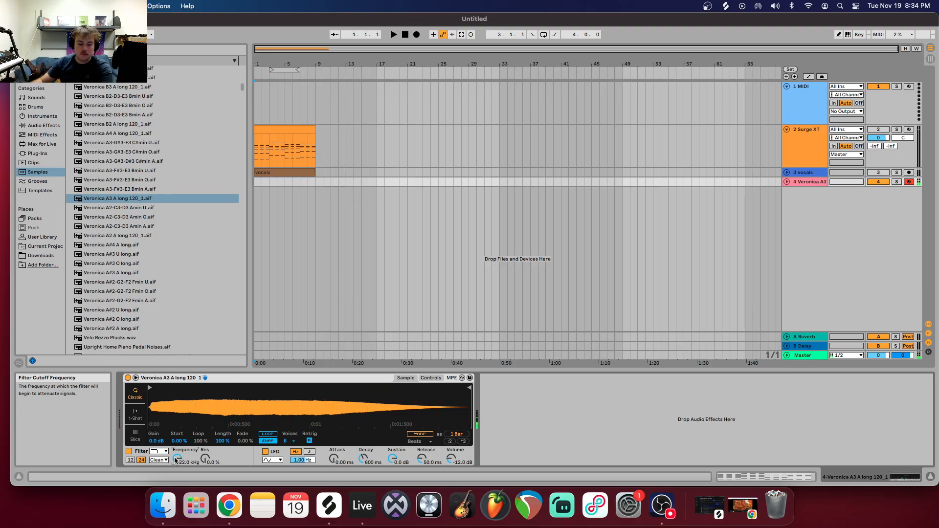
left_click(273, 463)
left_click(274, 459)
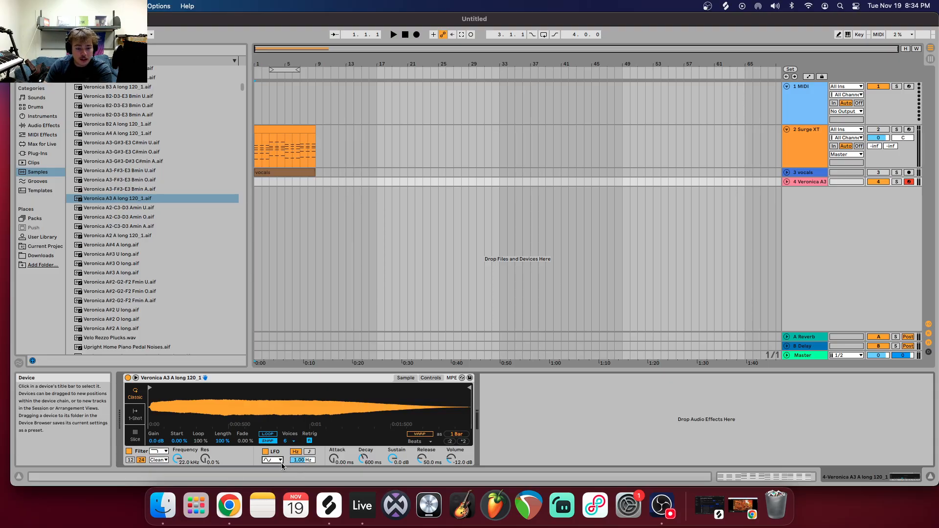
left_click(280, 461)
left_click(280, 461)
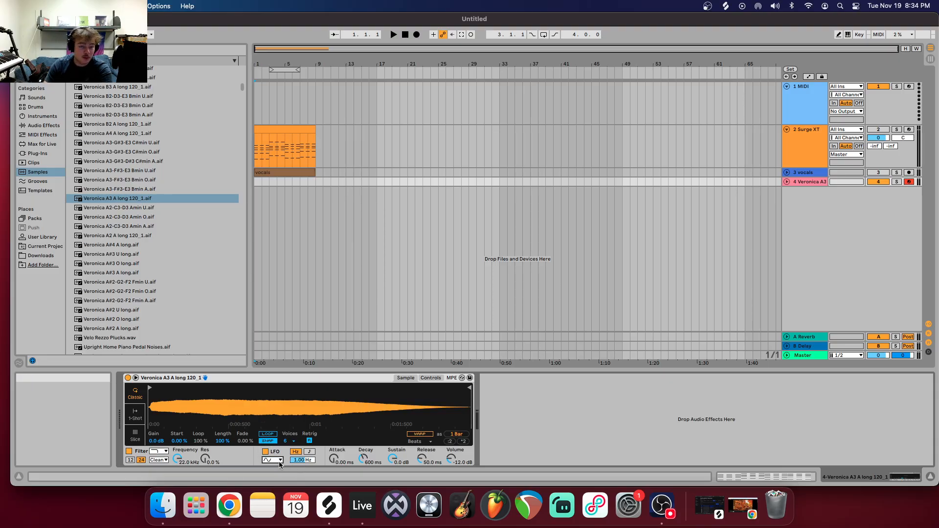
left_click_drag(335, 463, 336, 459)
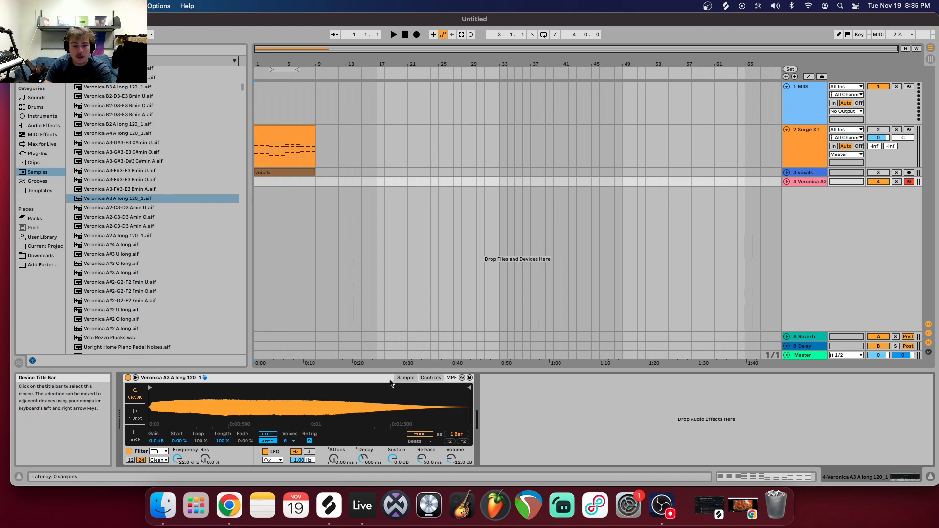
Set Simpler's amplitude envelope to a 1.04 s decay and -3.8 dB sustain, and its filter to 20.3 kHz with 13% resonance.
left_click(433, 379)
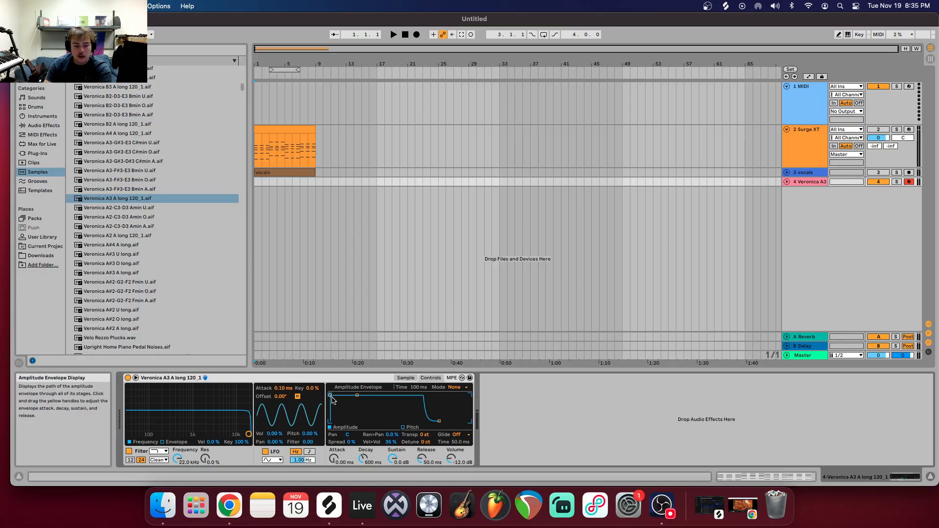
mouse_move(357, 394)
left_mouse_down()
mouse_move(359, 410)
mouse_move(359, 397)
left_mouse_up()
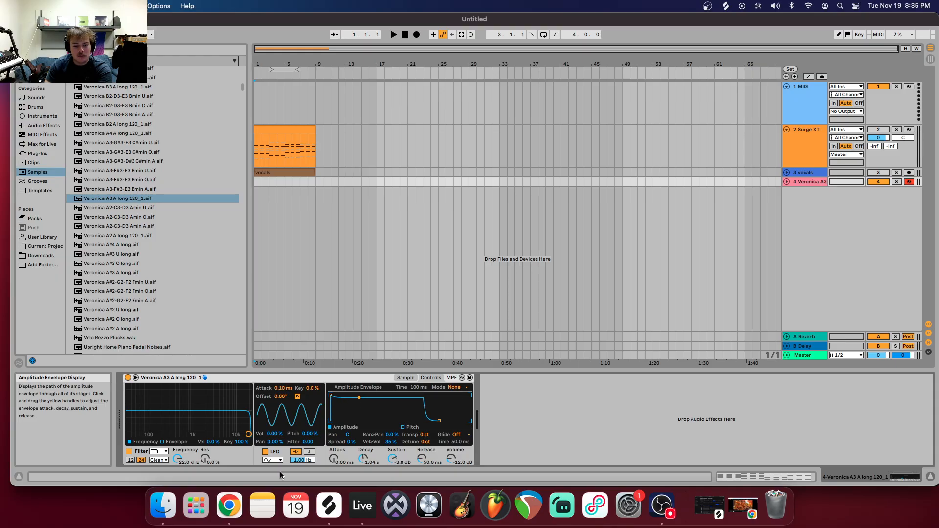
mouse_move(249, 434)
left_mouse_down()
mouse_move(196, 431)
mouse_move(246, 429)
left_mouse_up()
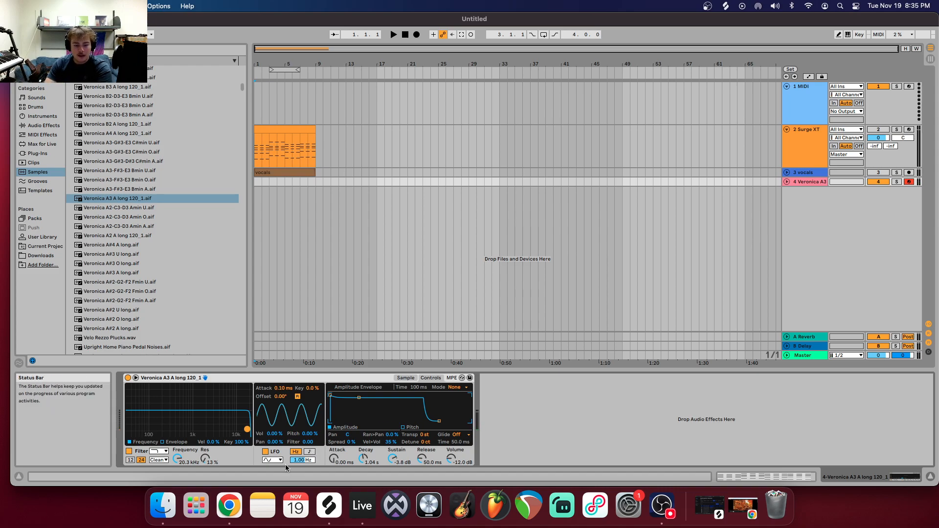
Try LFO rates of 30 Hz and 0.01 Hz, and set the rate back to 1 Hz.
left_click_drag(303, 460, 302, 411)
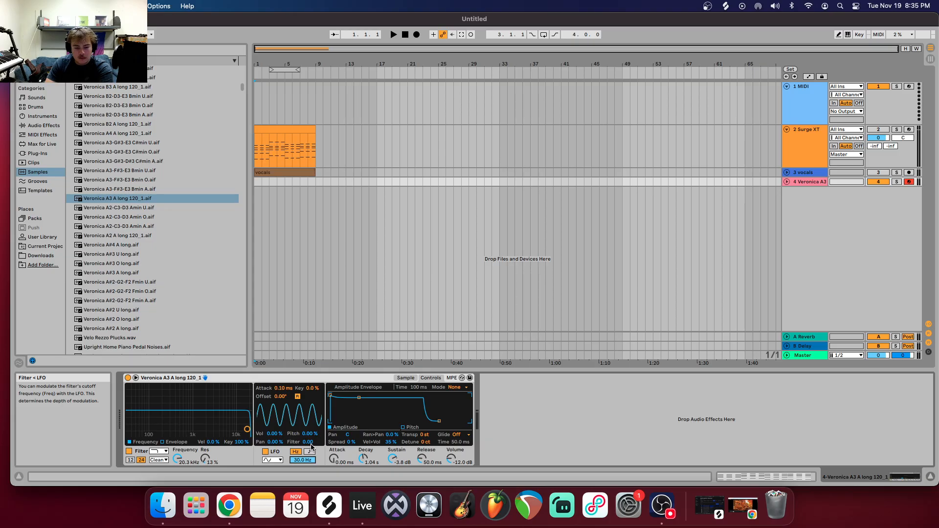
left_click_drag(303, 460, 303, 494)
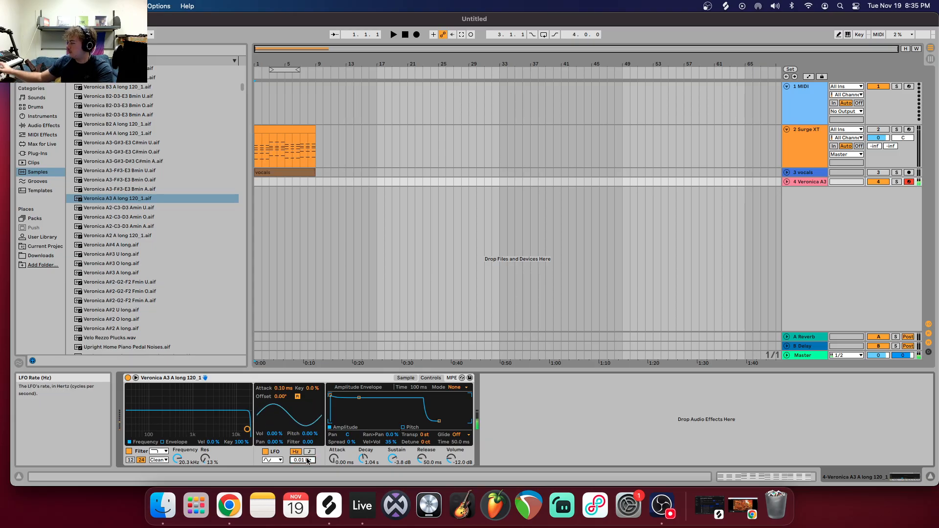
left_click_drag(308, 460, 307, 445)
type("1")
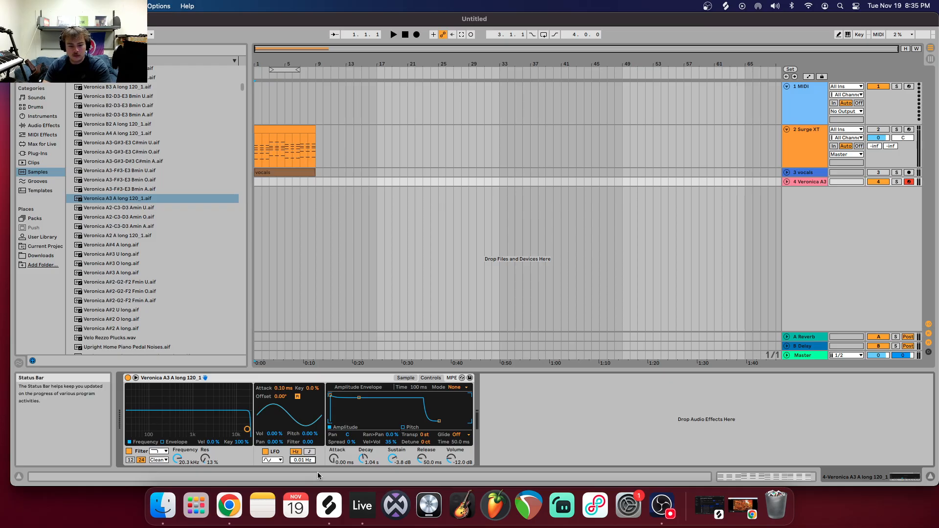
key("Return")
Try the triangle waveform for the LFO and change it back to sine.
left_click(272, 460)
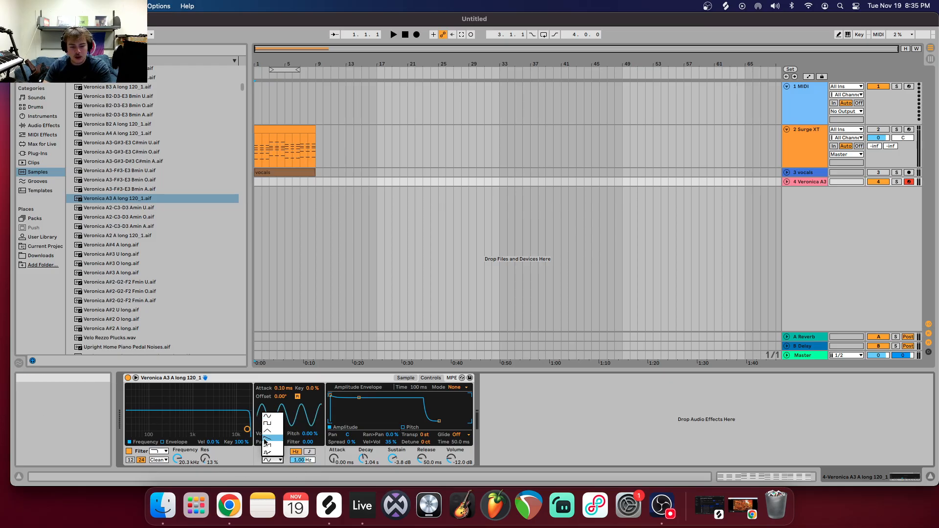
left_click(271, 430)
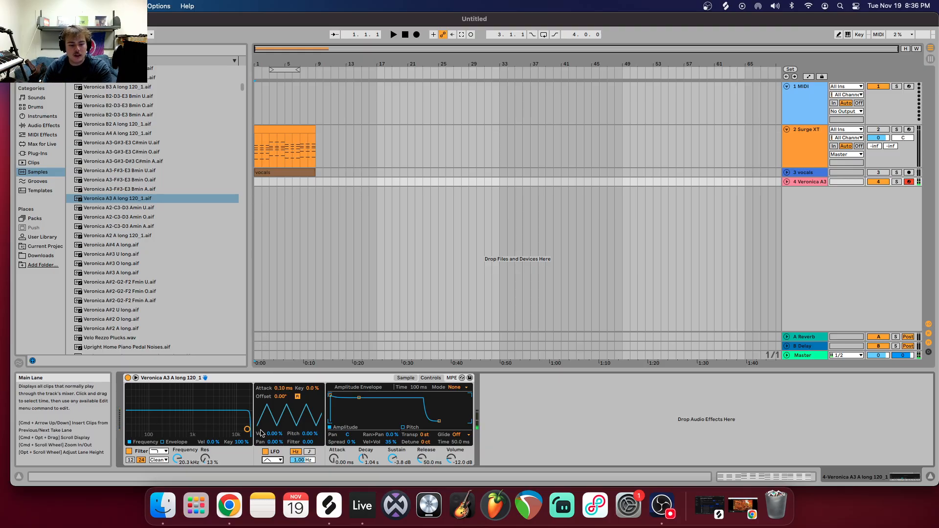
left_click(269, 459)
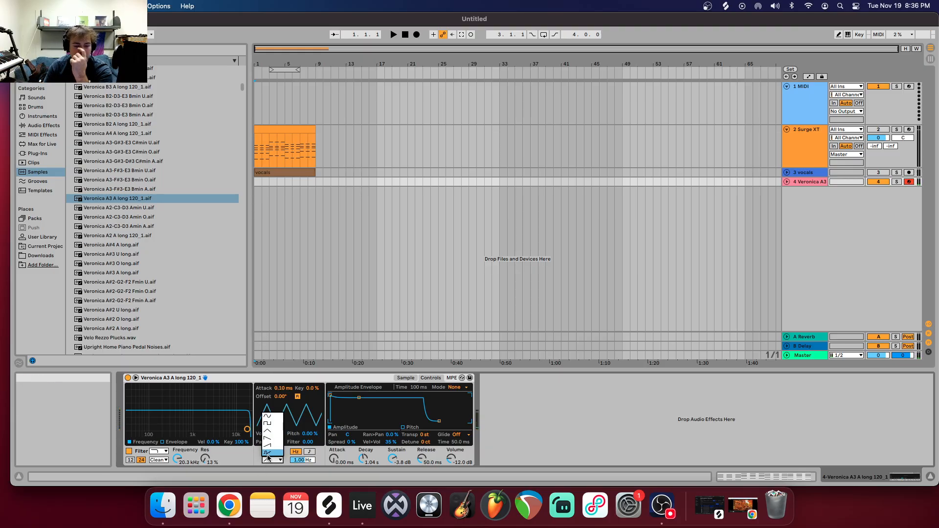
left_click(268, 417)
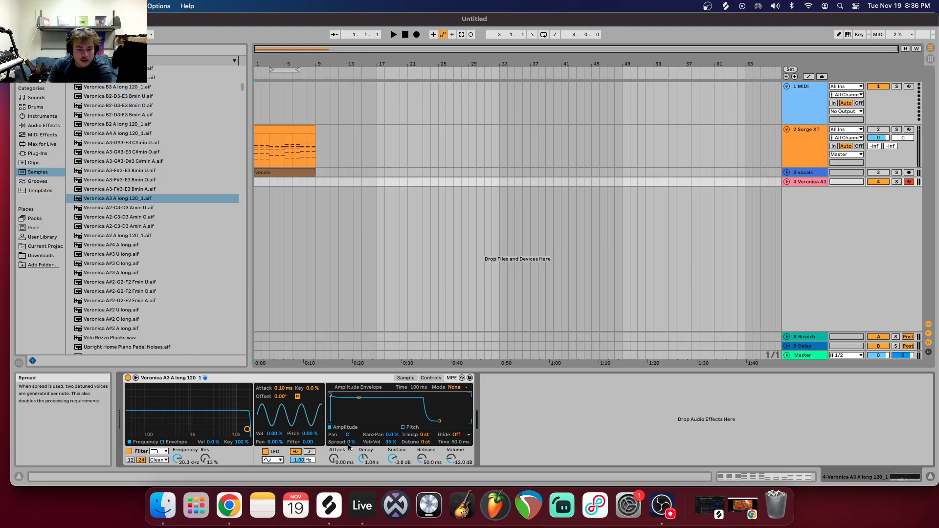
Try Spread amounts of 43%, 100% and 20%, and set Spread back to 0%.
left_click_drag(352, 442, 353, 440)
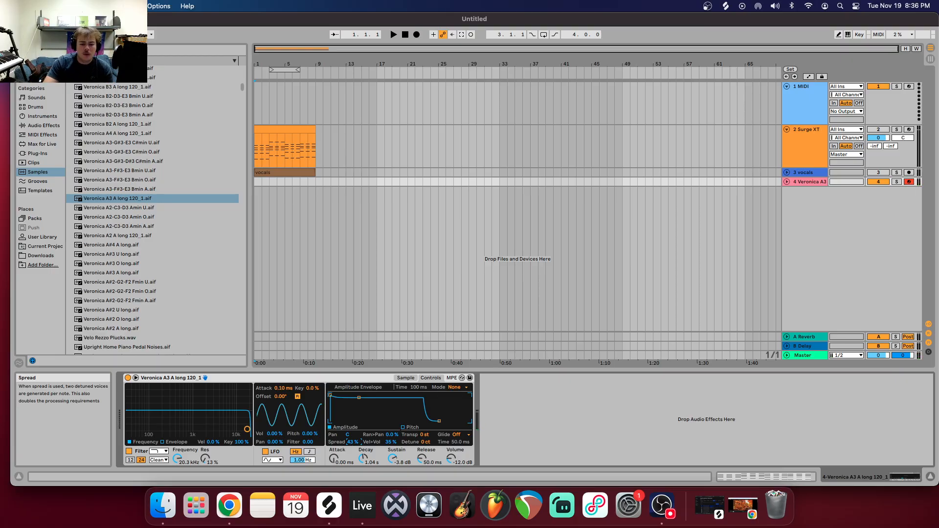
left_click_drag(350, 445, 350, 421)
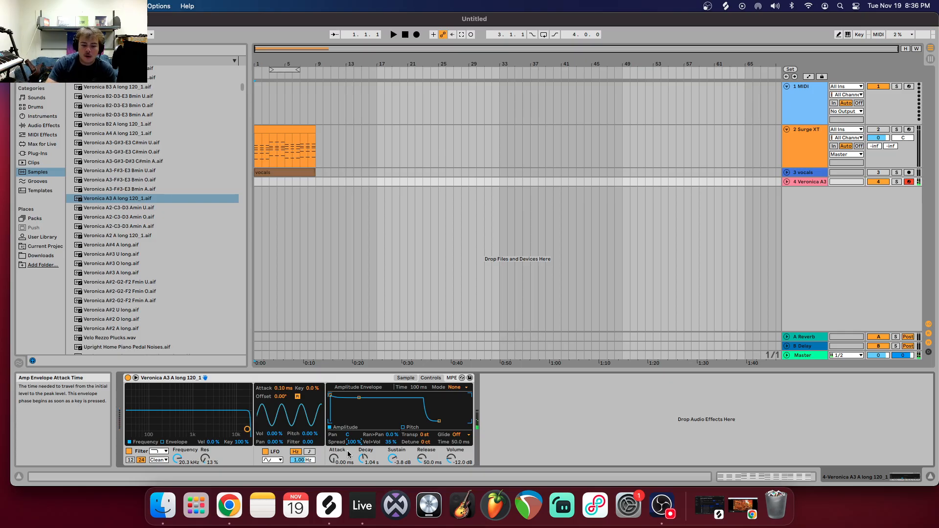
left_click_drag(351, 442, 358, 491)
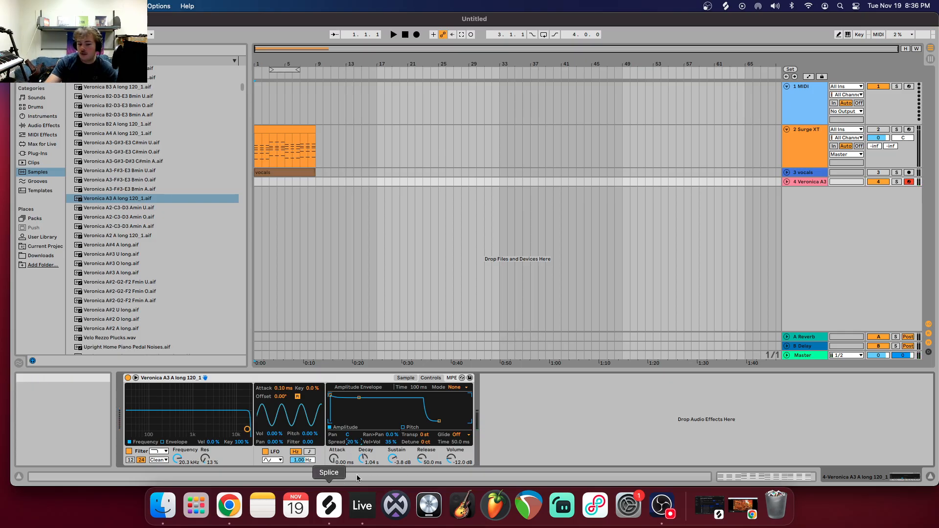
left_click_drag(351, 442, 352, 439)
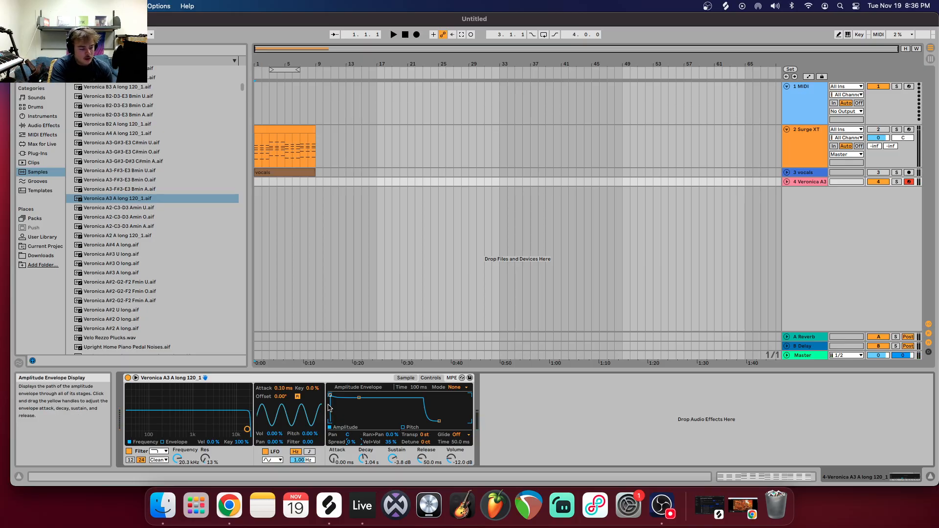
Switch Simpler from its controls back to the sample waveform view.
left_click(400, 379)
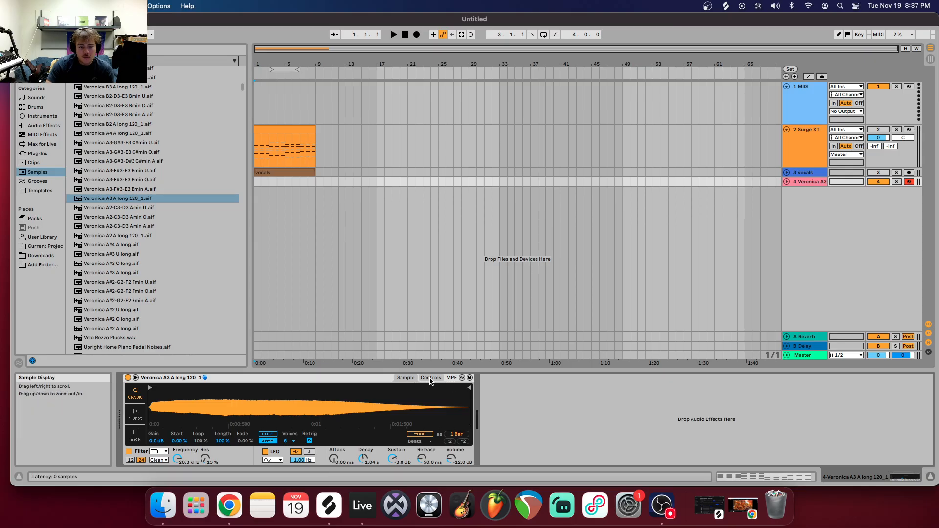
left_click(423, 380)
left_click(412, 378)
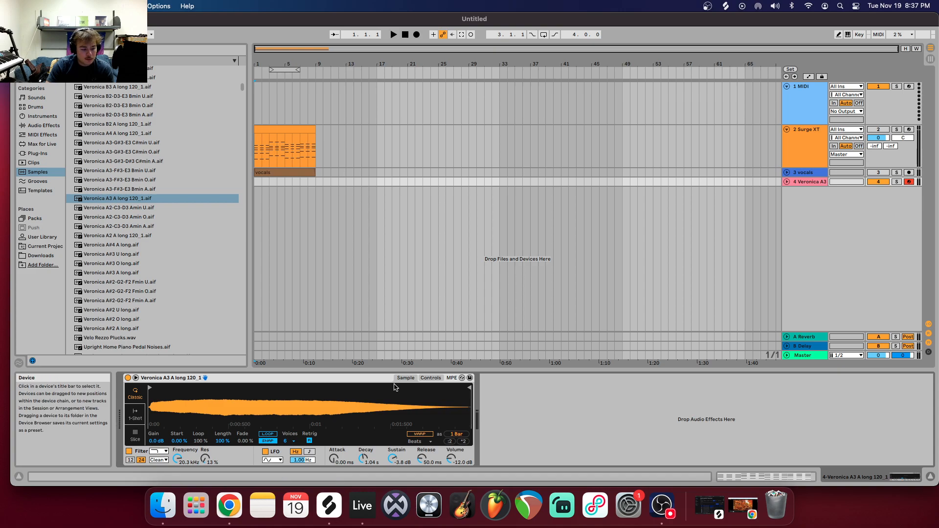
Try ending the looped sample at about 0.25 s, and try Warp on and off.
left_click(267, 436)
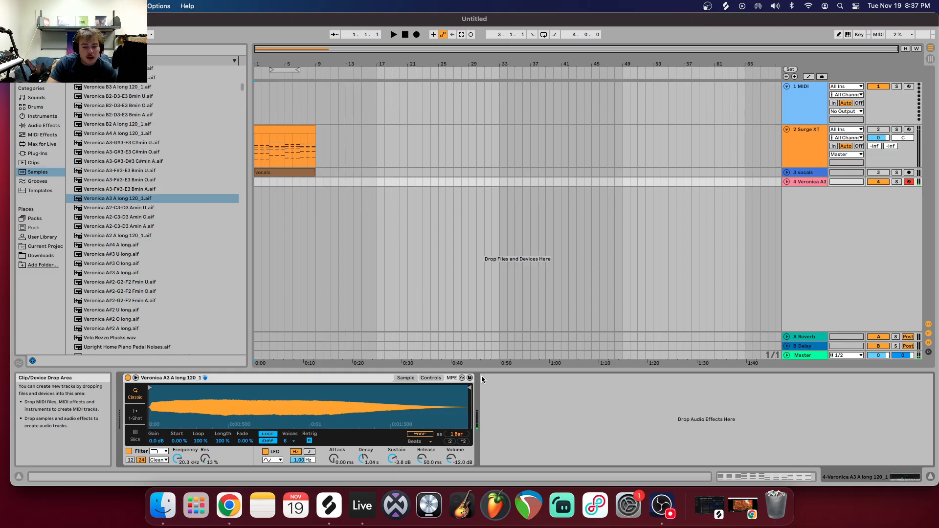
left_click_drag(471, 389, 194, 396)
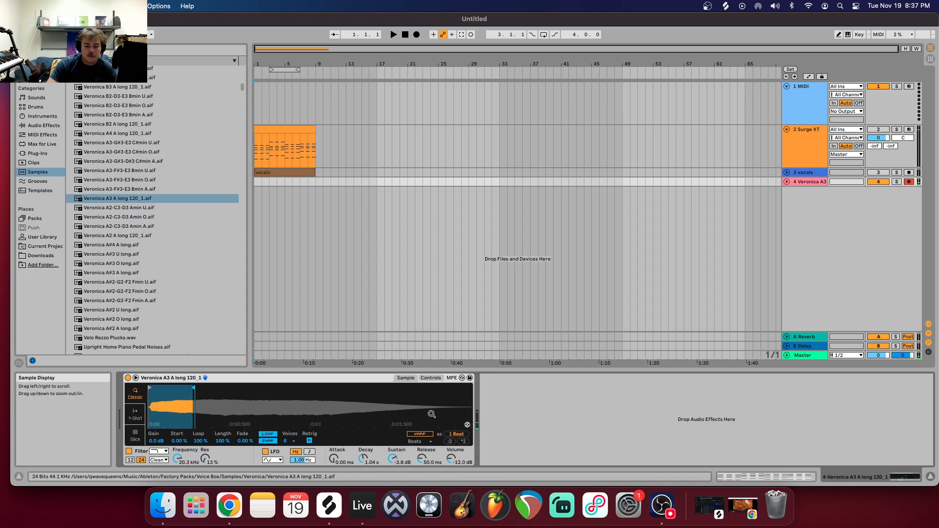
left_click(426, 435)
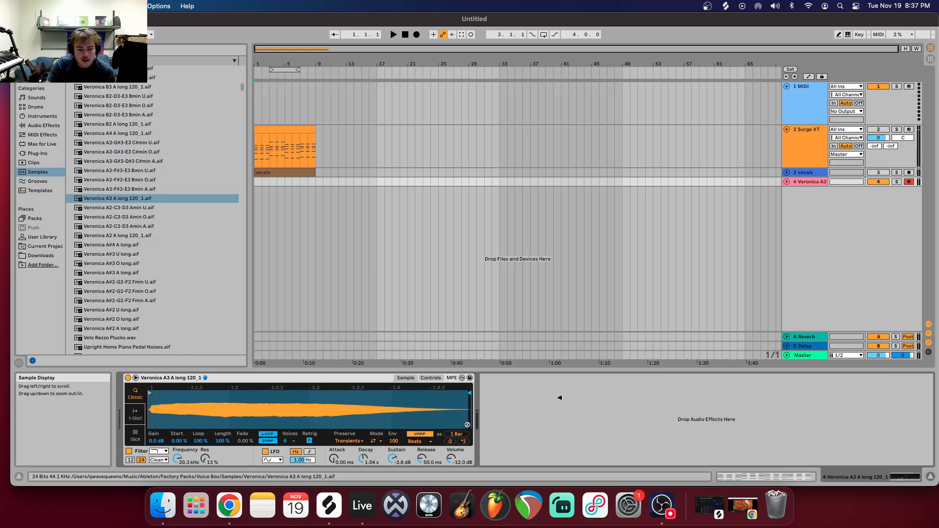
left_click(420, 434)
left_click(275, 435)
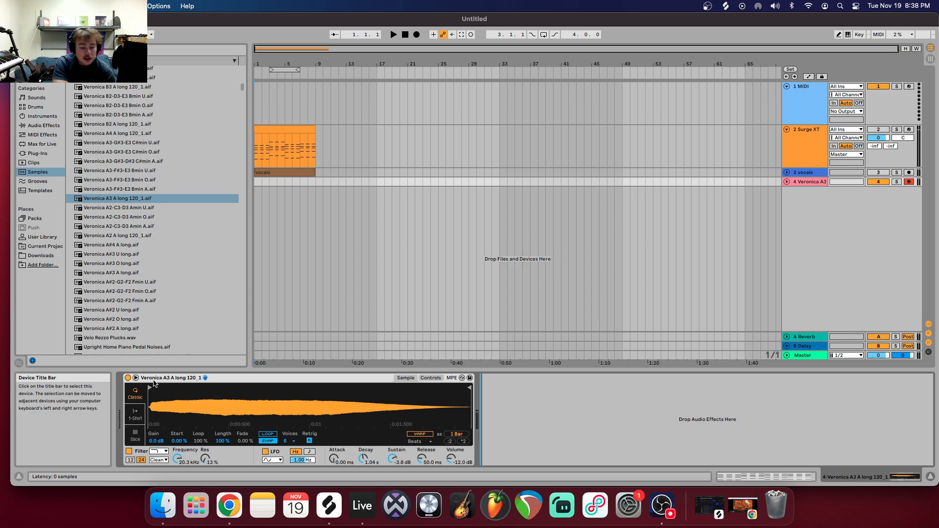
Switch Simpler to 1-Shot mode and shorten the sample to about its first 0.1 s.
left_click(135, 415)
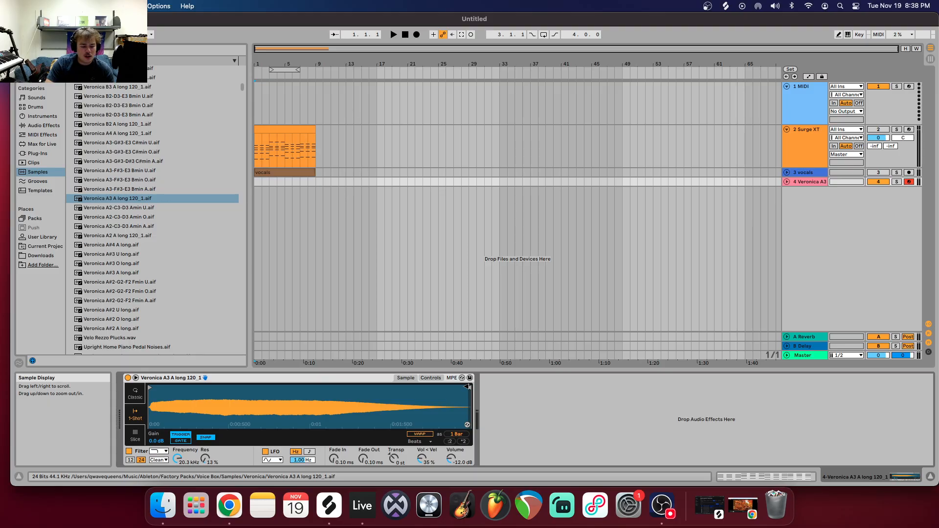
left_click_drag(468, 387, 165, 393)
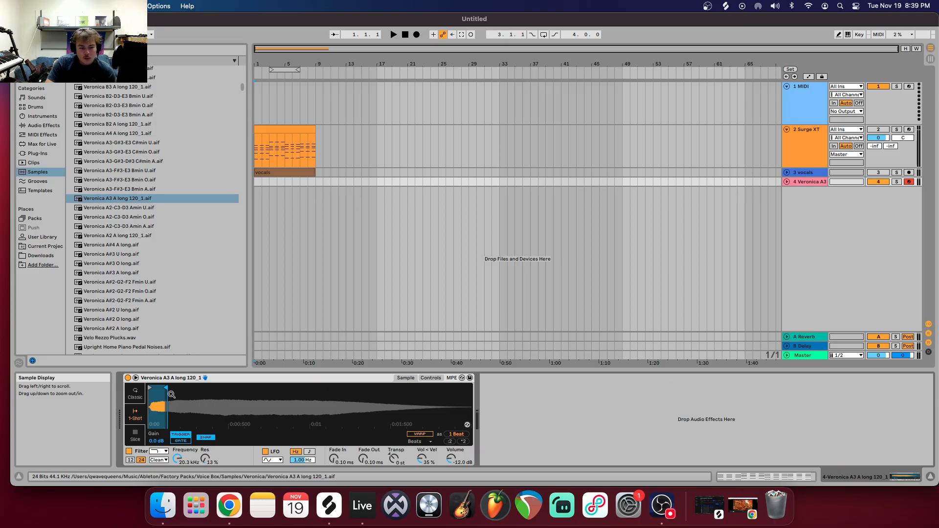
Try the 1-Shot sample at full length and at about 0.25 s with Fade Out at 227 ms, then restore both.
mouse_move(166, 388)
left_mouse_down()
mouse_move(462, 389)
mouse_move(394, 391)
mouse_move(469, 397)
left_mouse_up()
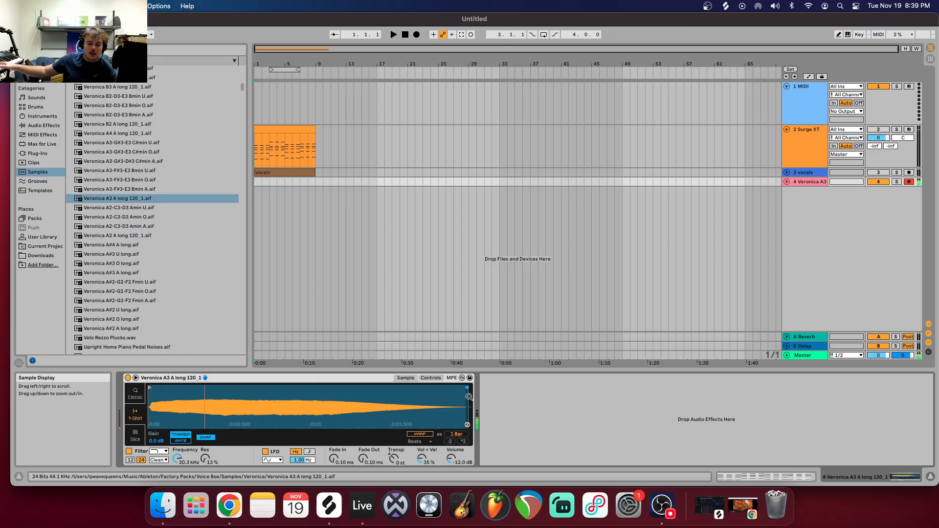
left_click_drag(467, 390, 189, 397)
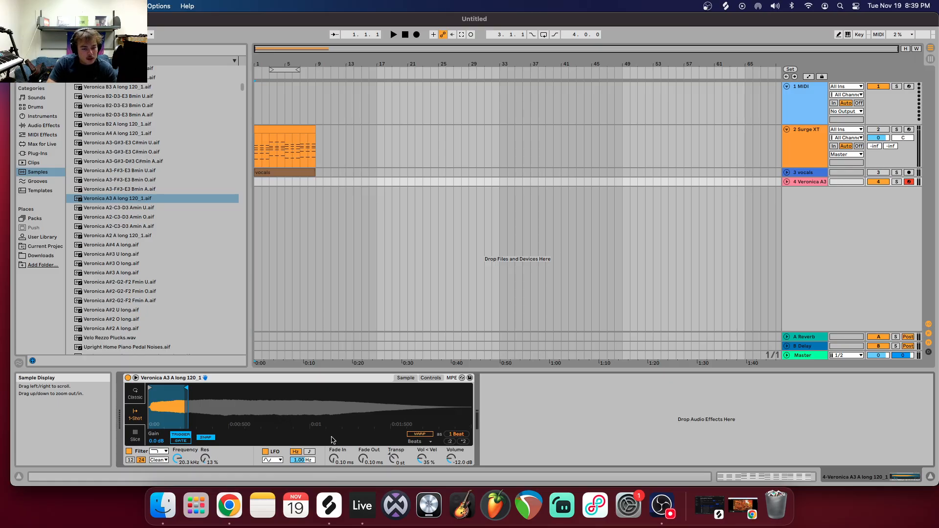
left_click_drag(184, 388, 191, 388)
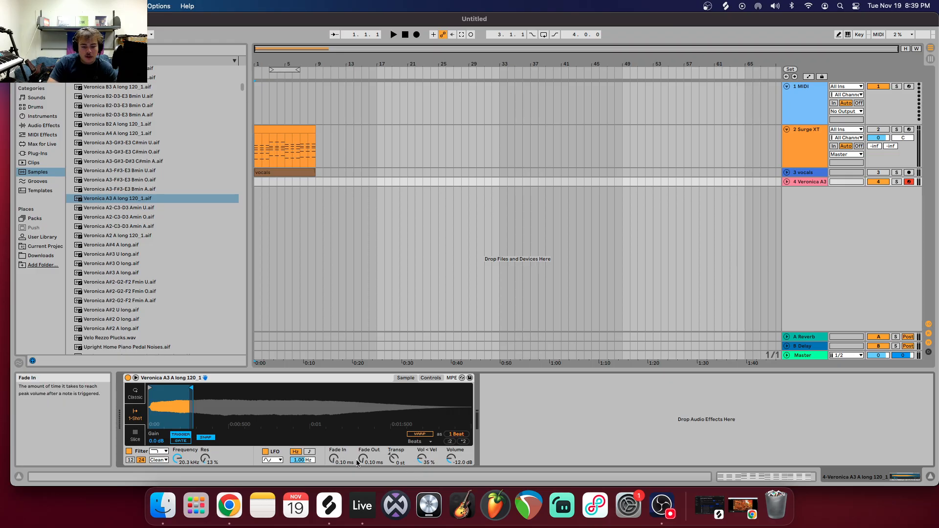
left_click_drag(363, 459, 363, 430)
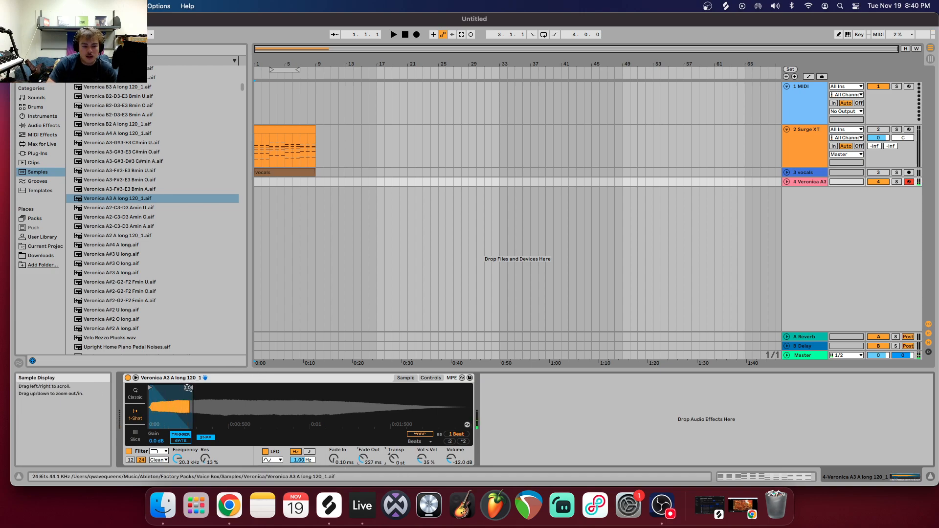
left_click_drag(363, 460, 363, 494)
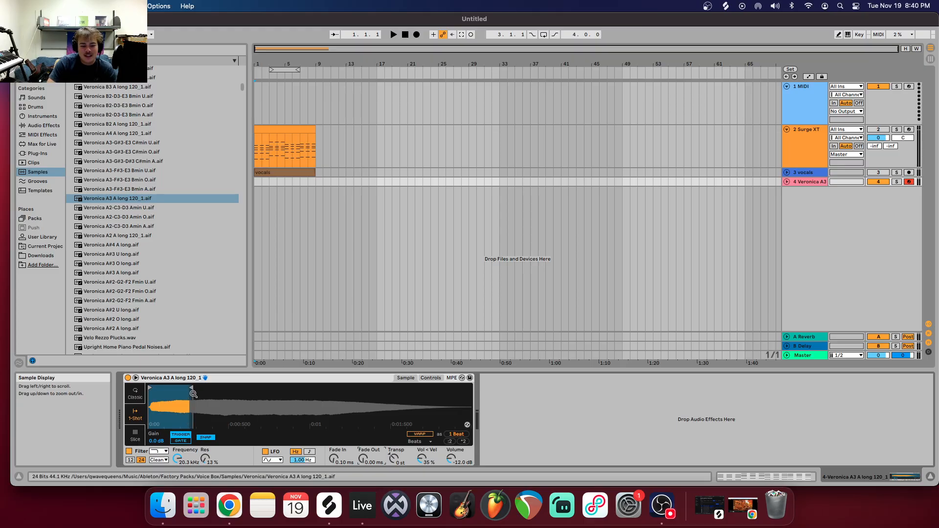
left_click_drag(191, 386, 467, 387)
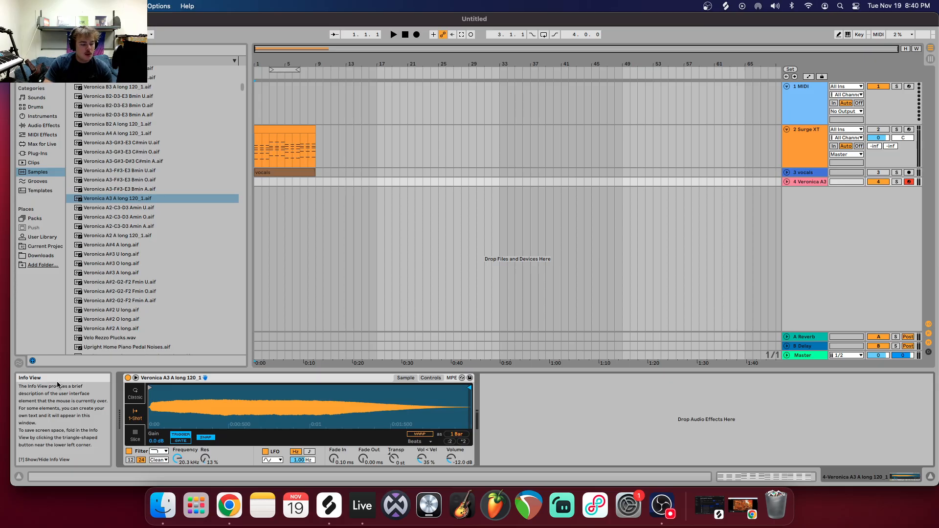
Switch Simpler to Slice mode, and delete the Simpler device from track 4.
left_click(139, 442)
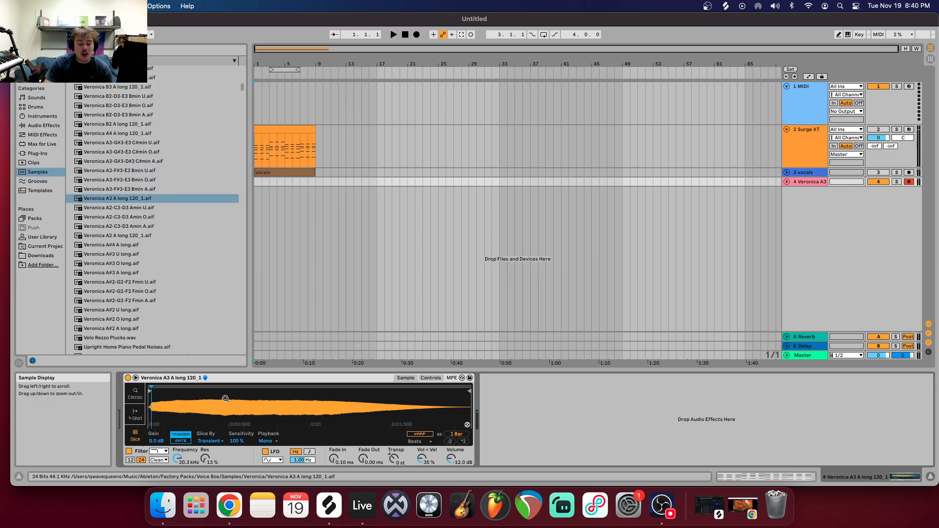
right_click(328, 381)
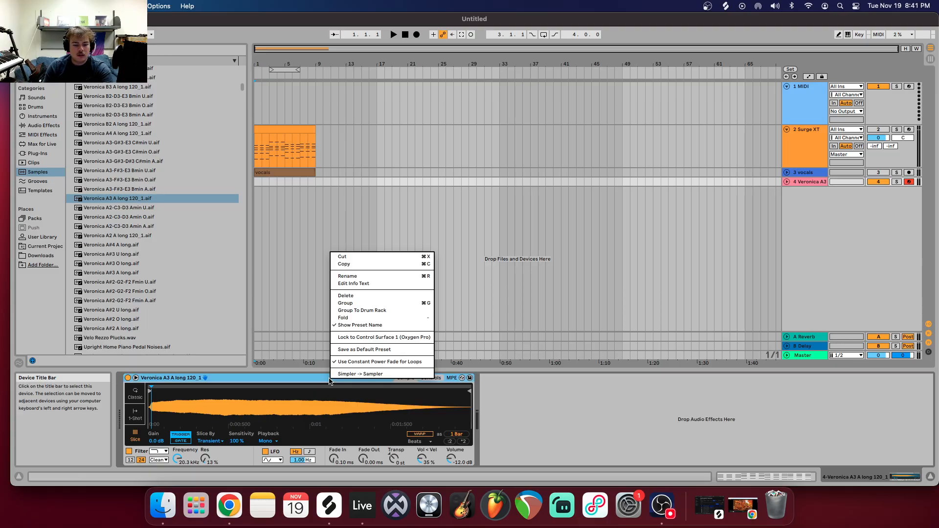
left_click(365, 295)
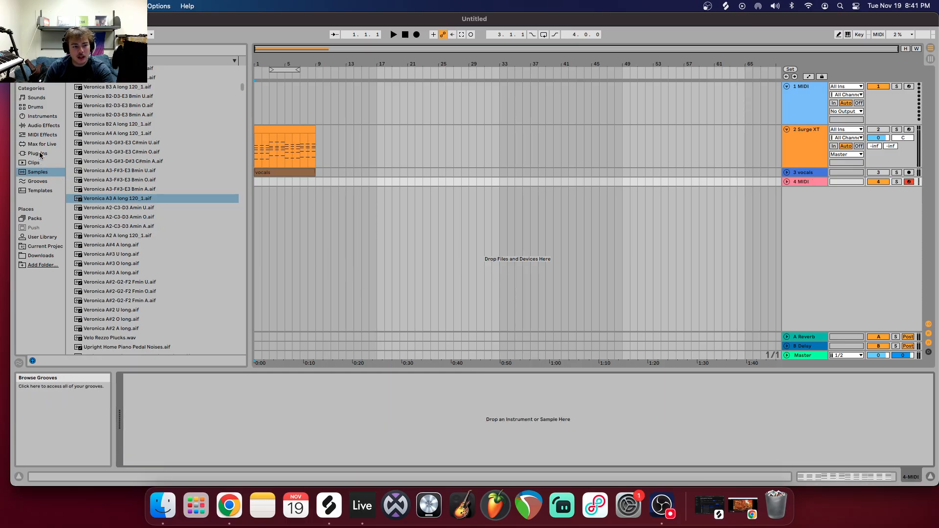
Add an empty Simpler to track 4 and load DS_HT_154_vocal_hook_female_free_middle_wet_Emin.wav from Downloads into it.
left_click(42, 125)
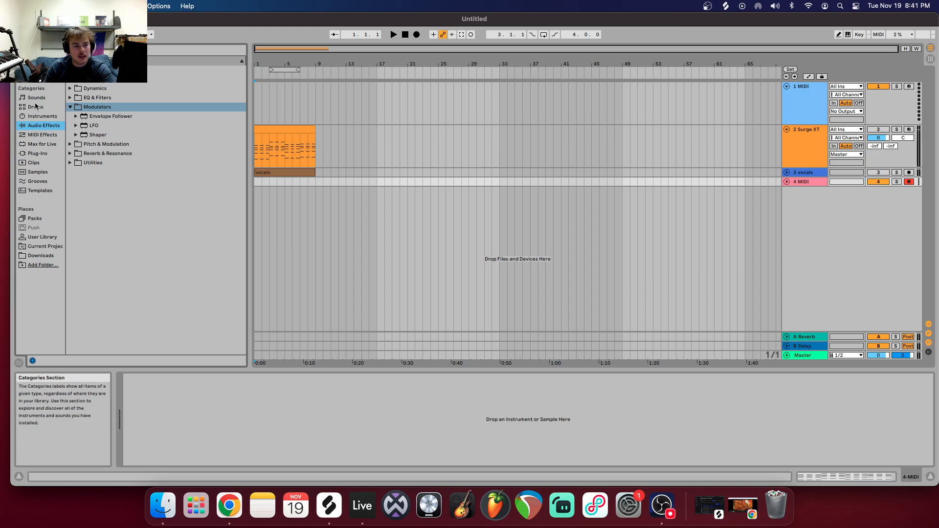
left_click(38, 118)
key("Right")
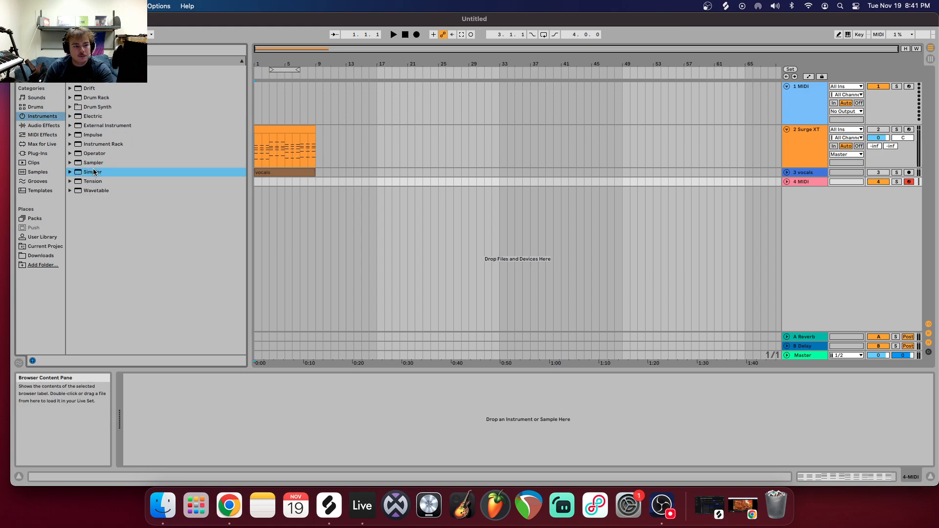
key("Return")
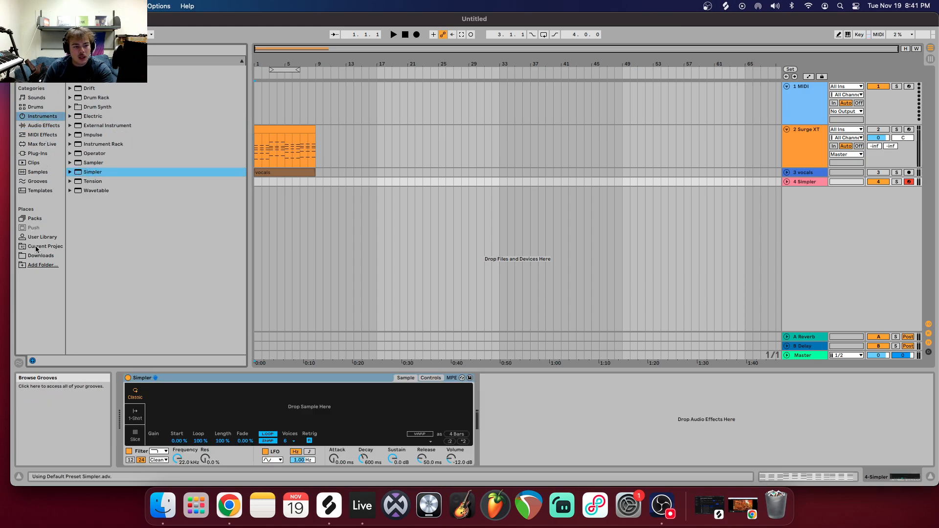
left_click(41, 256)
left_click_drag(140, 237, 257, 394)
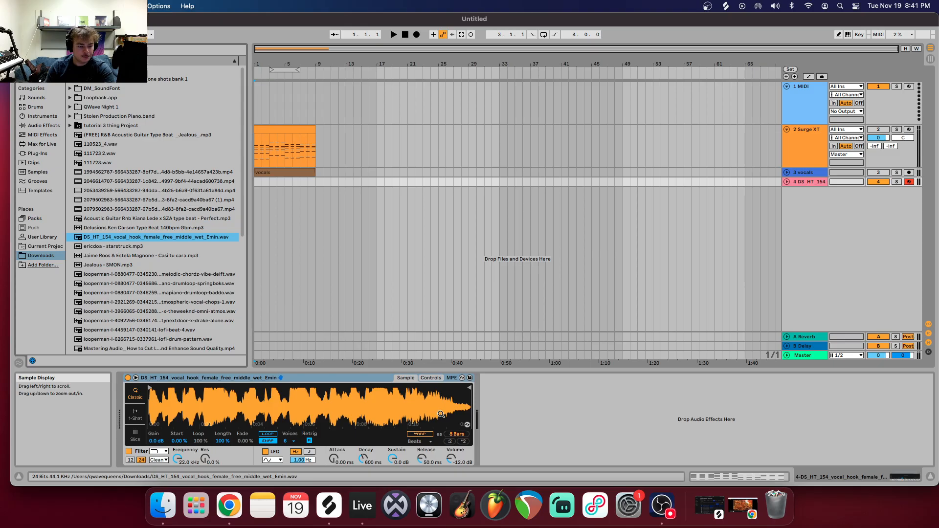
Switch Simpler to Slice mode, try Sensitivity values of 64% and 72%, and set Sensitivity to 100%.
left_click(135, 436)
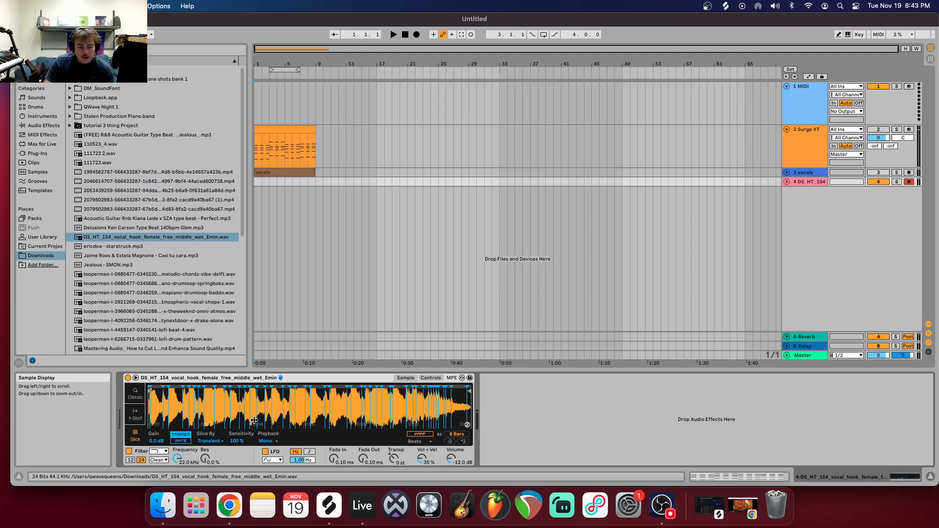
left_click_drag(243, 438, 242, 445)
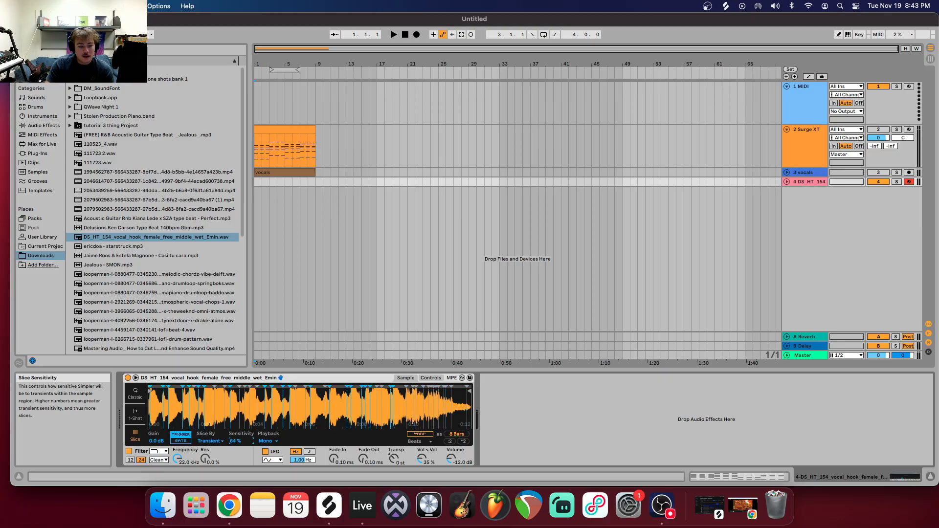
mouse_move(239, 442)
left_mouse_down()
mouse_move(239, 470)
mouse_move(240, 459)
left_mouse_up()
left_click_drag(239, 443, 241, 446)
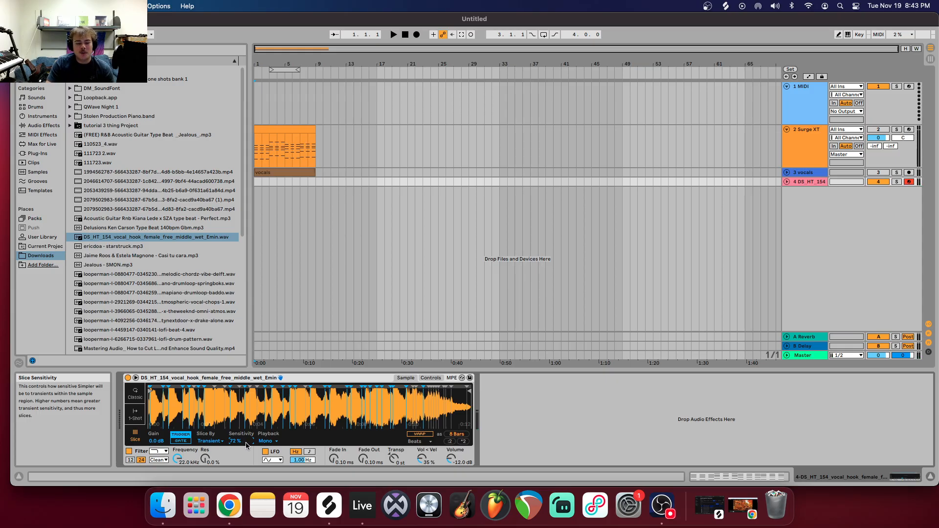
left_click_drag(235, 440, 242, 442)
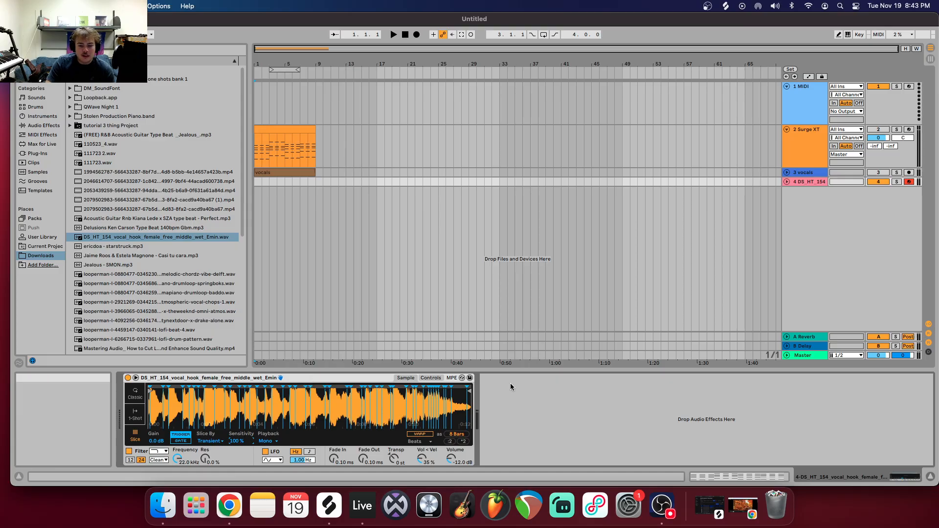
View Simpler's filter, LFO and envelope controls for the sliced sample and return to the waveform view.
left_click(554, 391)
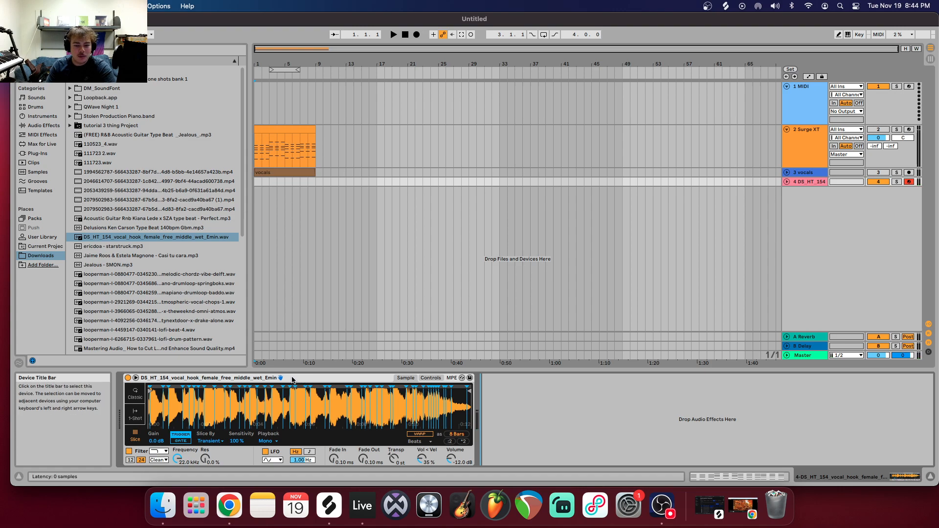
left_click(431, 382)
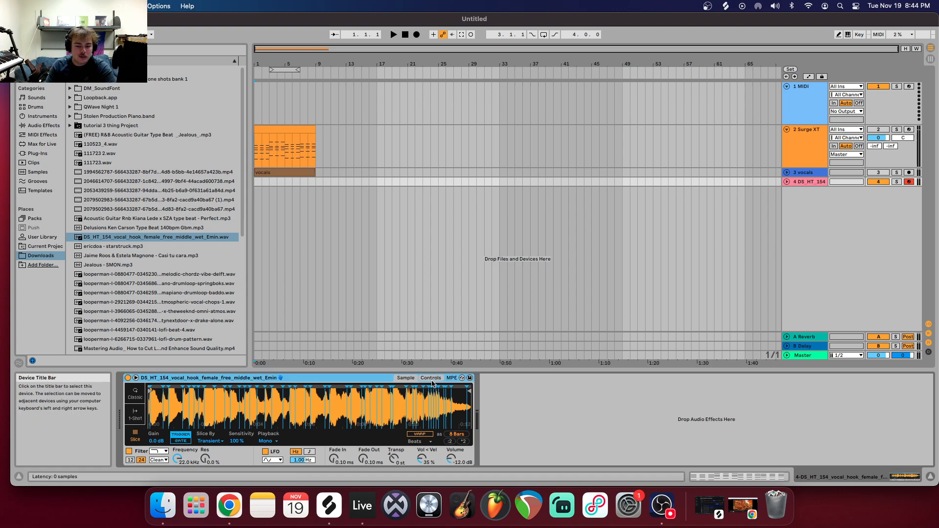
left_click(435, 379)
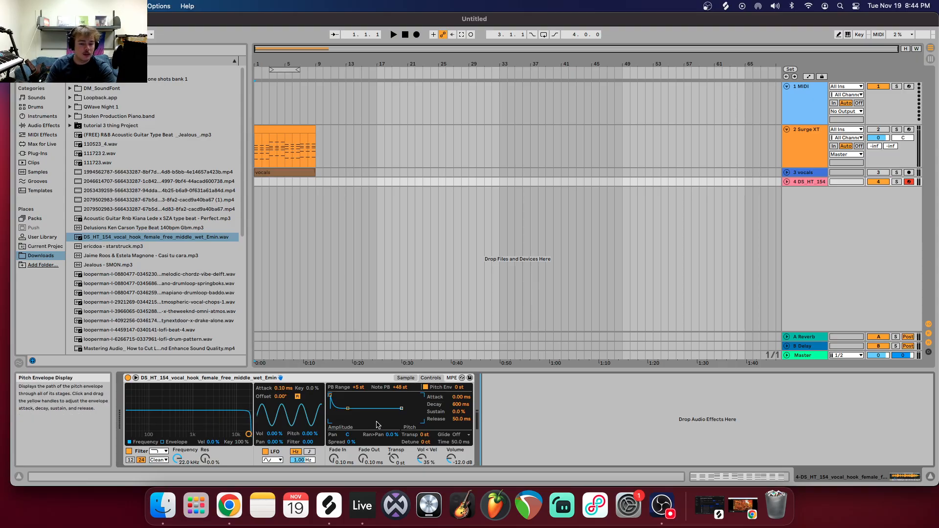
left_click(405, 379)
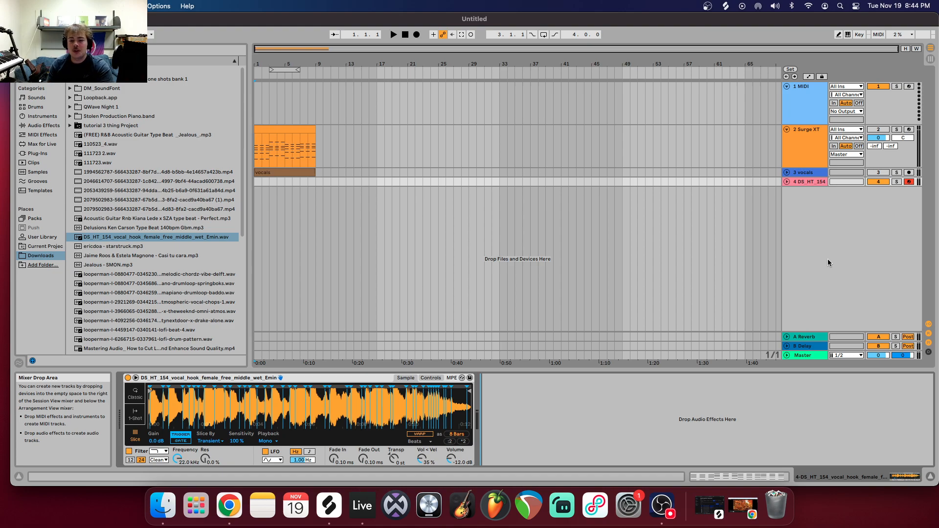
Set the Surge XT track's volume to -4.7 and play its MIDI clip from the start, stopping near its end.
left_click(802, 158)
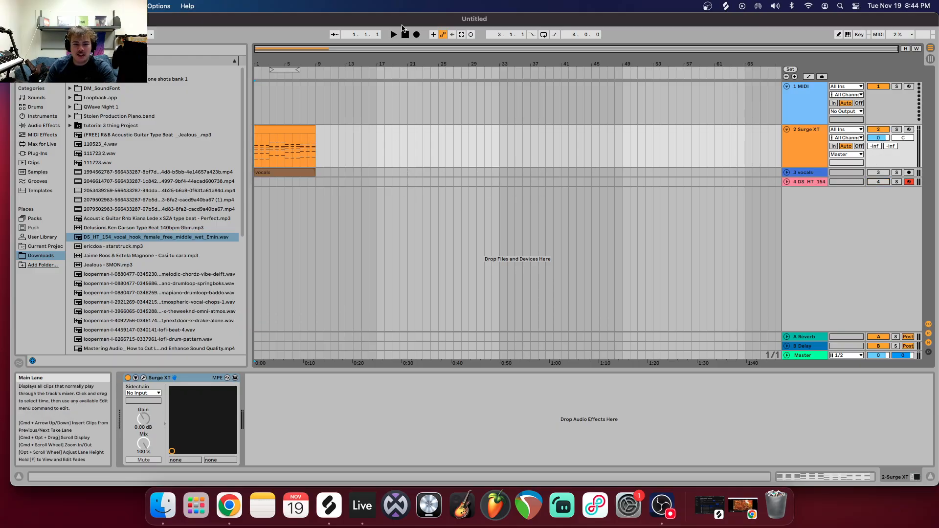
key("space")
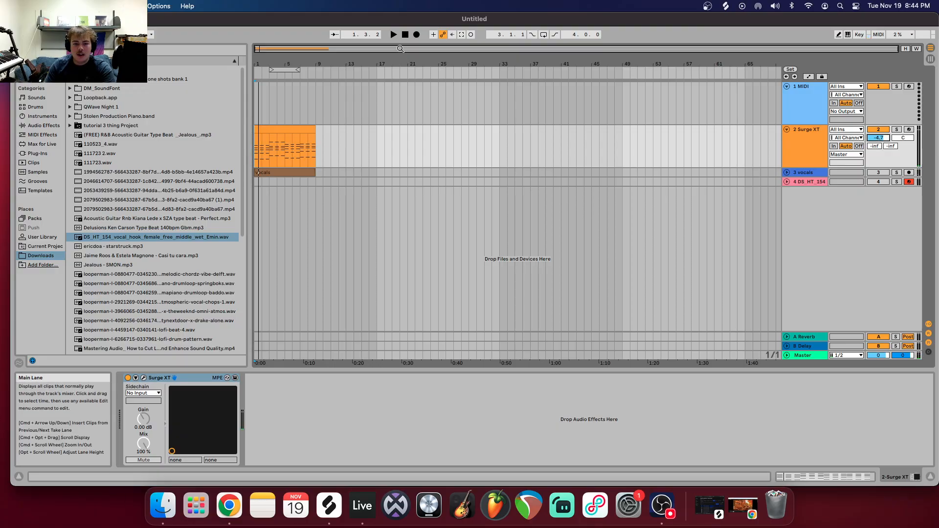
key("space")
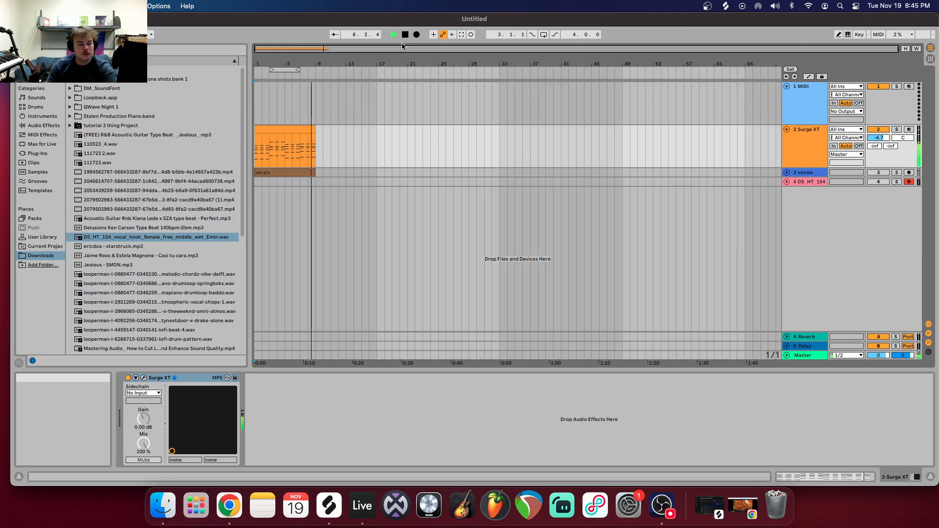
left_click(405, 35)
Set the arrangement loop to 8 bars starting at bar 1, covering the Surge XT clip, and turn looping on.
mouse_move(296, 69)
left_mouse_down()
mouse_move(315, 69)
mouse_move(255, 70)
left_mouse_up()
right_click(283, 71)
left_click(294, 75)
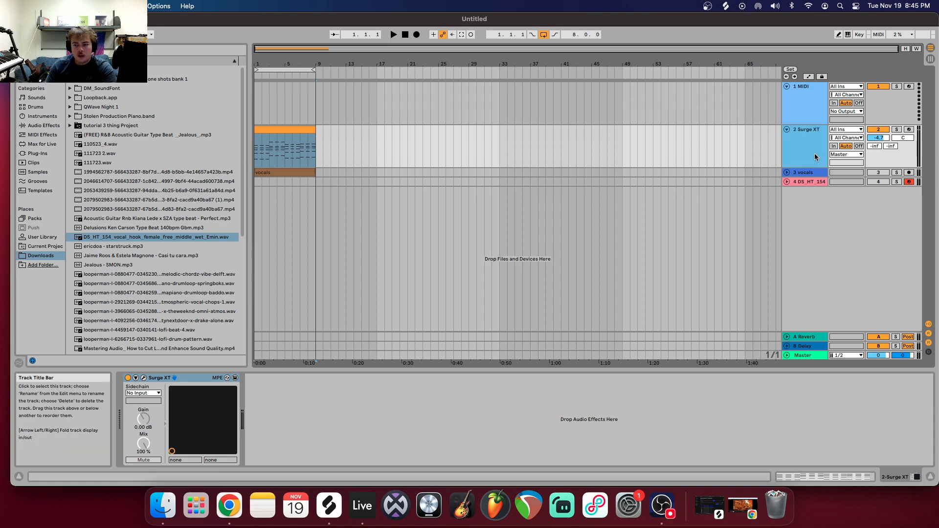
Make the Surge XT track taller and enlarge the timeline around its eight-bar clip.
left_click_drag(821, 167, 816, 201)
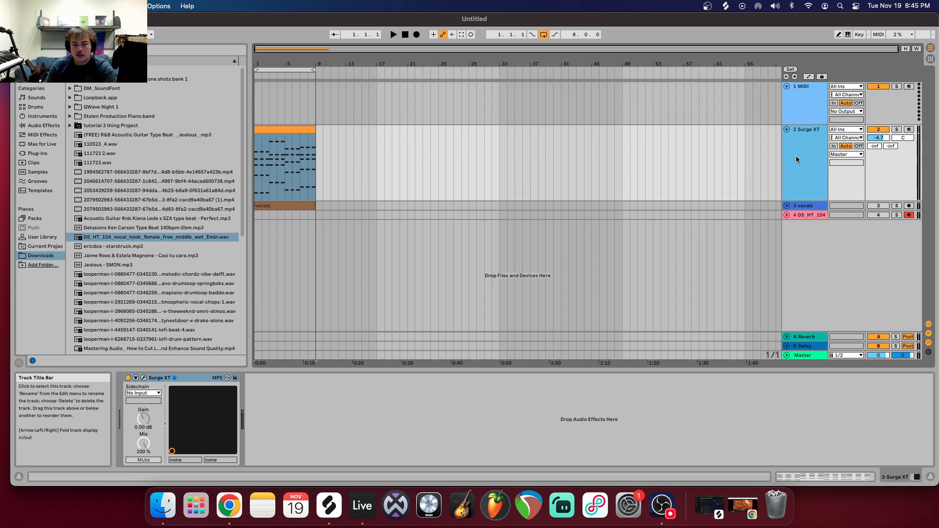
left_click(700, 157)
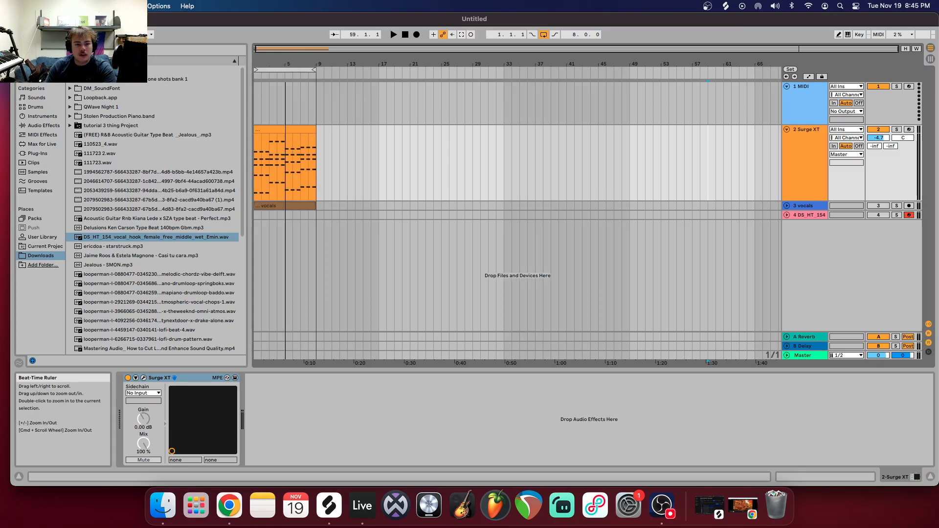
left_click_drag(316, 64, 424, 270)
left_click(350, 411)
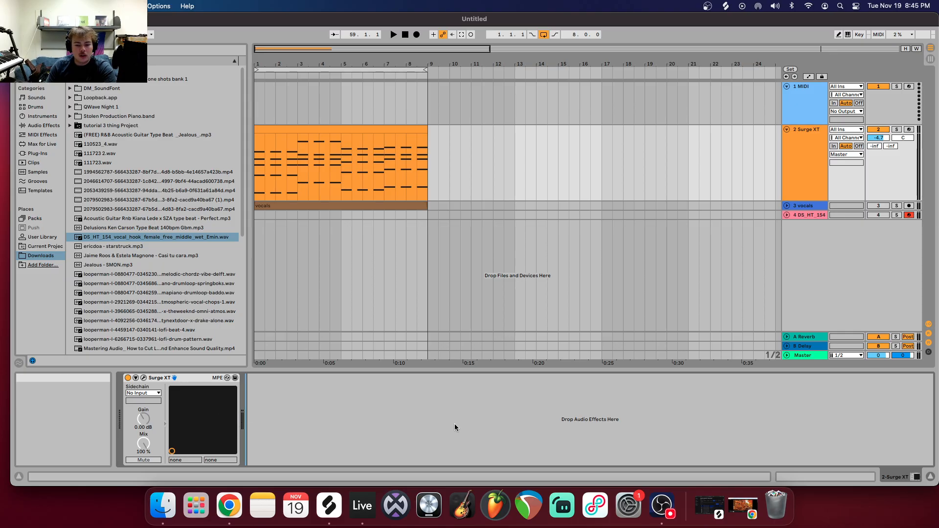
Add the Beat Repeat audio effect after Surge XT on the Surge XT track.
left_click(805, 160)
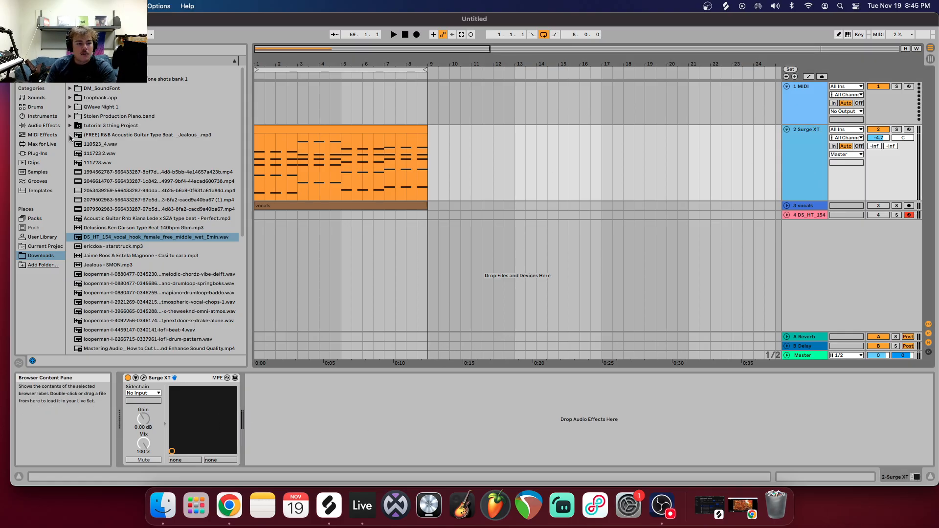
left_click(44, 126)
left_click(98, 107)
left_click(69, 107)
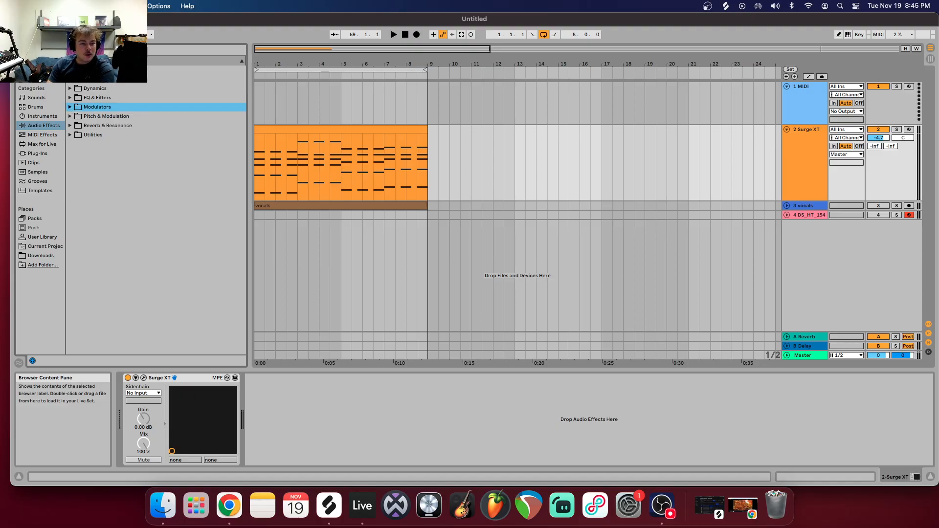
left_click(70, 70)
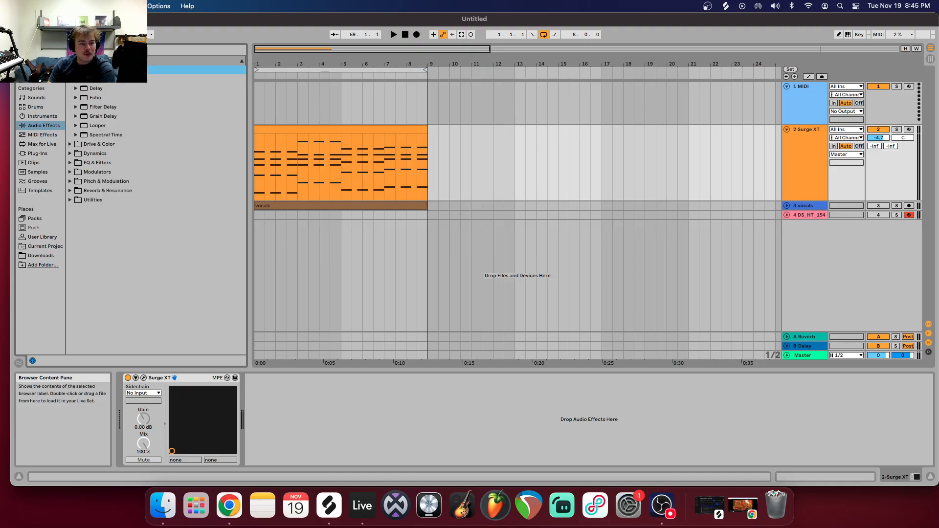
double_click(103, 80)
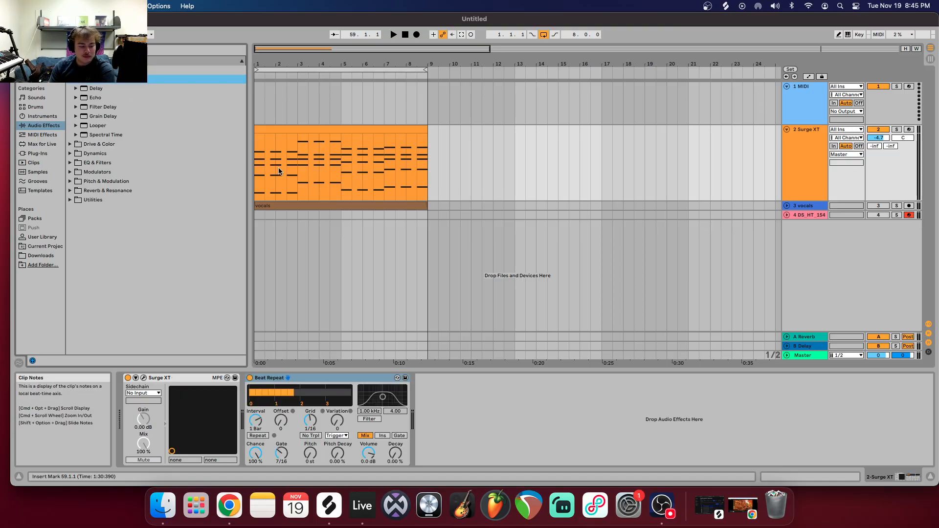
Play the loop and set Beat Repeat's Variation to 6, Interval to 1/4 and Offset to 2/16.
left_click(394, 34)
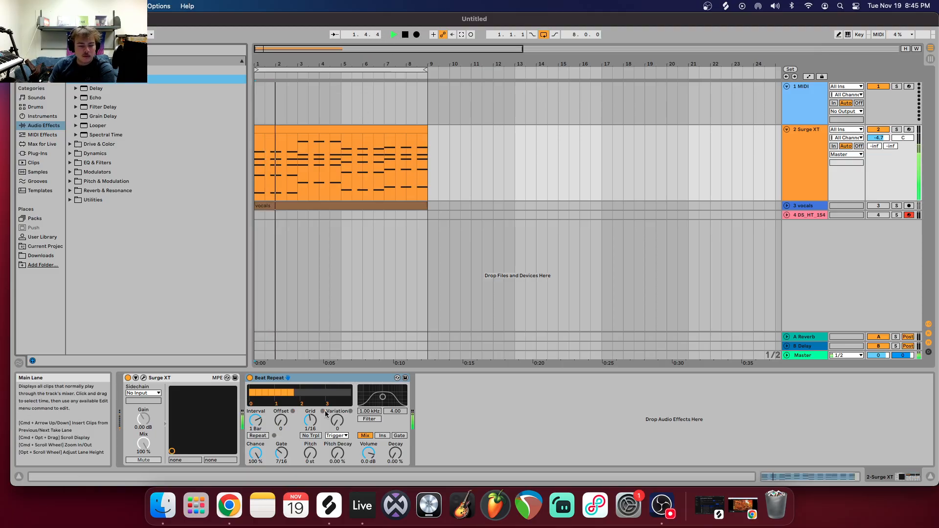
left_click_drag(331, 426, 255, 423)
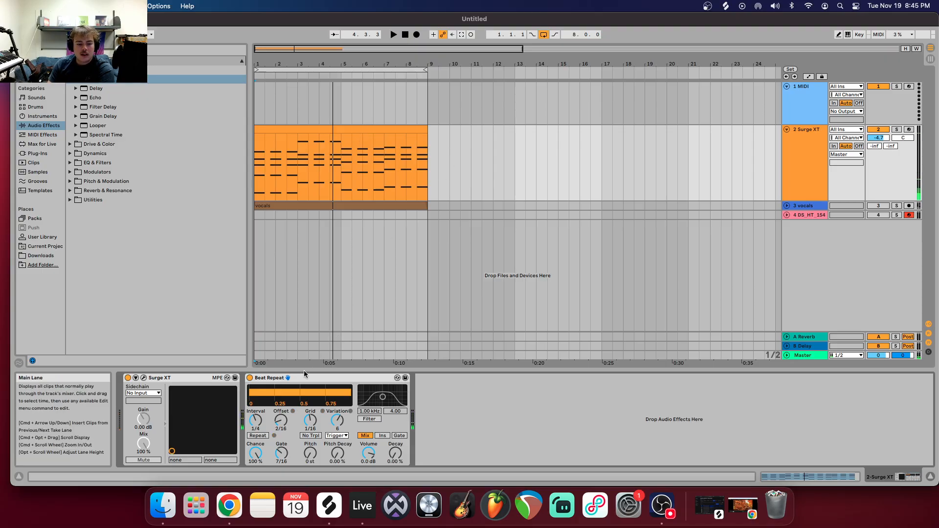
Replace Beat Repeat on the Surge XT track with the Delay audio effect.
right_click(326, 381)
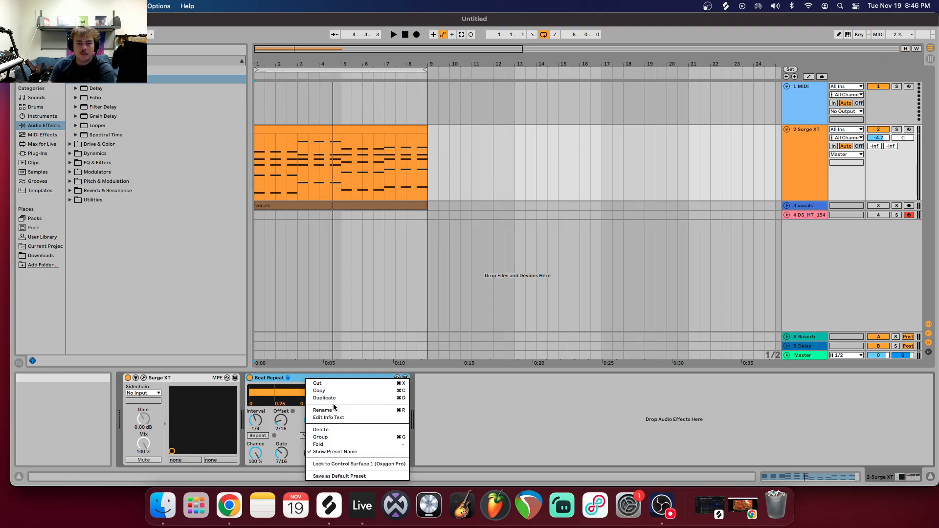
left_click(337, 429)
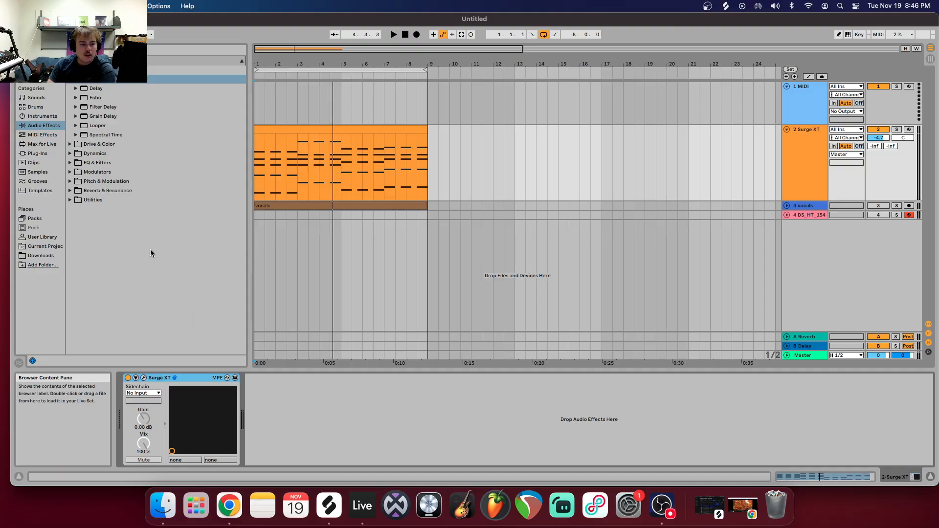
double_click(99, 88)
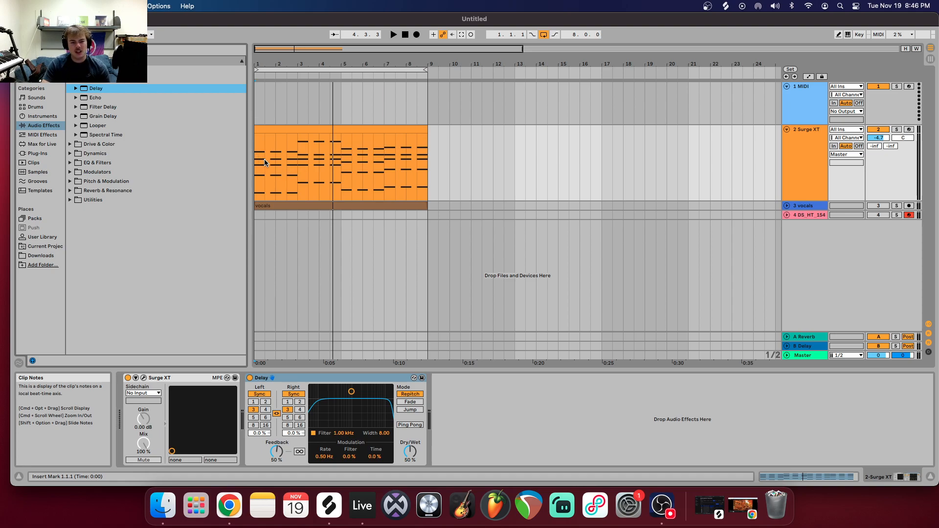
Play the loop and set Delay's filter to 4.87 kHz with width 2.18, Ping Pong on and Dry/Wet at 20 %.
left_click(396, 34)
mouse_move(349, 422)
left_mouse_down()
mouse_move(357, 414)
mouse_move(357, 422)
left_mouse_up()
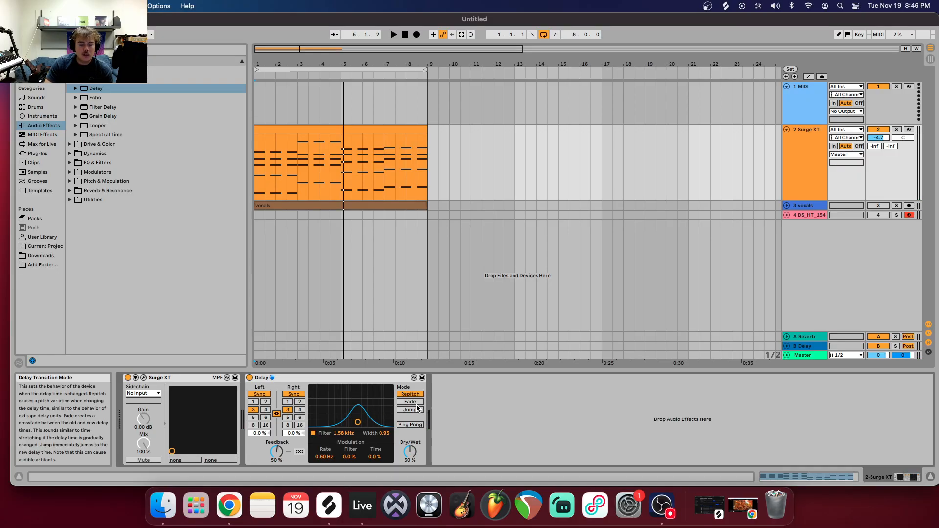
mouse_move(358, 422)
left_mouse_down()
mouse_move(349, 415)
mouse_move(368, 411)
mouse_move(367, 396)
mouse_move(348, 390)
mouse_move(343, 401)
mouse_move(371, 418)
left_mouse_up()
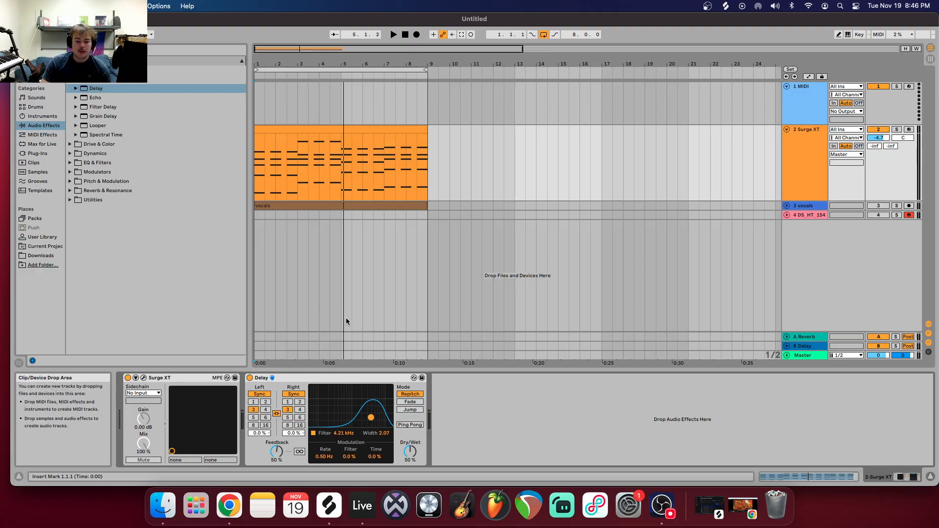
left_click(408, 427)
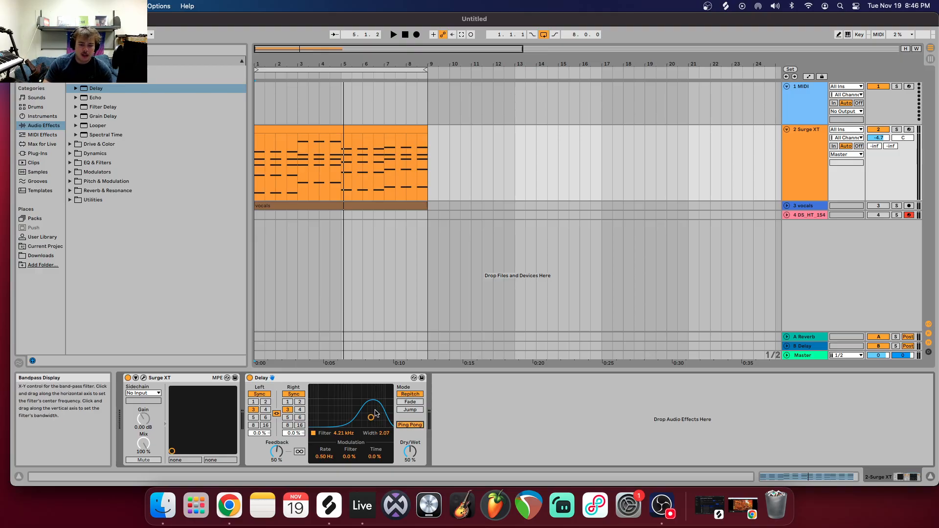
left_click_drag(371, 420, 373, 418)
left_click_drag(403, 456, 403, 460)
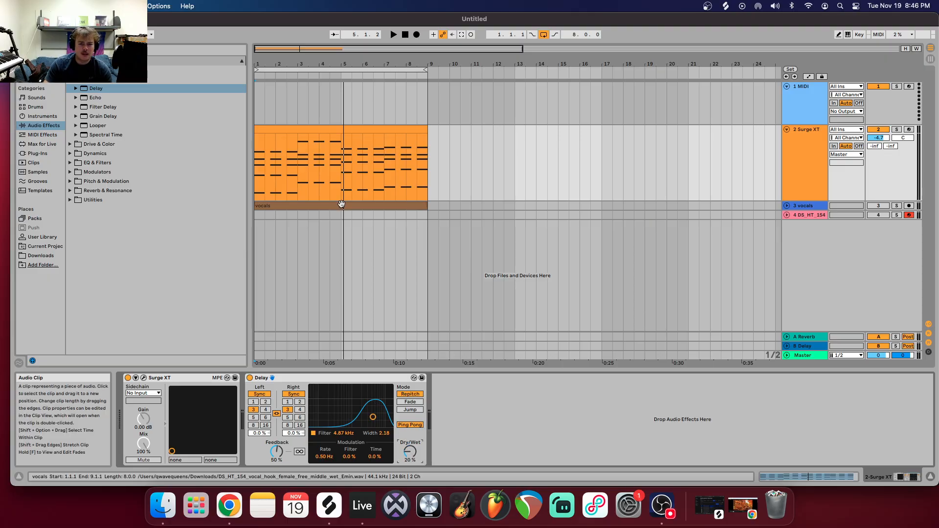
Play the loop from bar 1 to audition the Delay, and return the song position to the start.
left_click(405, 34)
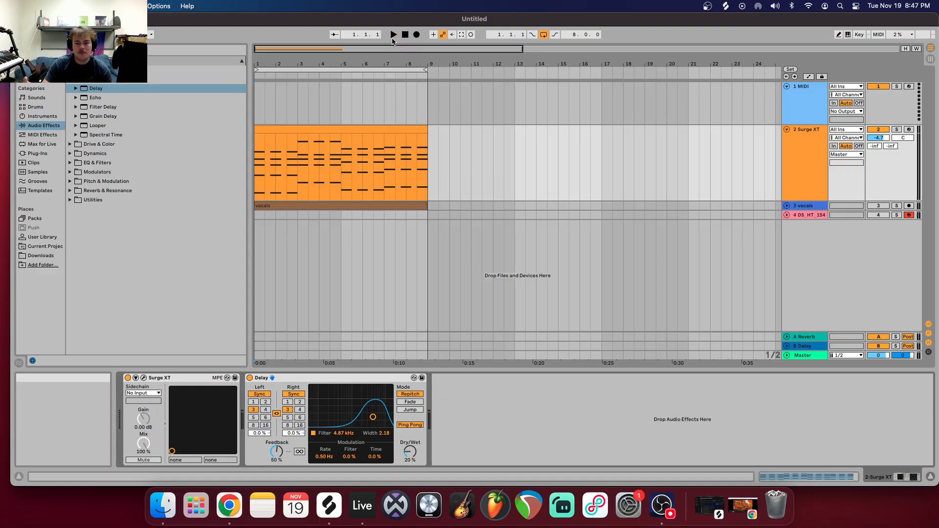
left_click(394, 35)
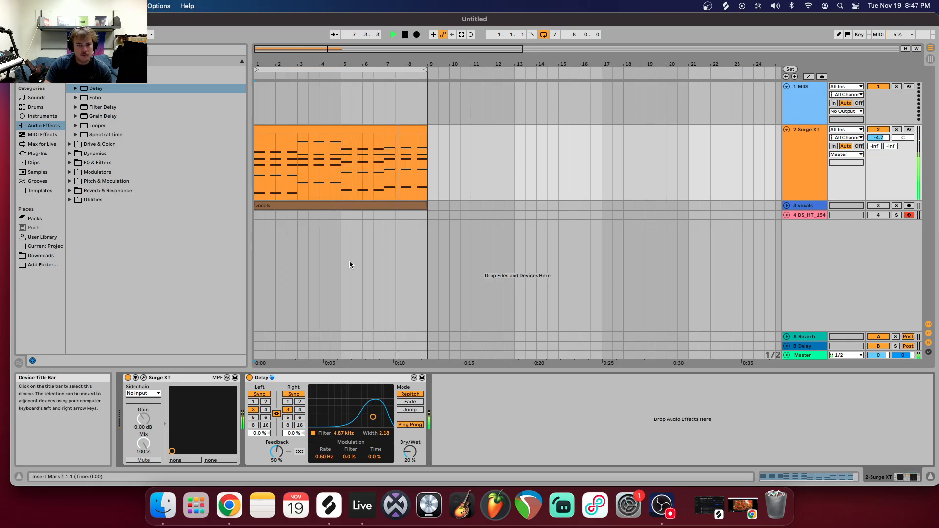
left_click(405, 35)
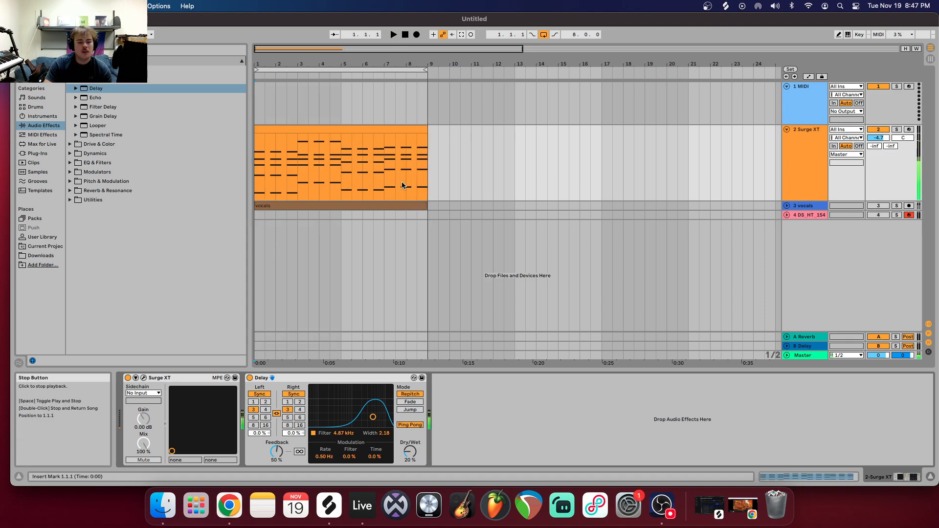
Replace Delay on the Surge XT track with the Echo audio effect.
right_click(287, 378)
left_click(302, 316)
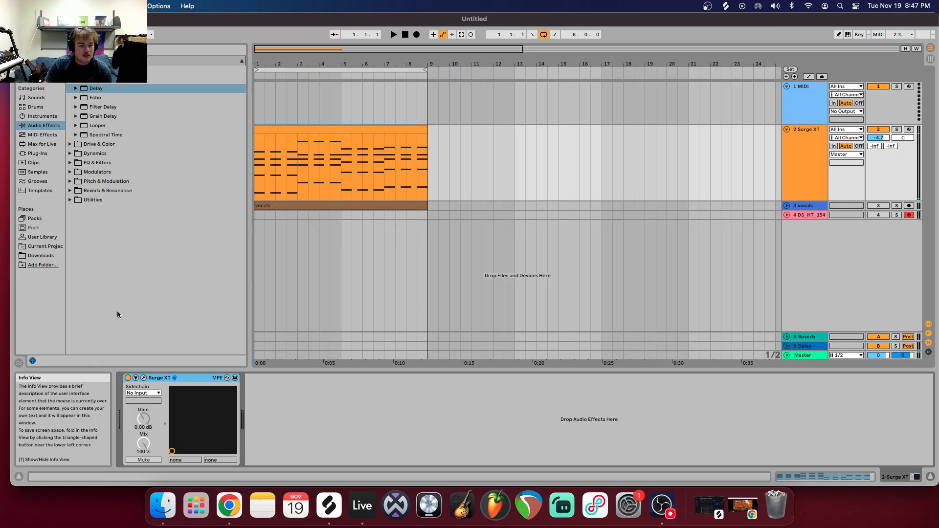
double_click(115, 98)
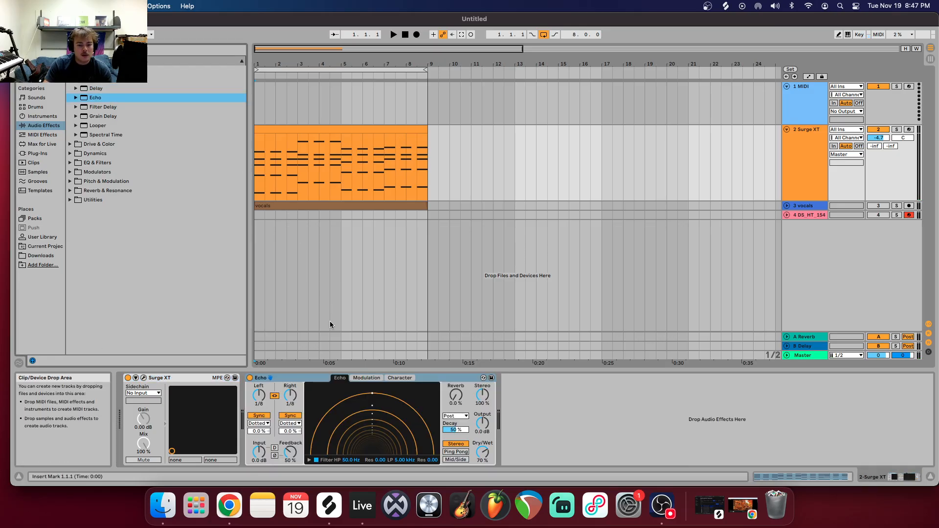
Show Echo's modulation settings and, while the loop plays, set its reverb Decay to 30 % and Reverb amount to 39 %.
left_click(367, 379)
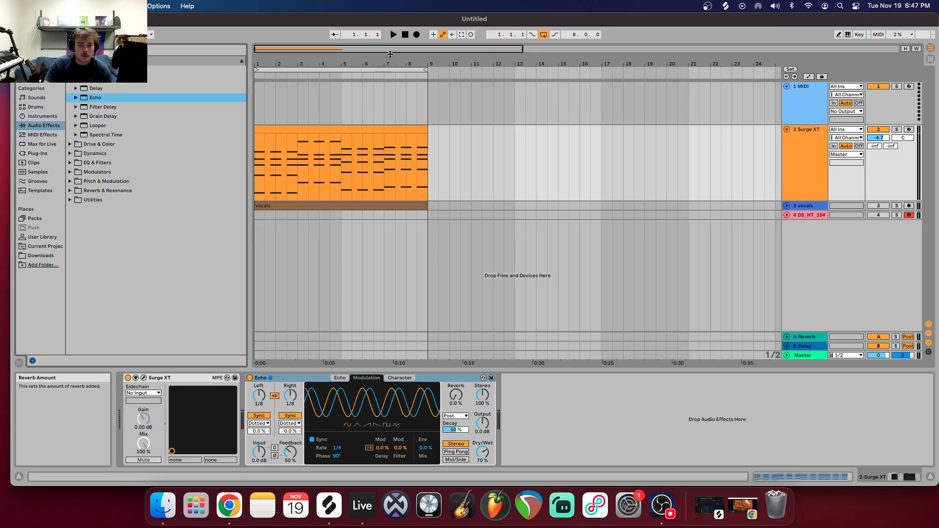
key("space")
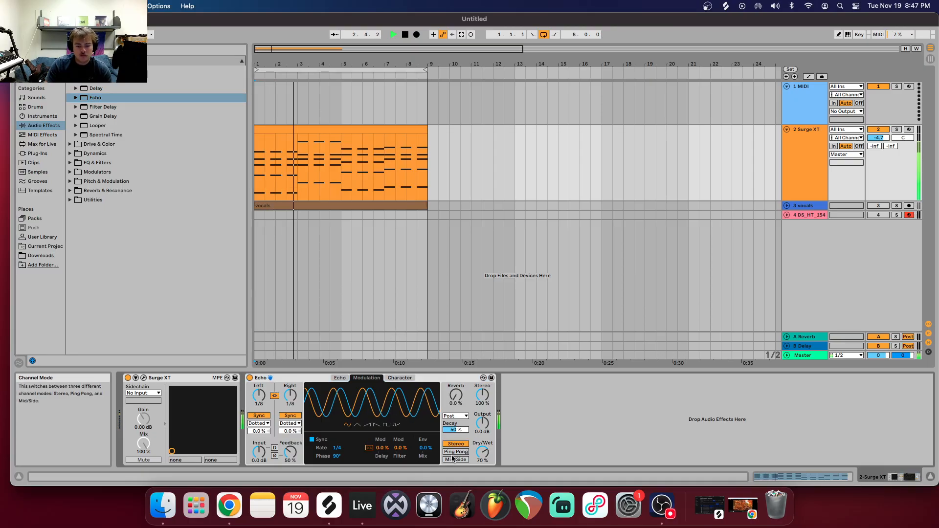
left_click_drag(456, 430, 455, 443)
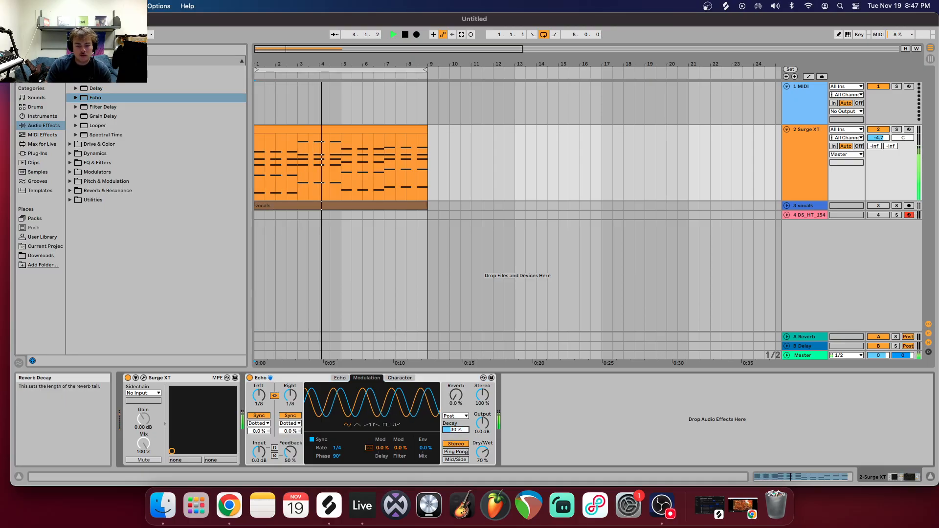
left_click_drag(456, 396, 456, 431)
left_click(405, 35)
Replace Echo on the Surge XT track with the Filter Delay audio effect.
right_click(313, 379)
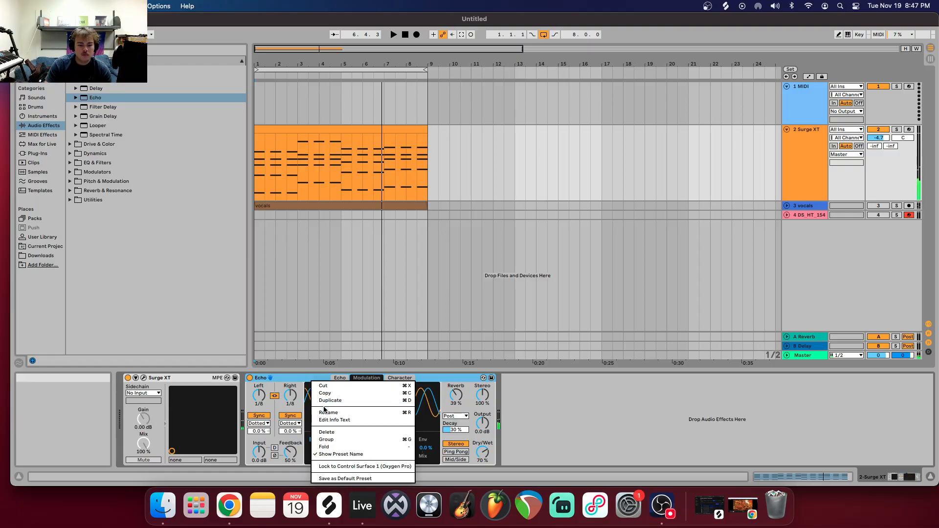
left_click(331, 432)
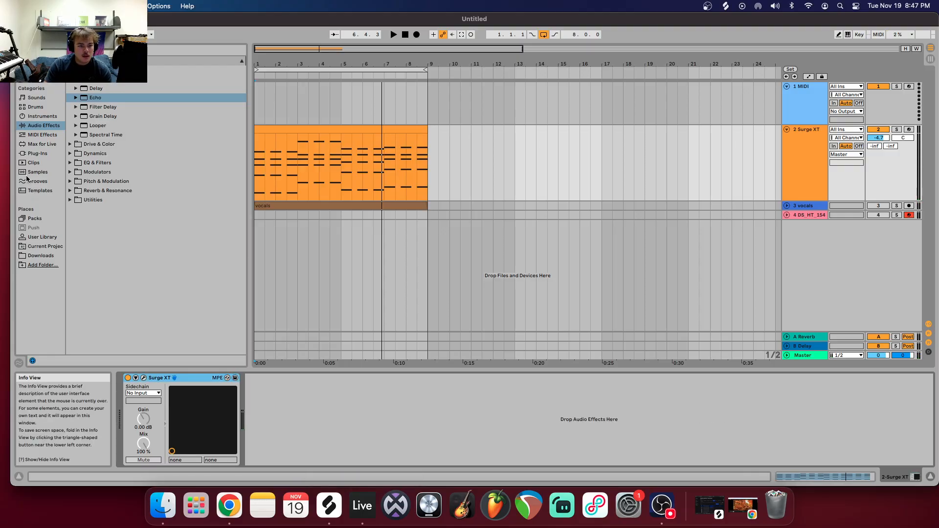
double_click(117, 106)
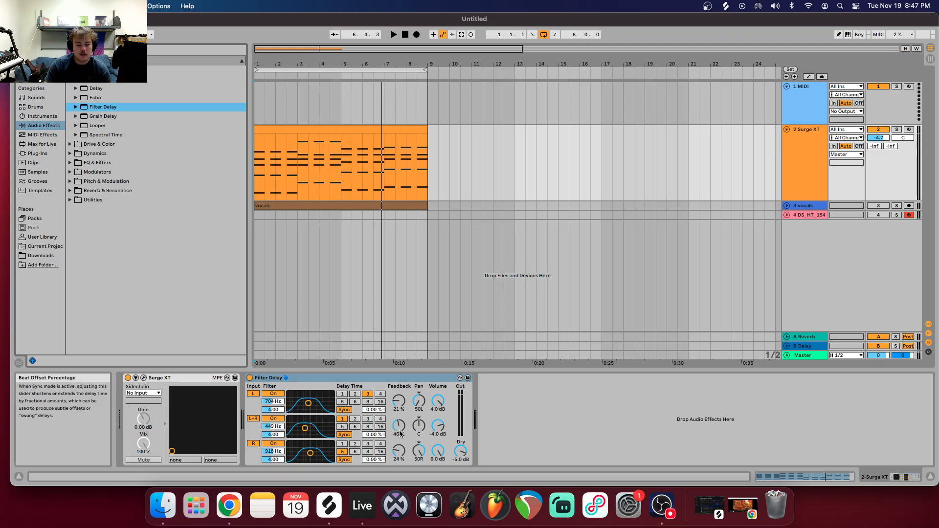
Play the loop from bar 1 and set Filter Delay's filters to 2.71 kHz for L, 113 Hz for L+R and 1.93 kHz for R.
left_click(405, 34)
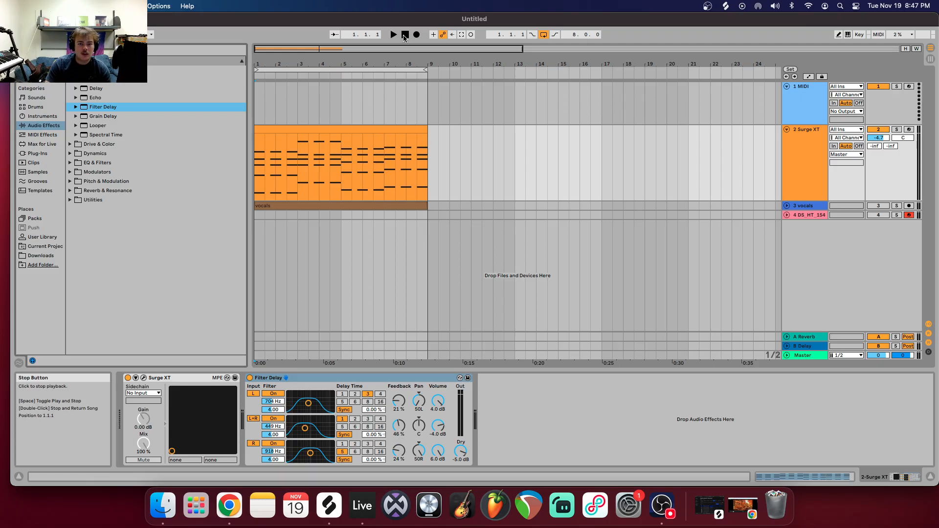
left_click(394, 34)
left_click_drag(301, 410, 315, 460)
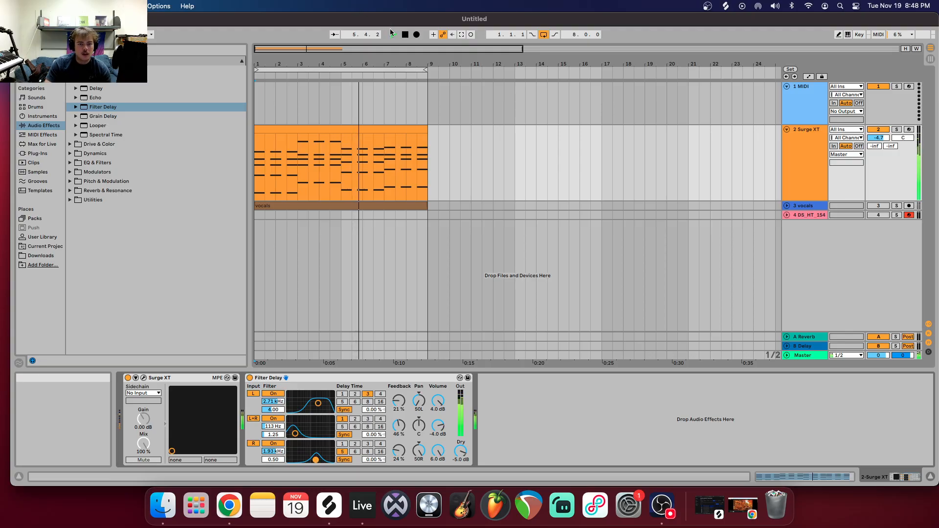
left_click(405, 34)
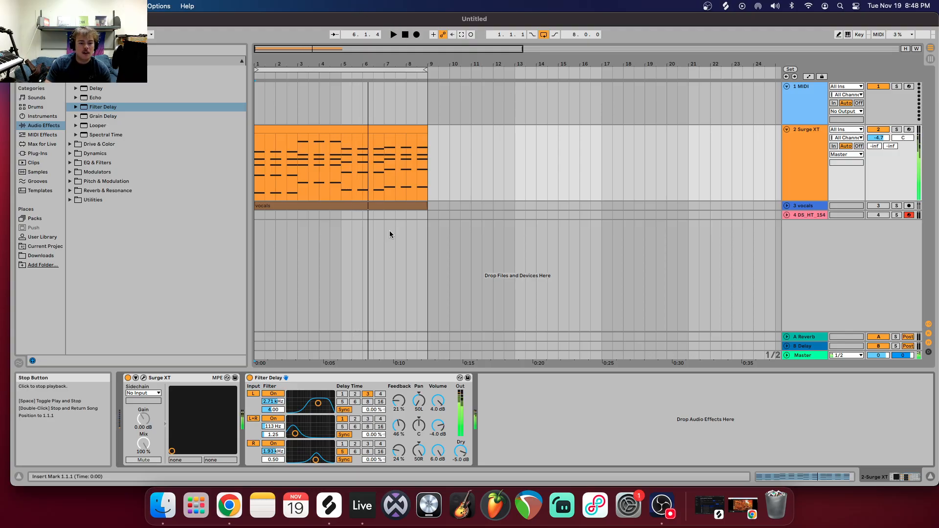
Replace Filter Delay on the Surge XT track with the Grain Delay audio effect.
right_click(364, 379)
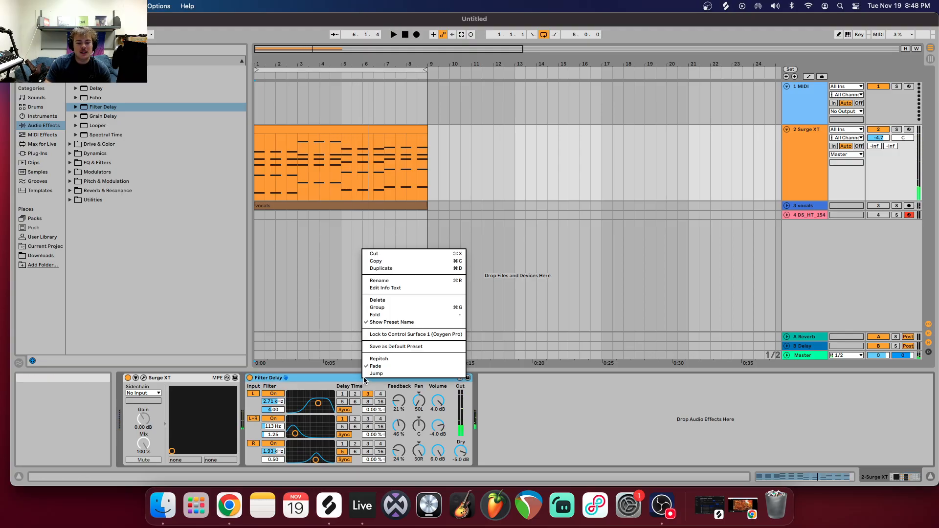
left_click(398, 301)
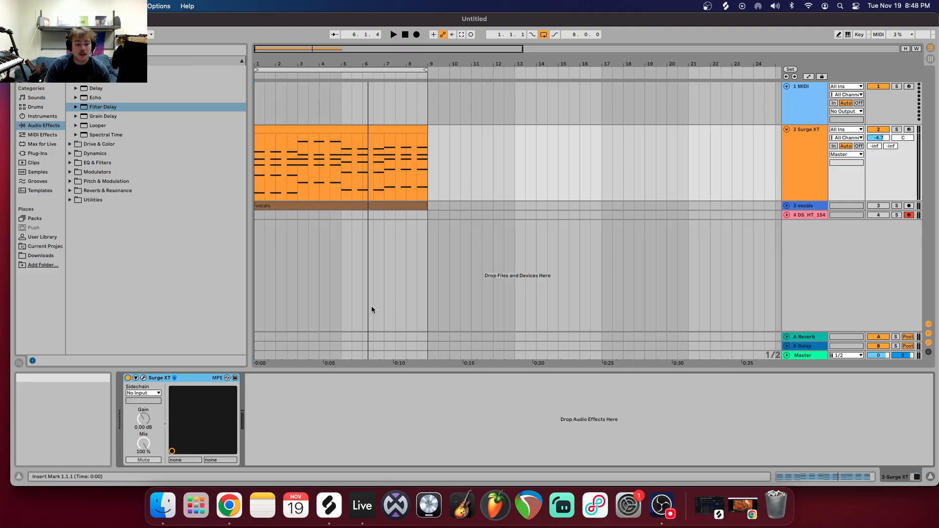
double_click(111, 115)
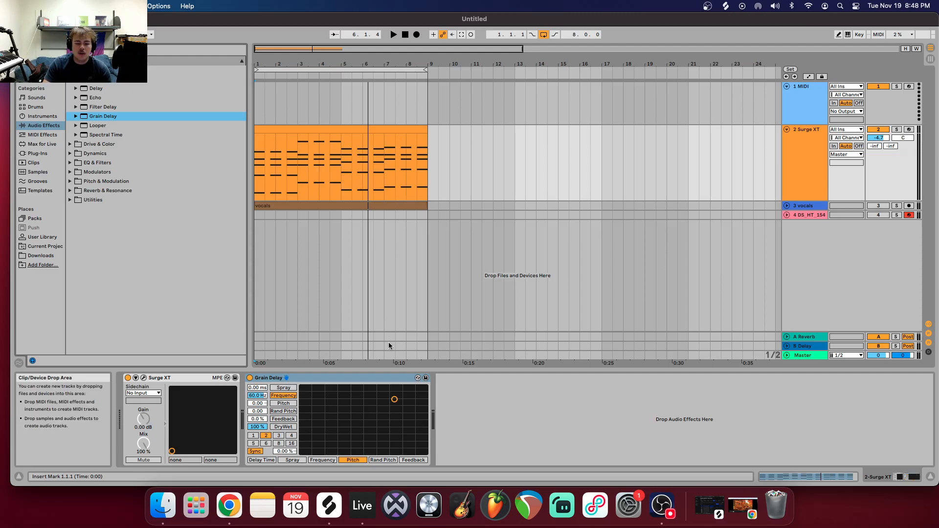
Play the loop from bar 1 and set Grain Delay's Frequency to 7.20 Hz and Pitch to -21.0.
left_click_drag(394, 399, 378, 417)
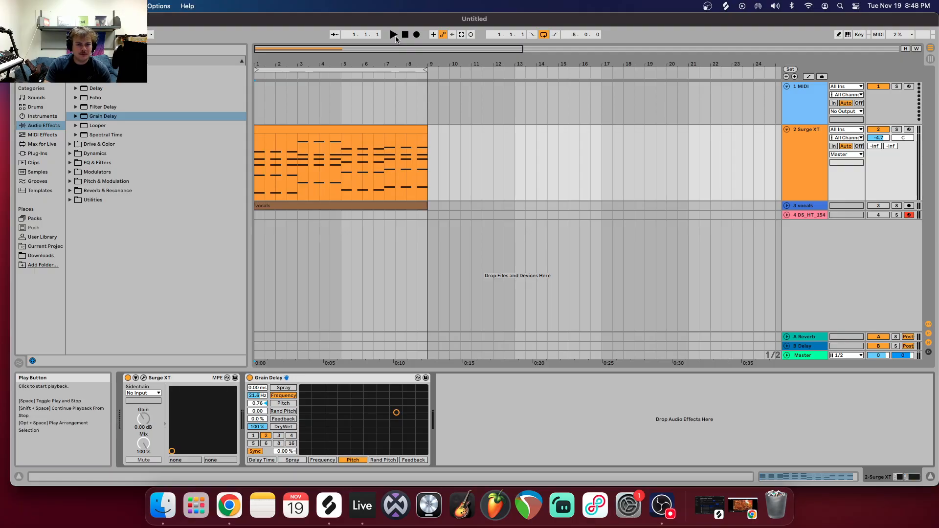
left_click(394, 35)
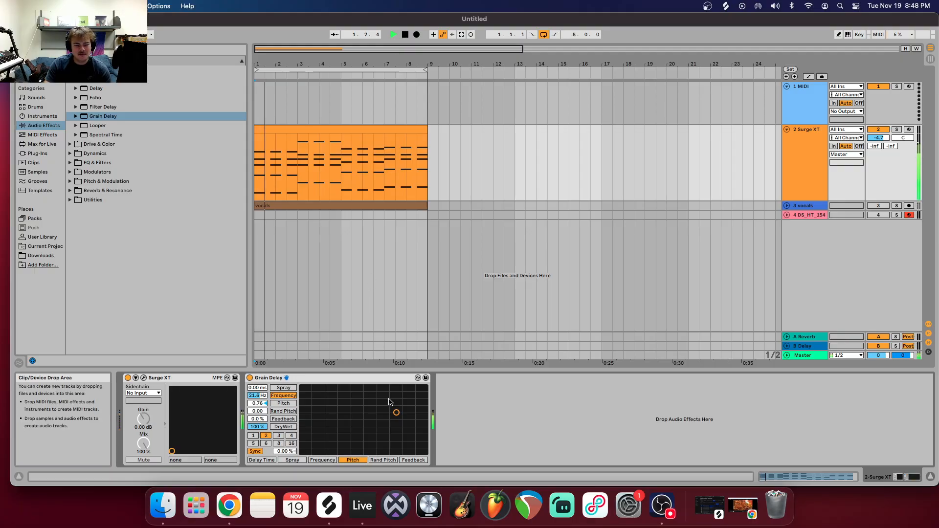
left_click_drag(396, 415, 342, 429)
Replace Grain Delay on the Surge XT track with Looper and return the song position to the start.
right_click(346, 378)
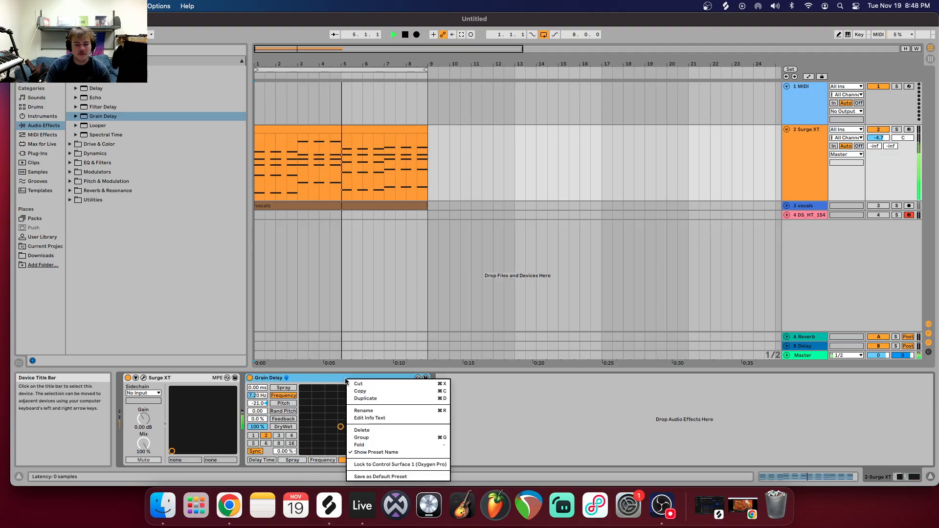
left_click(375, 430)
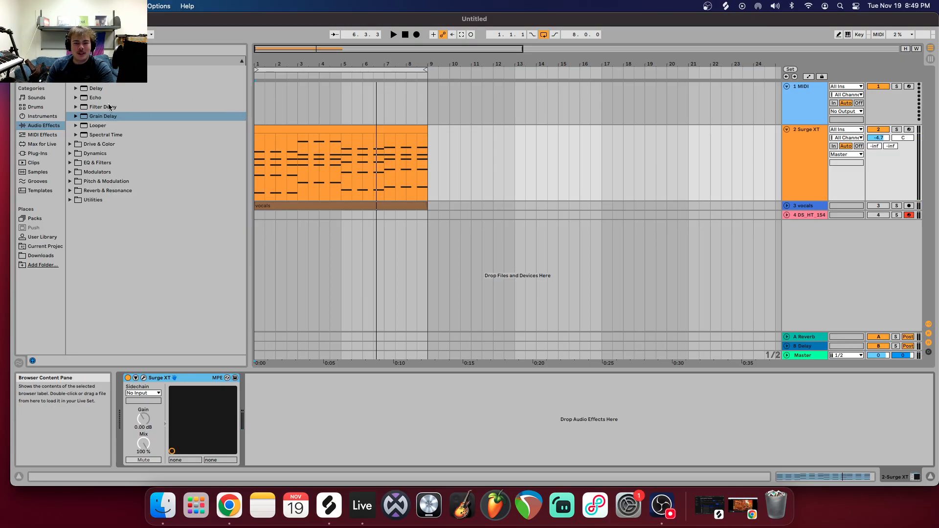
double_click(101, 125)
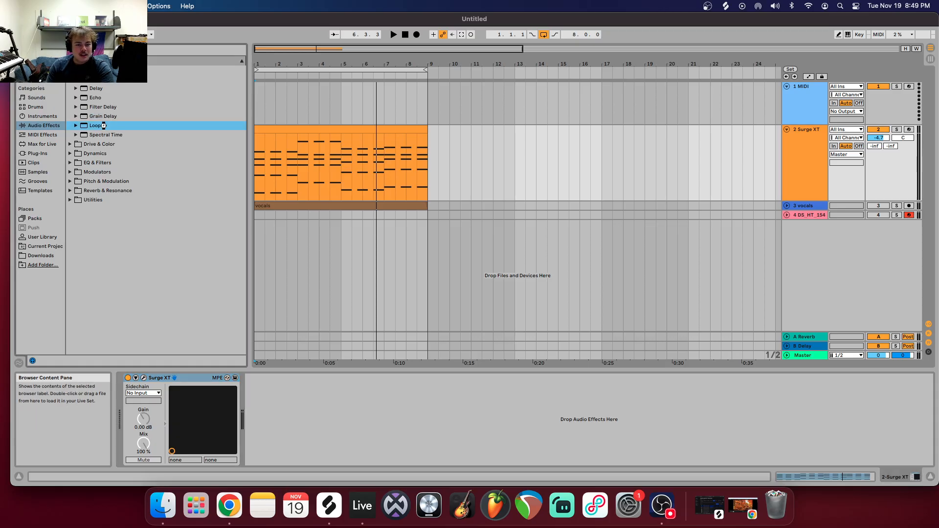
left_click(407, 36)
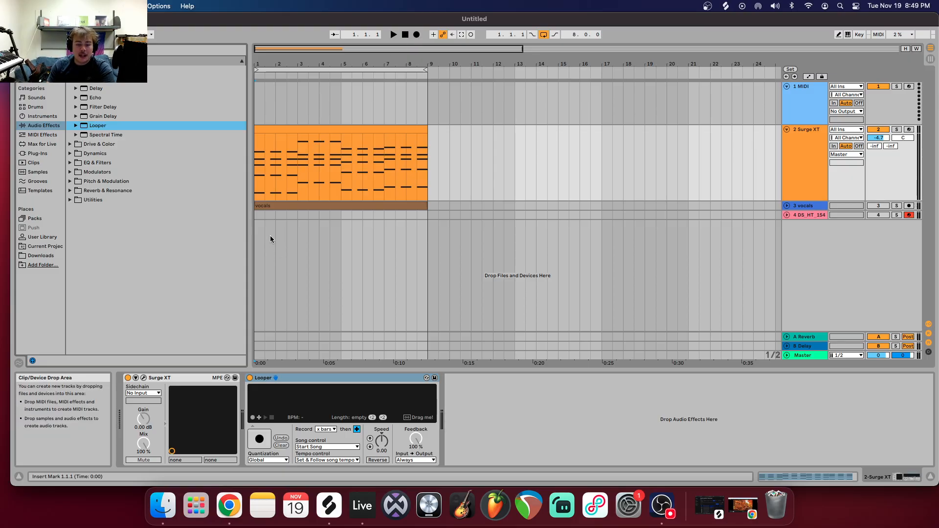
Replace Looper on the Surge XT track with the Spectral Time audio effect.
right_click(316, 381)
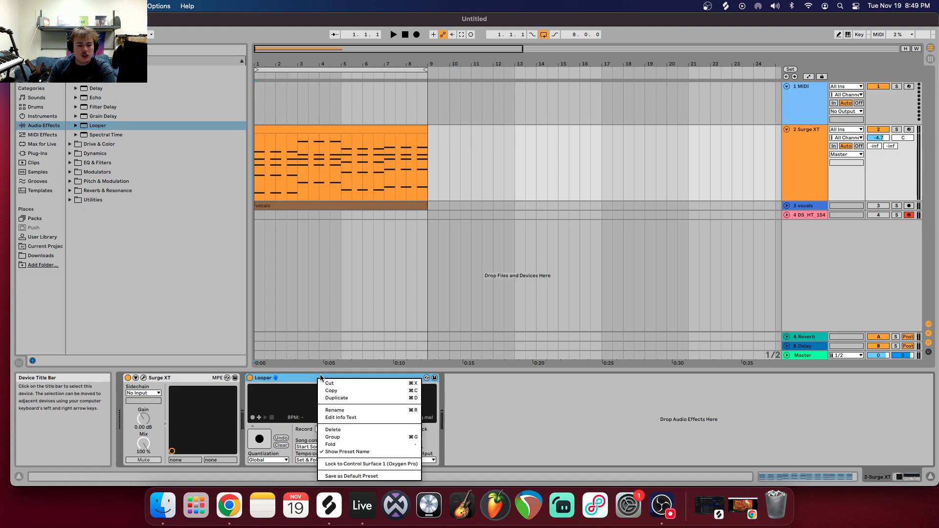
left_click(349, 430)
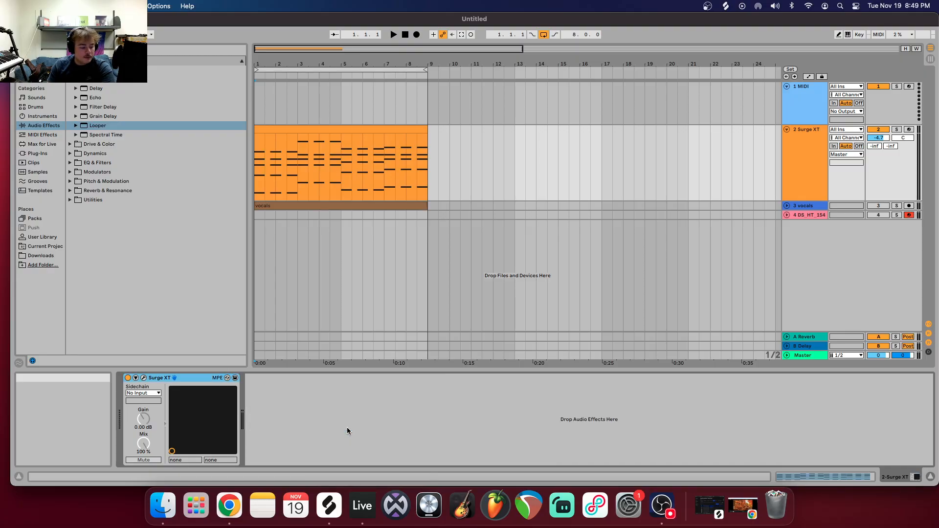
double_click(106, 136)
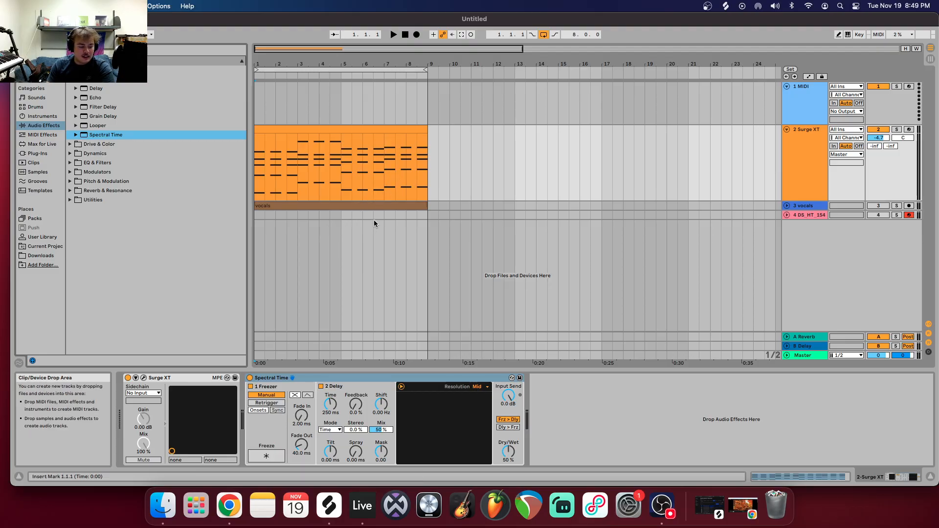
Play the loop and set Spectral Time's delay Time to 669 ms and its Freezer to Retrigger mode.
left_click(394, 35)
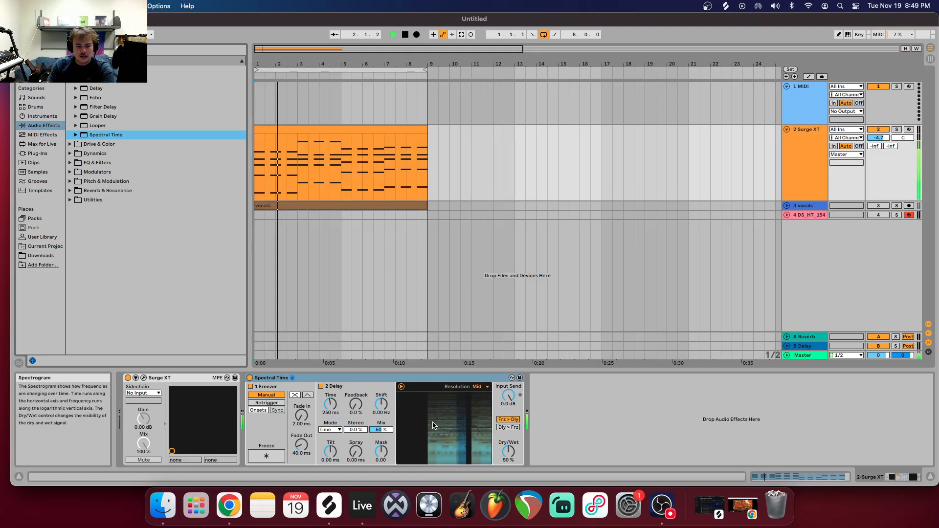
left_click_drag(331, 404, 331, 389)
left_click(309, 397)
left_click(275, 404)
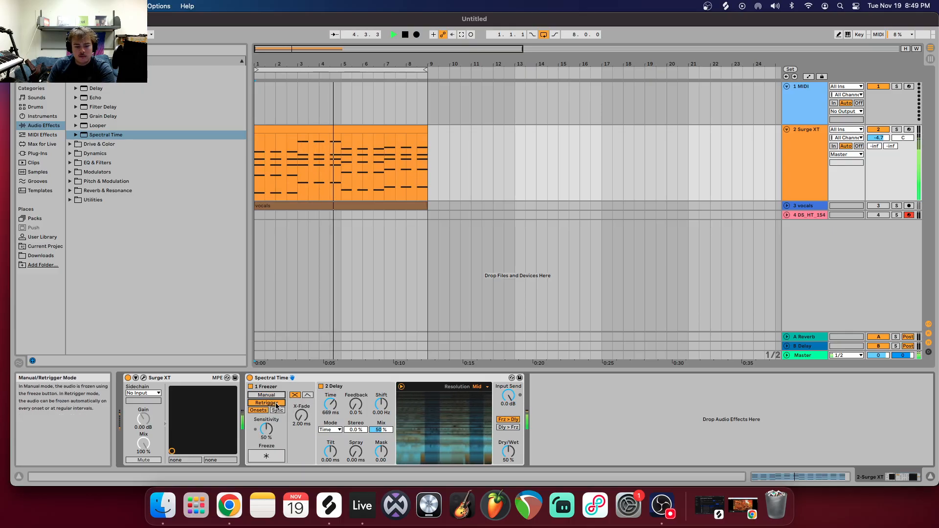
Set Spectral Time's Freezer to Manual, delay Spray to 96.9 ms, Tilt to -1.07 s and delay Mode to Notes.
left_click(267, 395)
mouse_move(356, 451)
left_mouse_down()
mouse_move(356, 438)
mouse_move(331, 470)
left_mouse_up()
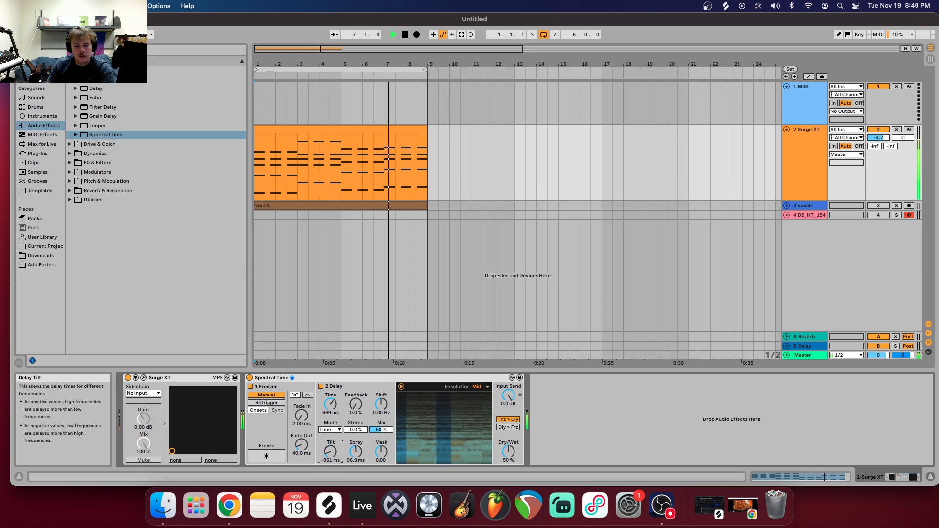
left_click(331, 429)
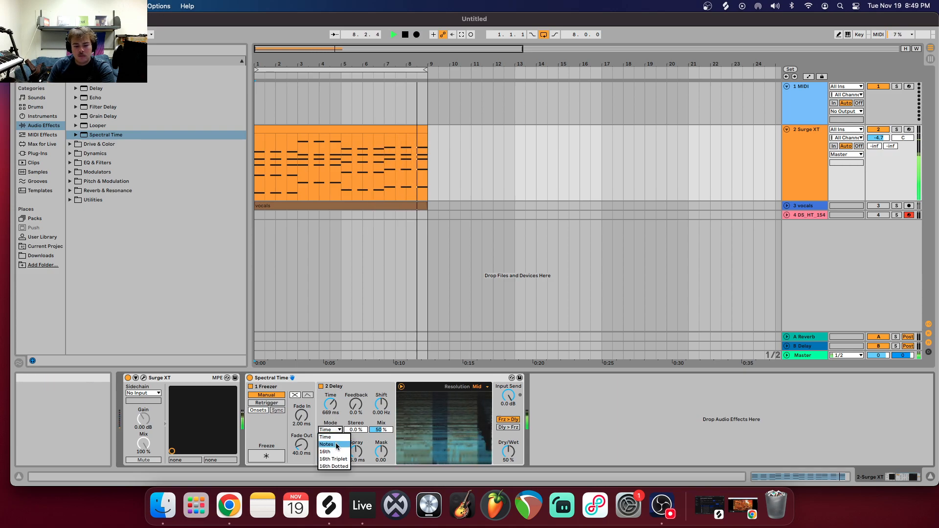
left_click(337, 445)
Raise Spectral Time's delay Feedback to 94 %, lower its Input Send to -10 dB and stop playback.
left_click_drag(367, 416, 367, 369)
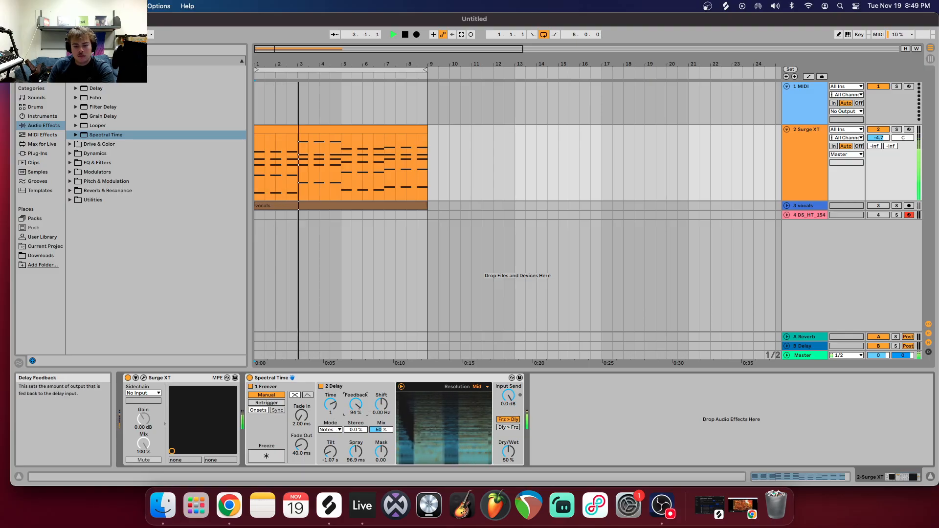
left_click_drag(507, 397, 507, 406)
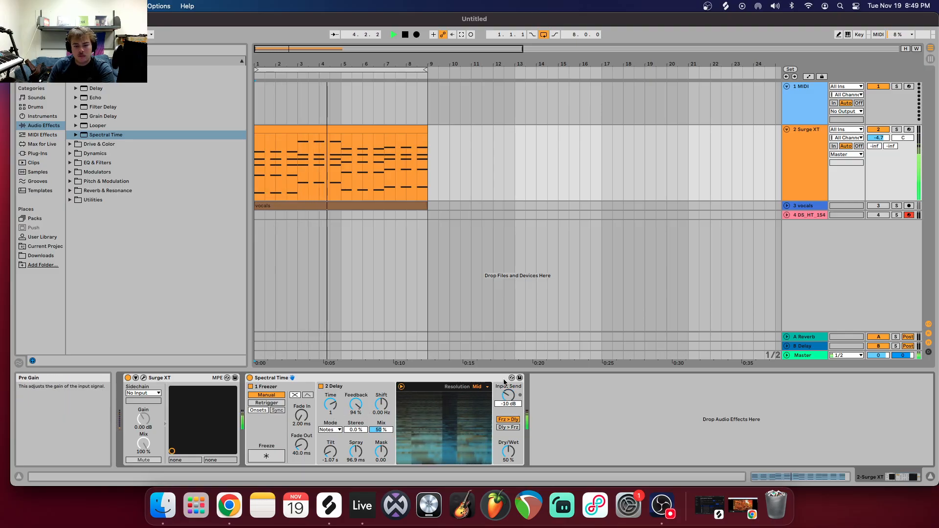
left_click(405, 34)
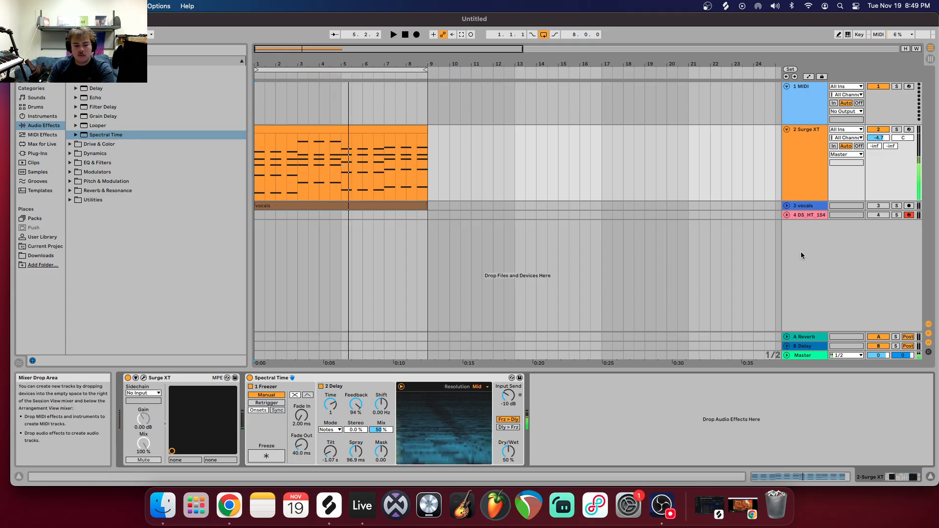
Replace Spectral Time on the Surge XT track with the Amp and Cabinet effects from Drive & Color.
right_click(360, 379)
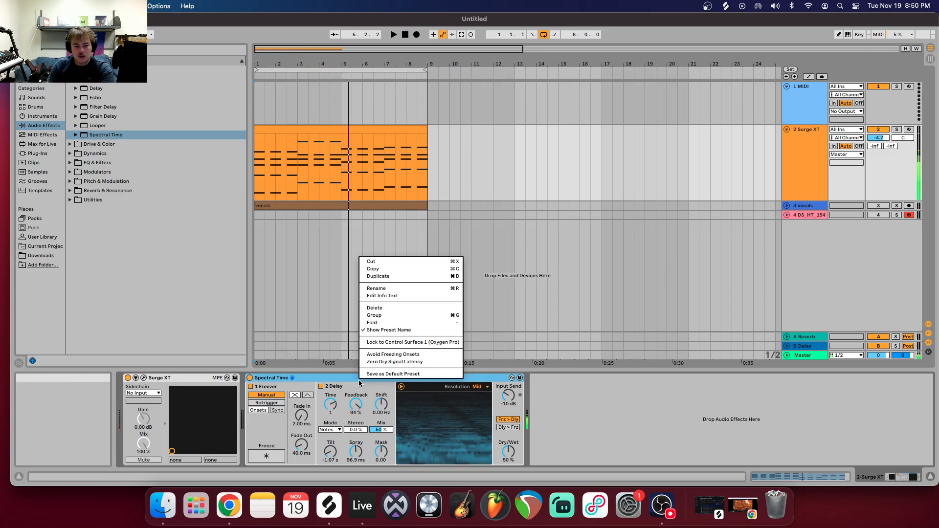
left_click(379, 308)
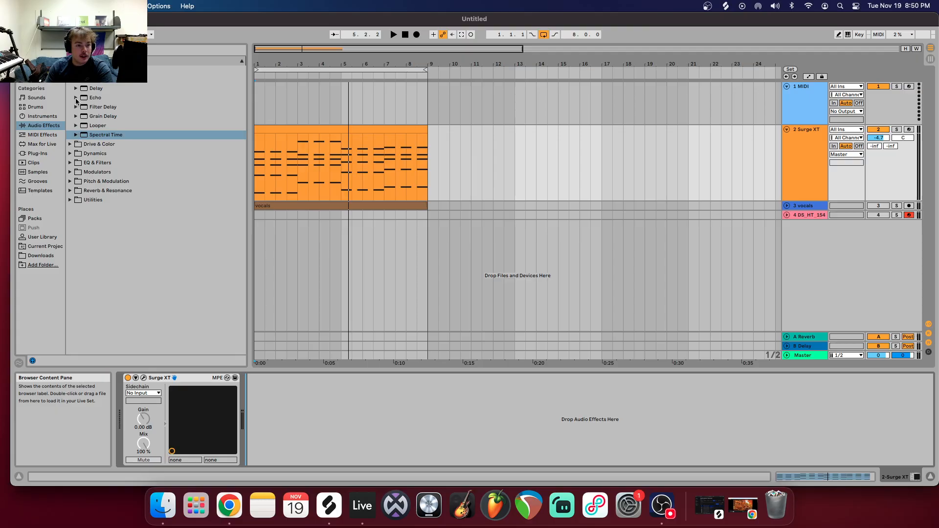
scroll(156, 196, "down", 3)
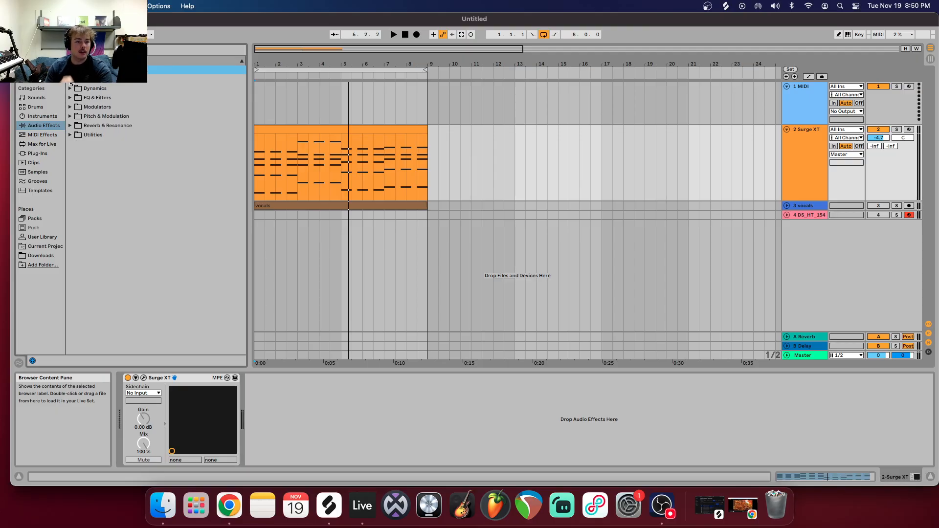
left_click(71, 80)
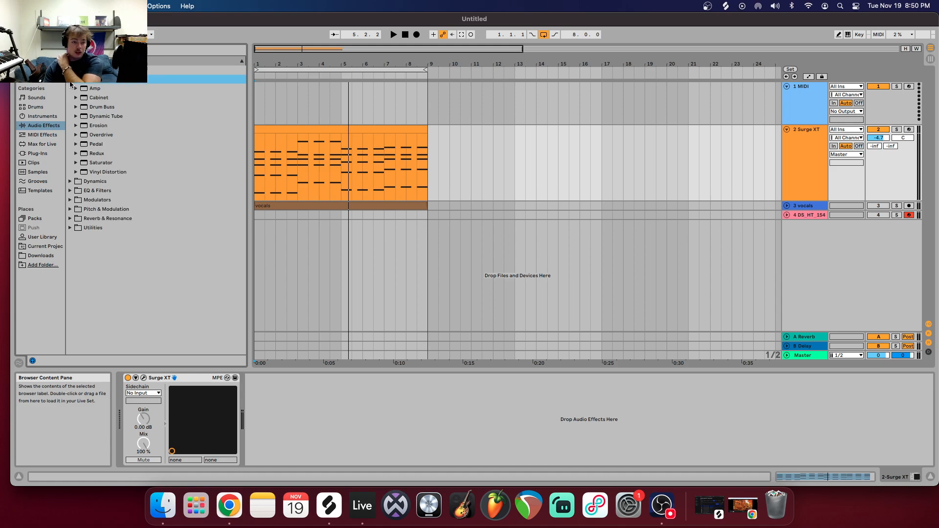
double_click(93, 89)
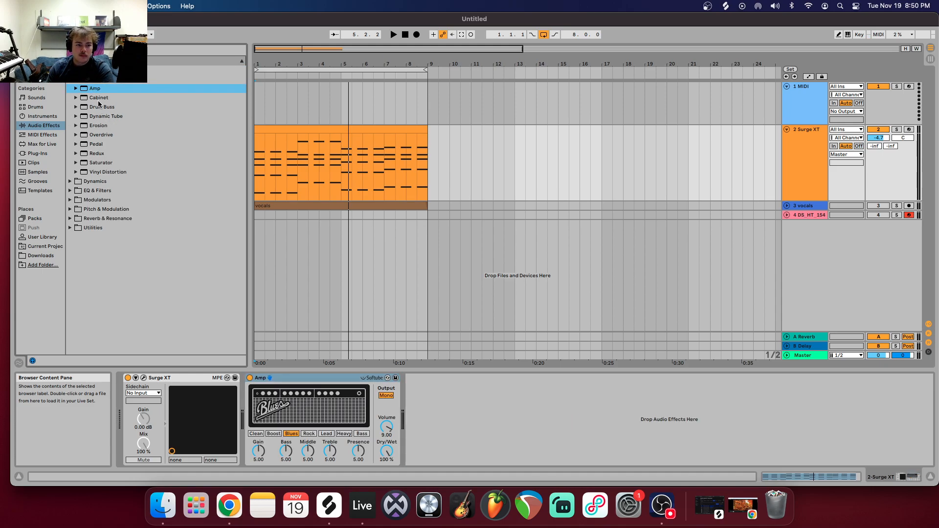
double_click(99, 98)
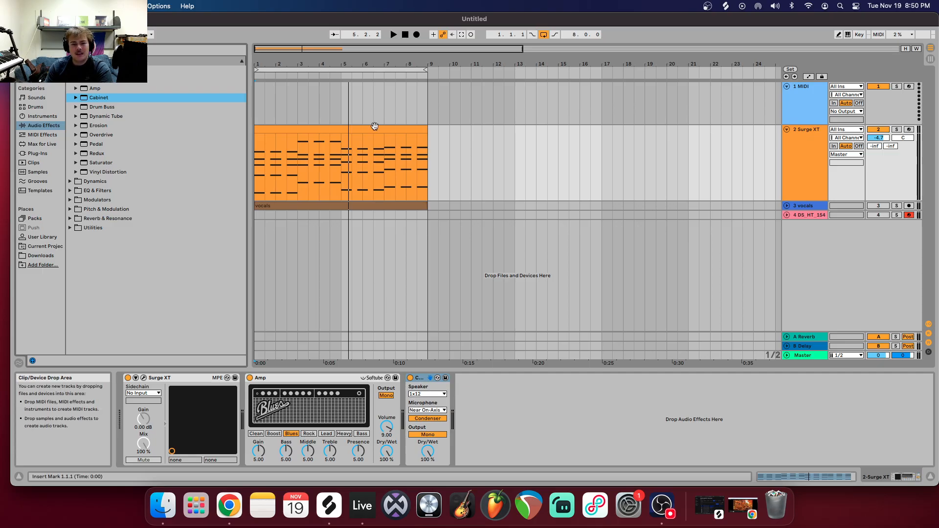
Play the loop through the Heavy, Lead, Rock, Blues and Boost amp types, finish on Bass and stop playback.
left_click(404, 34)
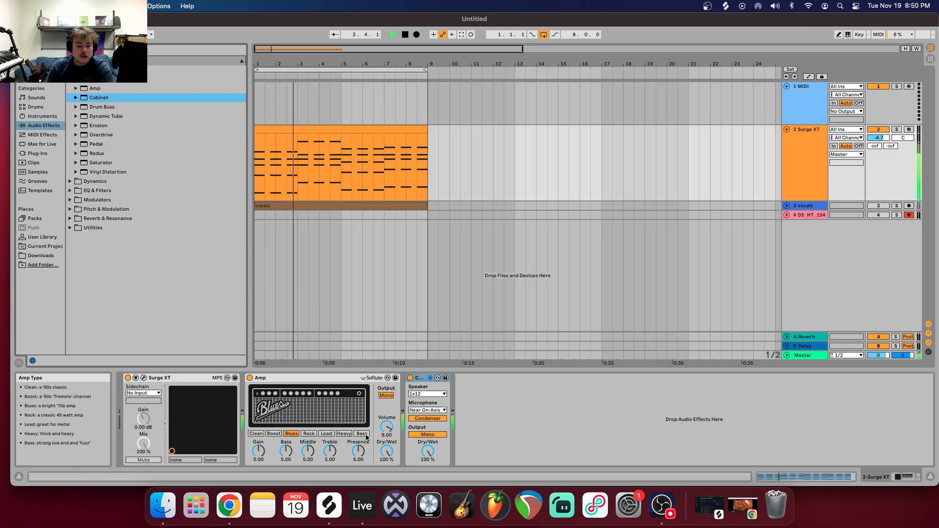
left_click(344, 434)
left_click(327, 435)
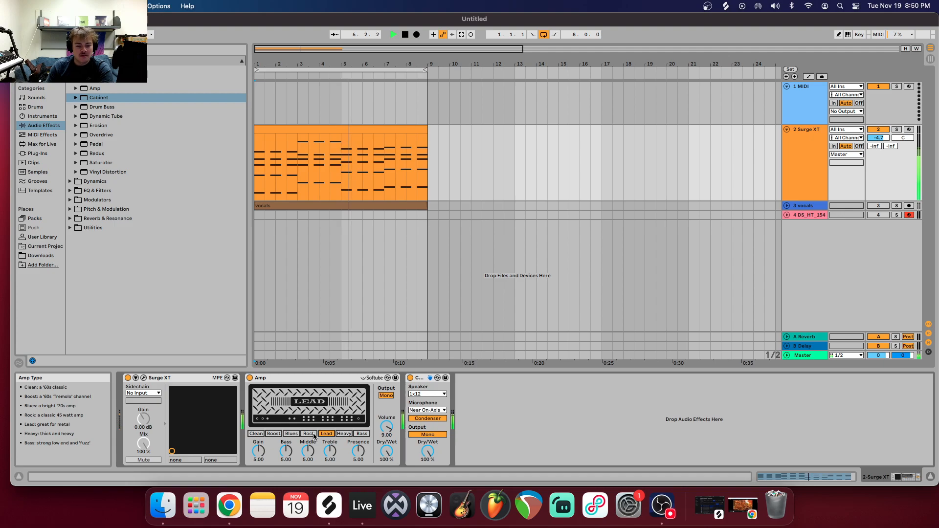
left_click(310, 433)
left_click(292, 434)
left_click(274, 434)
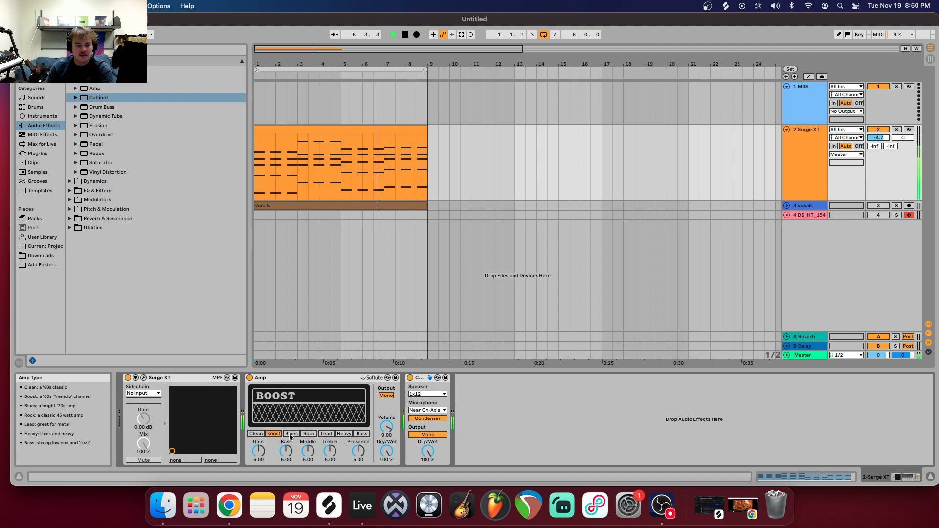
left_click(362, 434)
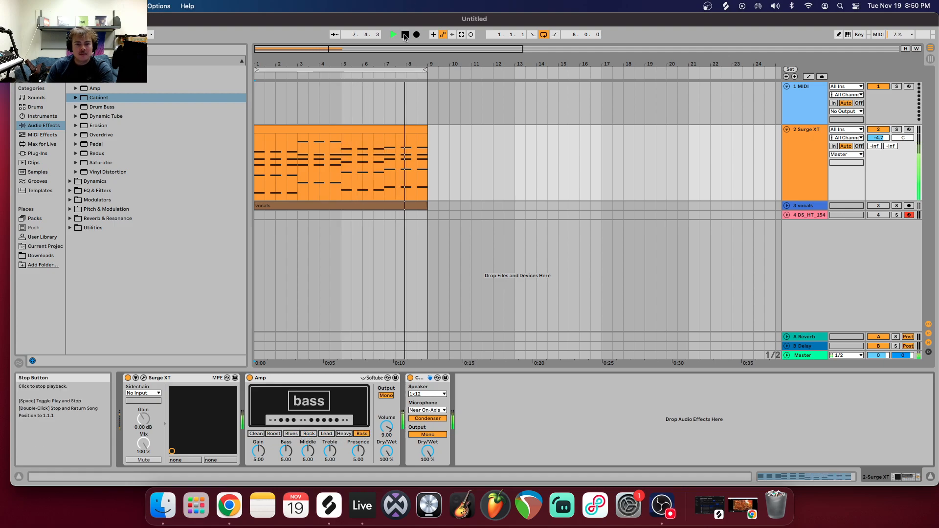
key("space")
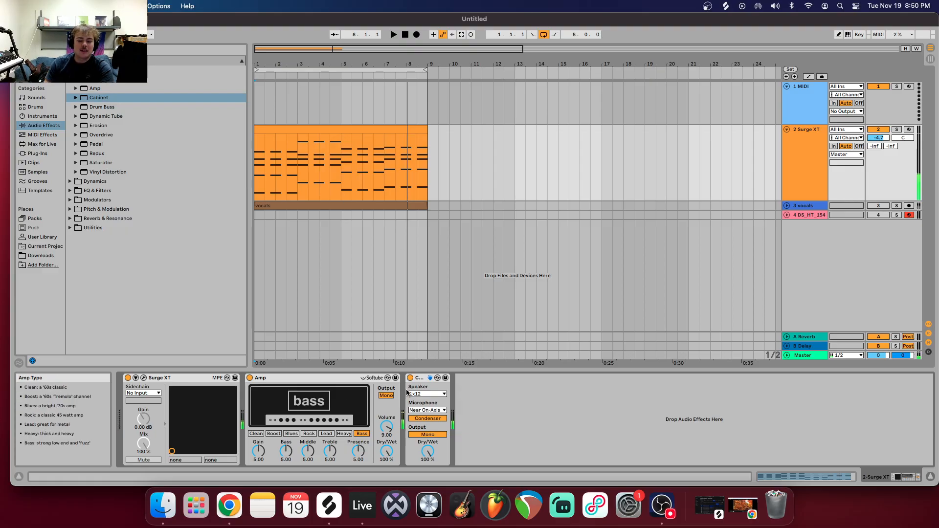
Replace Cabinet and Amp on the Surge XT track with the Drum Buss audio effect.
right_click(441, 384)
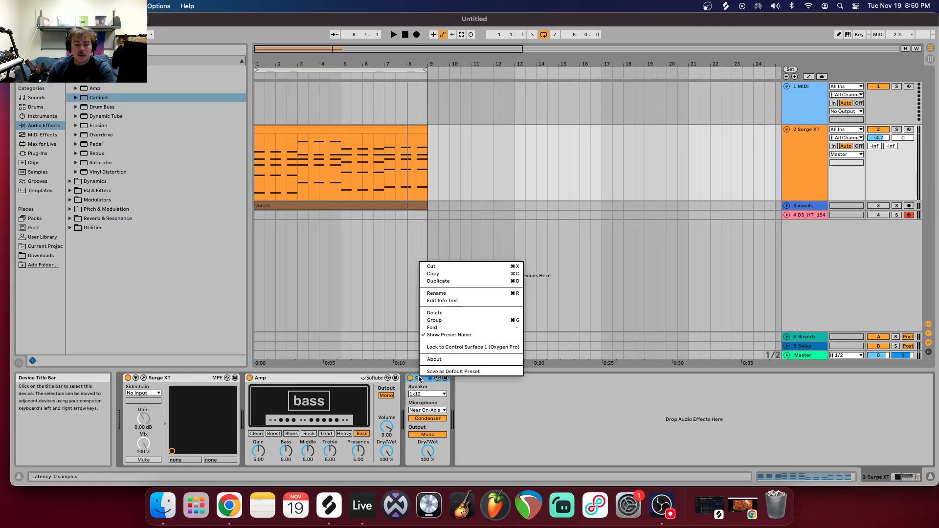
left_click(439, 319)
right_click(359, 384)
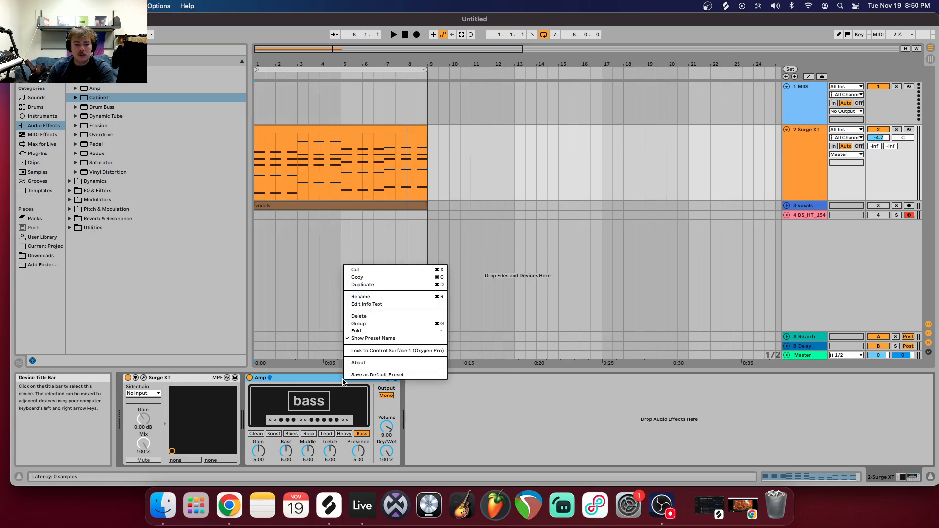
left_click(394, 316)
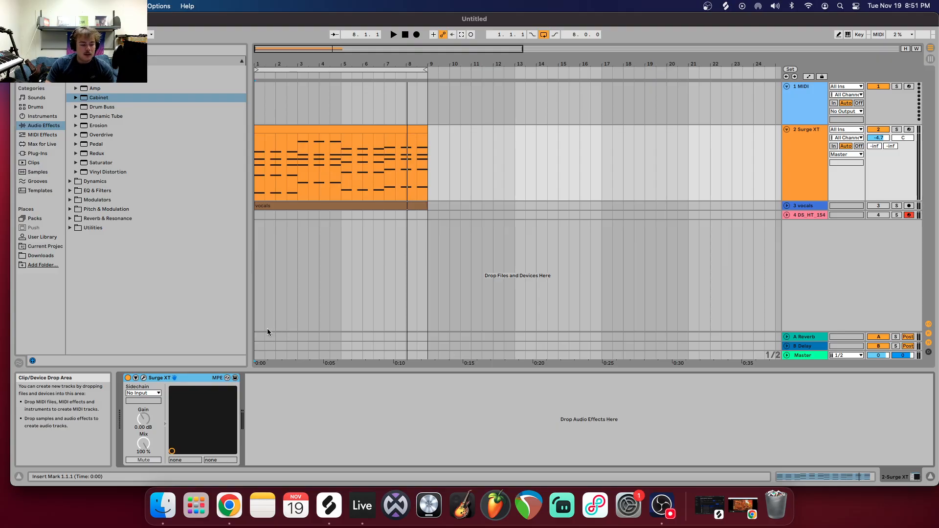
double_click(112, 108)
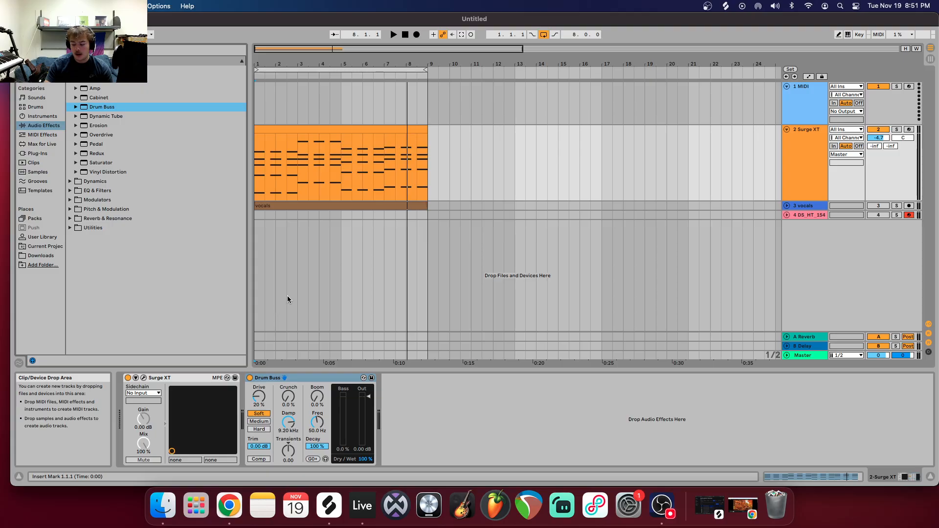
Play the loop while setting Drum Buss's Drive to 4.0 %, Damp to 799 Hz, Boom Freq to 40.7 Hz and Transients to 0.41.
left_click(401, 35)
left_click(394, 34)
mouse_move(259, 397)
left_mouse_down()
mouse_move(259, 379)
mouse_move(259, 404)
left_mouse_up()
left_click(288, 397)
left_click(317, 396)
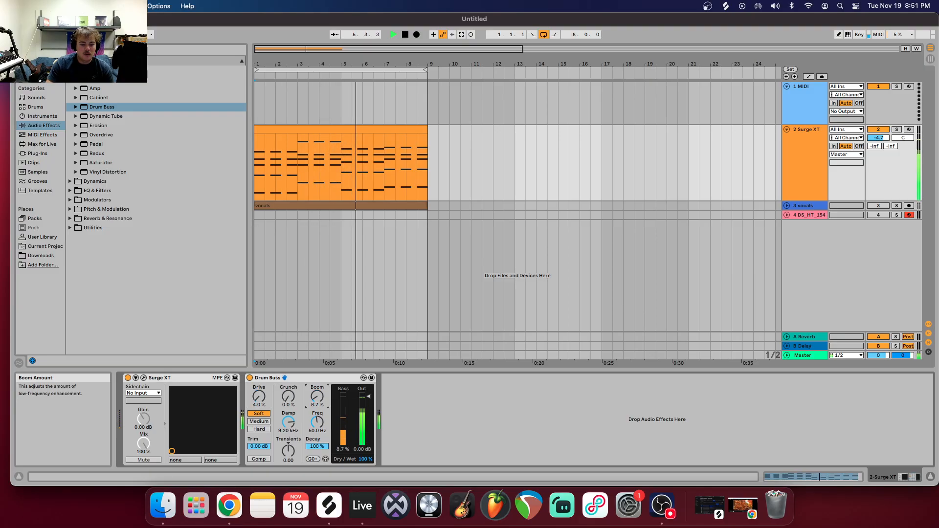
left_click_drag(288, 422, 288, 455)
left_click_drag(317, 422, 291, 445)
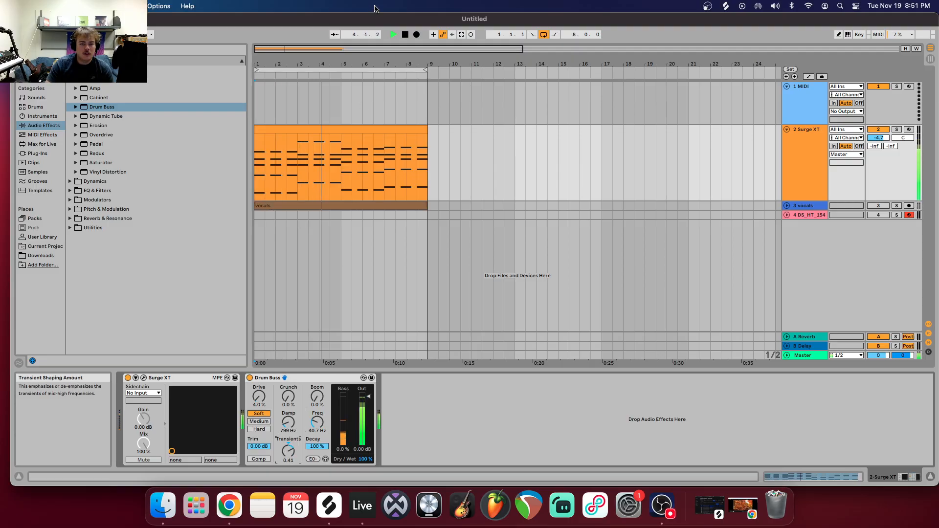
left_click(405, 36)
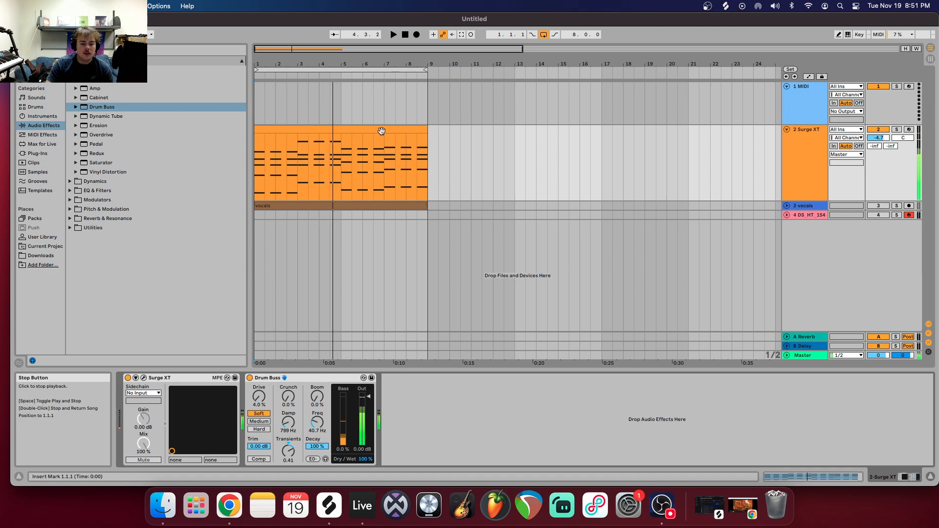
Replace Drum Buss on the Surge XT track with the Dynamic Tube audio effect.
right_click(343, 380)
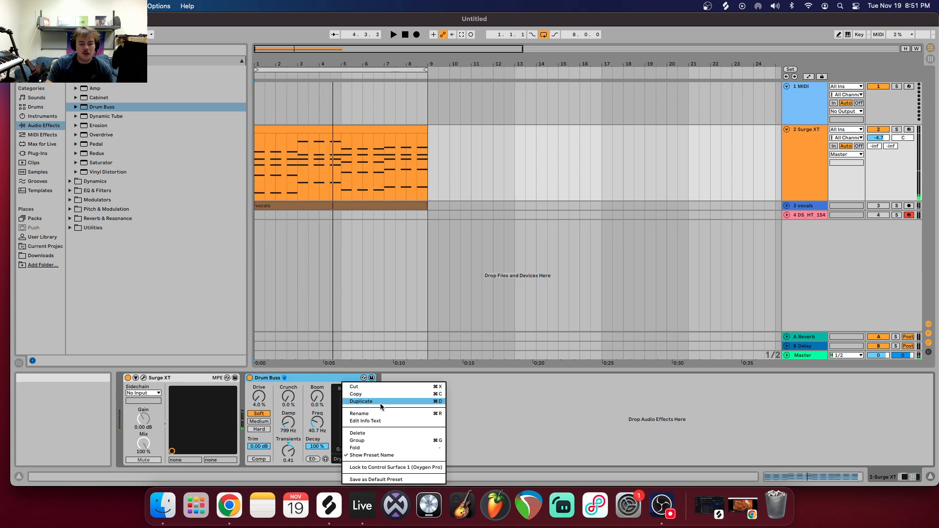
left_click(374, 433)
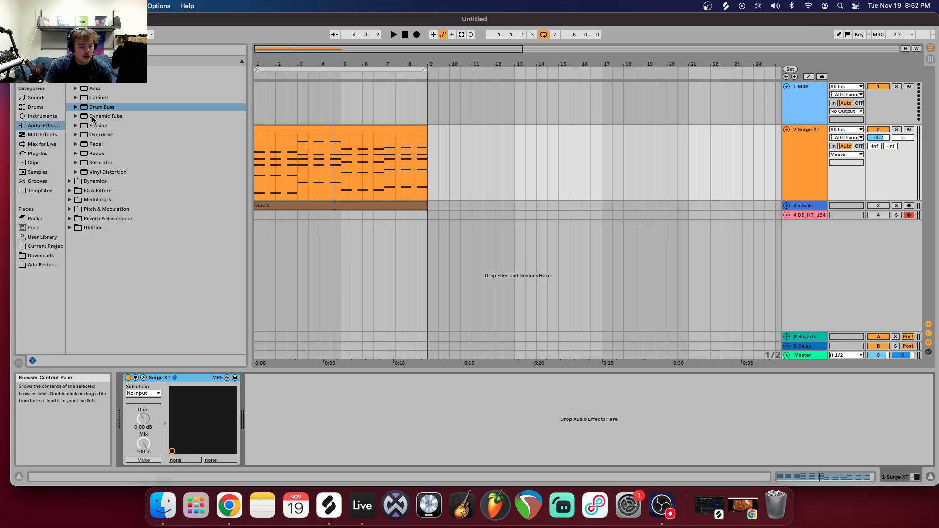
double_click(118, 117)
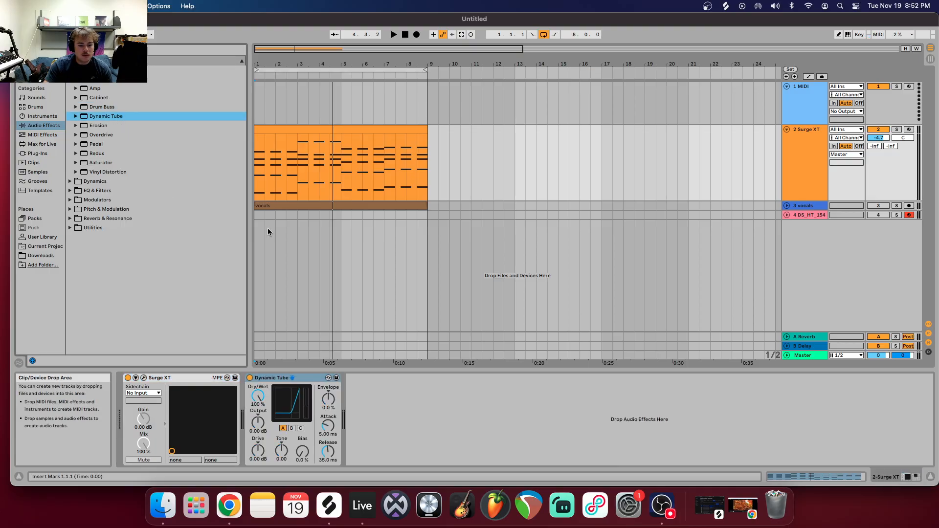
Play the loop with Dynamic Tube on tube C, Output 4.22 dB, Drive 7.27 dB, Tone 0.32, Bias 18 % and Envelope -195 %.
left_click(406, 35)
left_click(395, 35)
left_click_drag(264, 428, 264, 417)
left_click_drag(264, 461, 281, 446)
left_click(292, 429)
left_click(299, 428)
left_click_drag(326, 397, 326, 440)
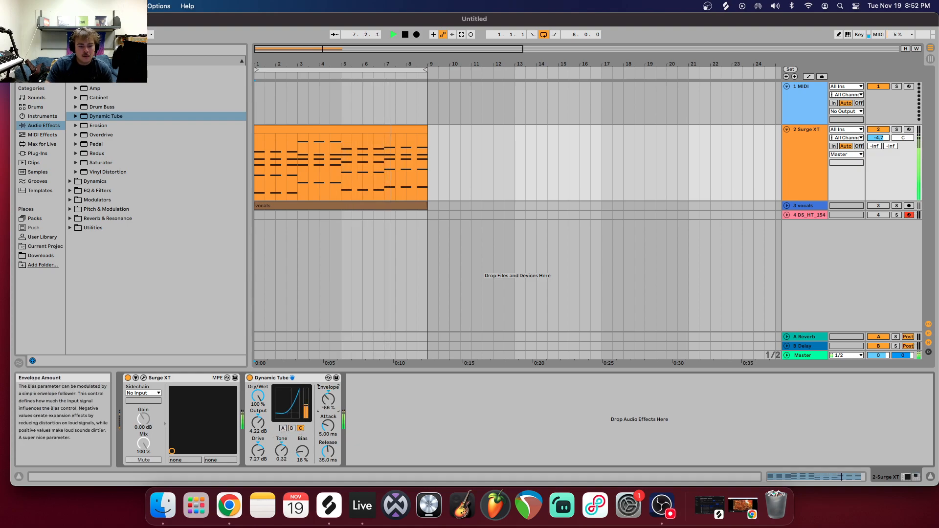
key("space")
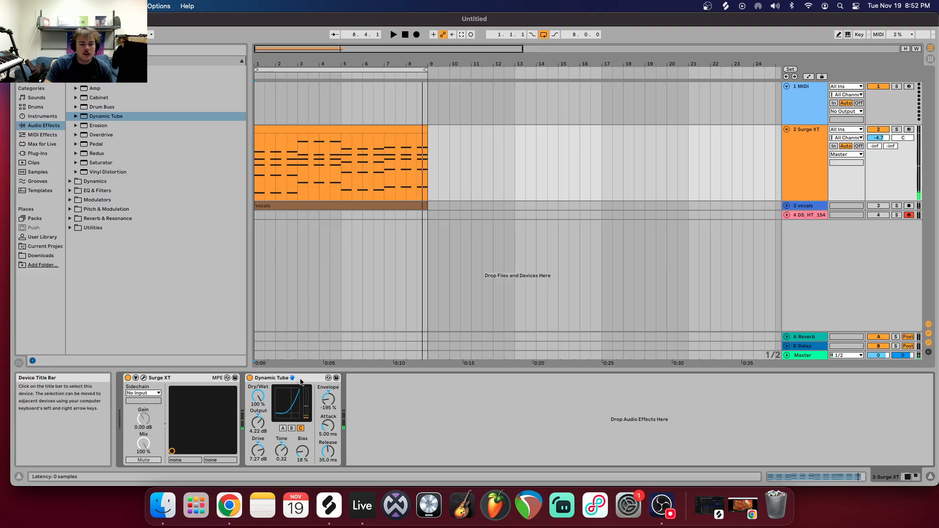
Replace Dynamic Tube on the Surge XT track with the Erosion audio effect.
right_click(301, 381)
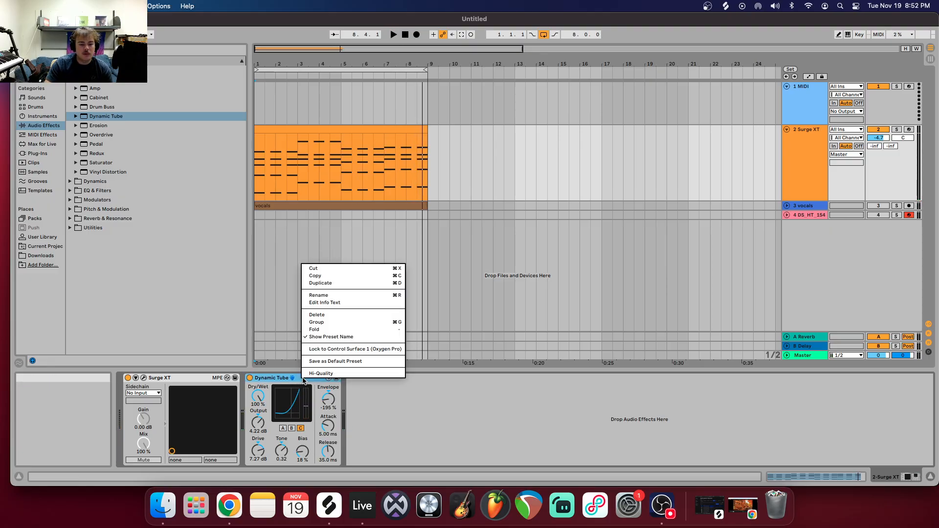
left_click(322, 317)
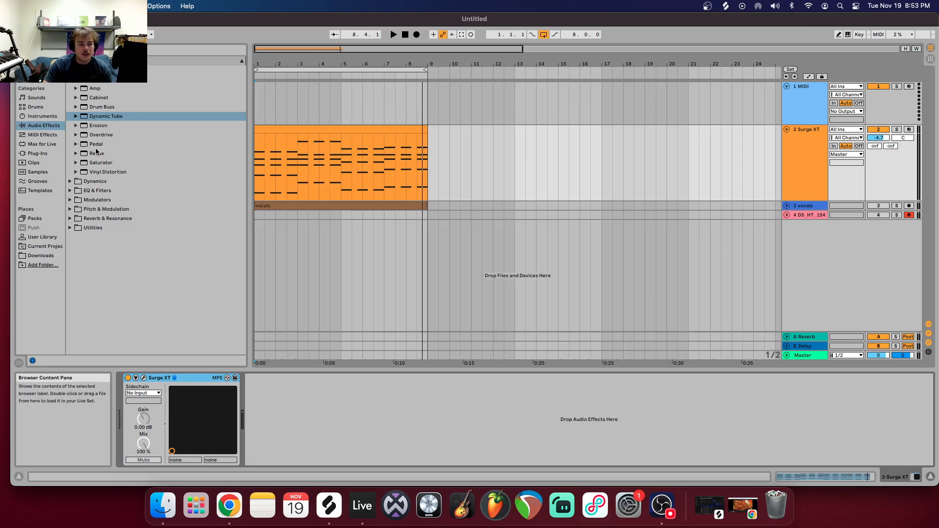
double_click(99, 128)
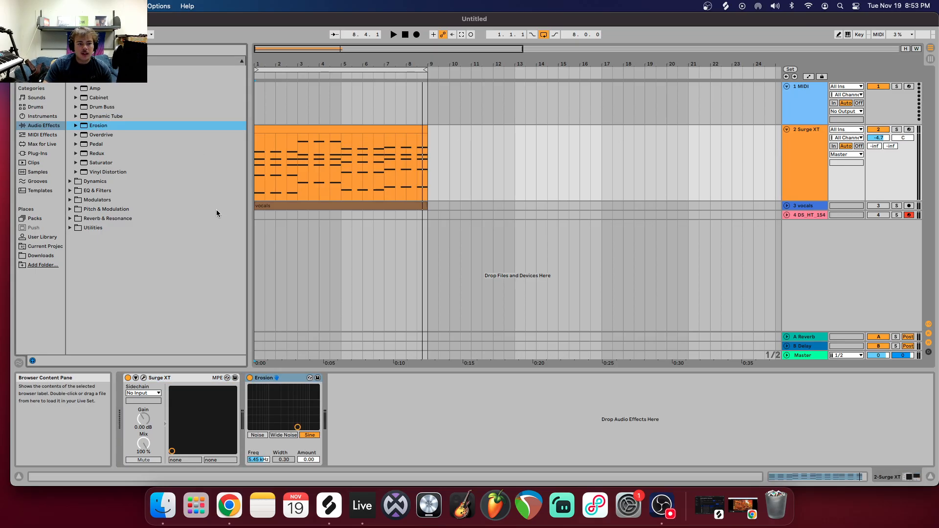
Play the loop and set Erosion to Noise mode with Freq 1.04 kHz and Amount 200, then stop playback.
left_click(394, 34)
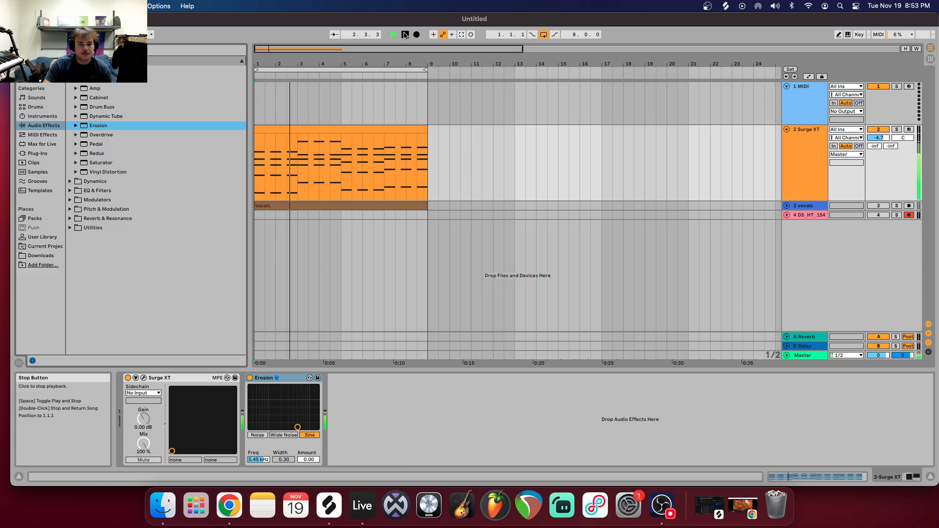
key("space")
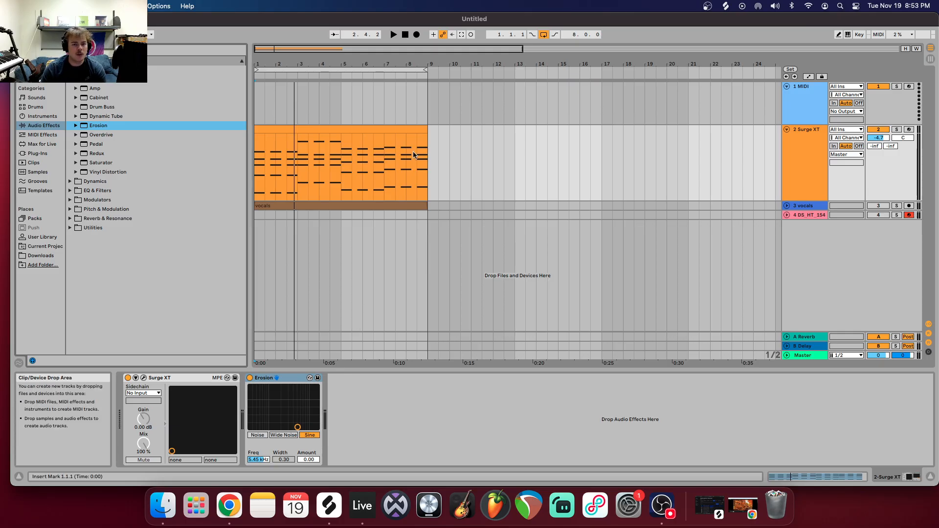
left_click(268, 77)
left_click_drag(298, 430, 273, 388)
left_click(260, 435)
key("space")
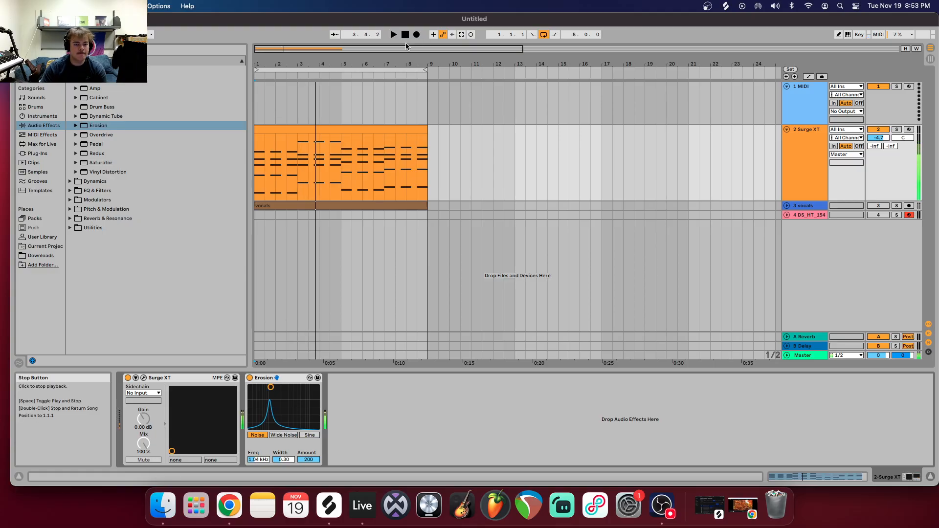
Replace Erosion on the Surge XT track with the Overdrive audio effect.
right_click(285, 380)
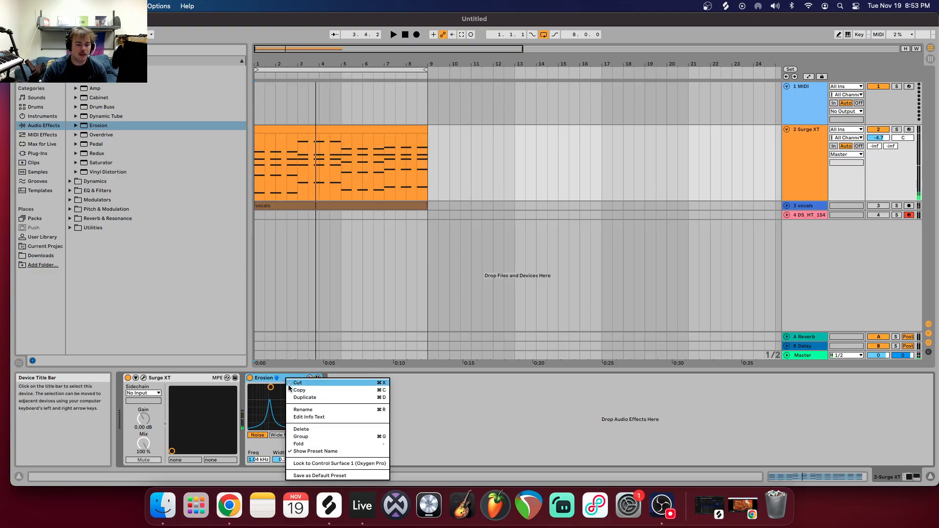
left_click(301, 429)
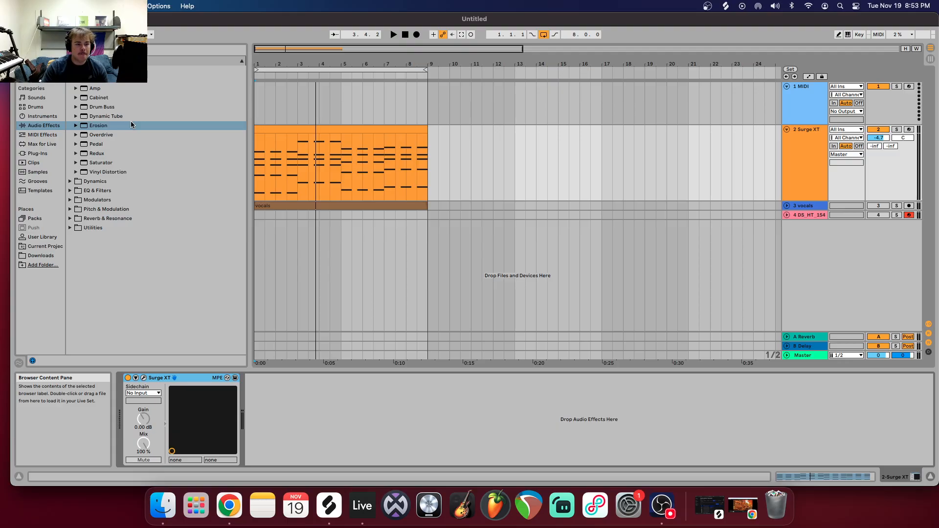
left_click(115, 135)
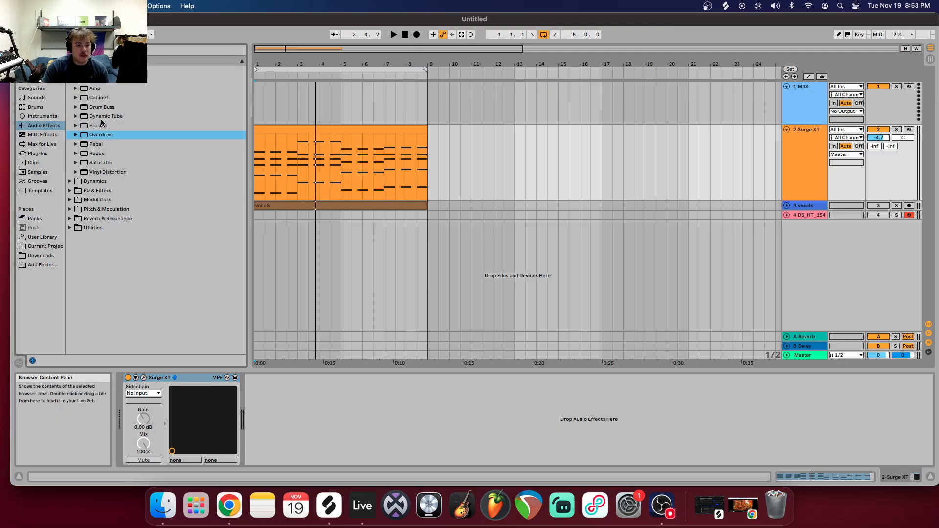
double_click(129, 135)
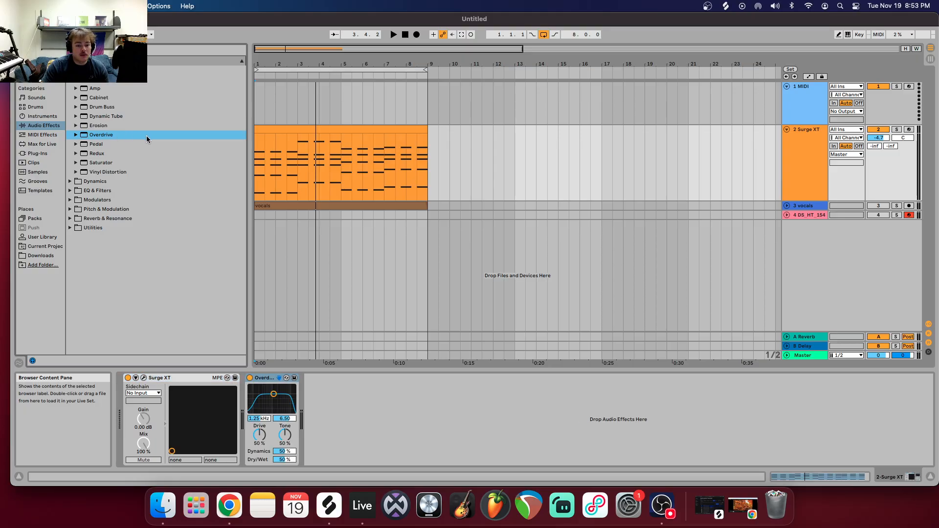
Play the loop and set Overdrive's band-pass filter to about 2.91 kHz with a bandwidth of 3.86, then stop playback.
left_click_drag(276, 400, 281, 405)
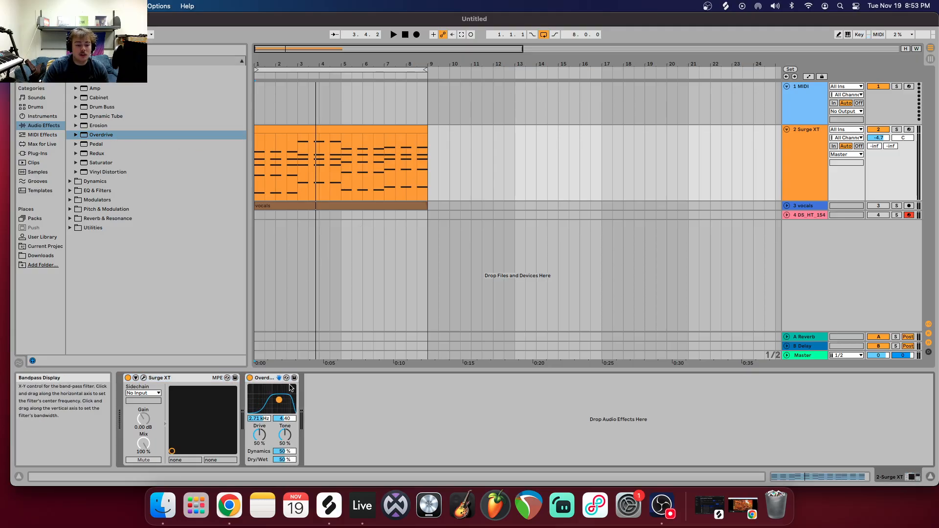
left_click(405, 34)
left_click(394, 35)
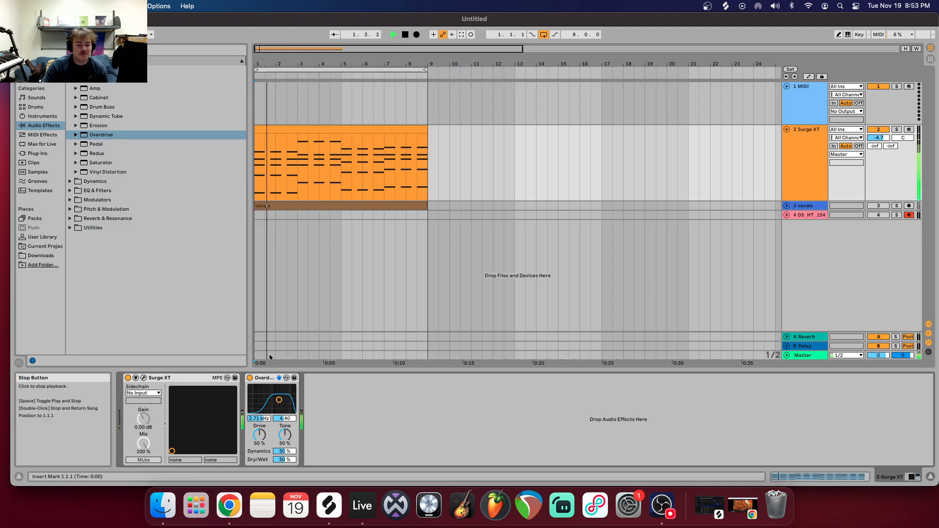
left_click(406, 35)
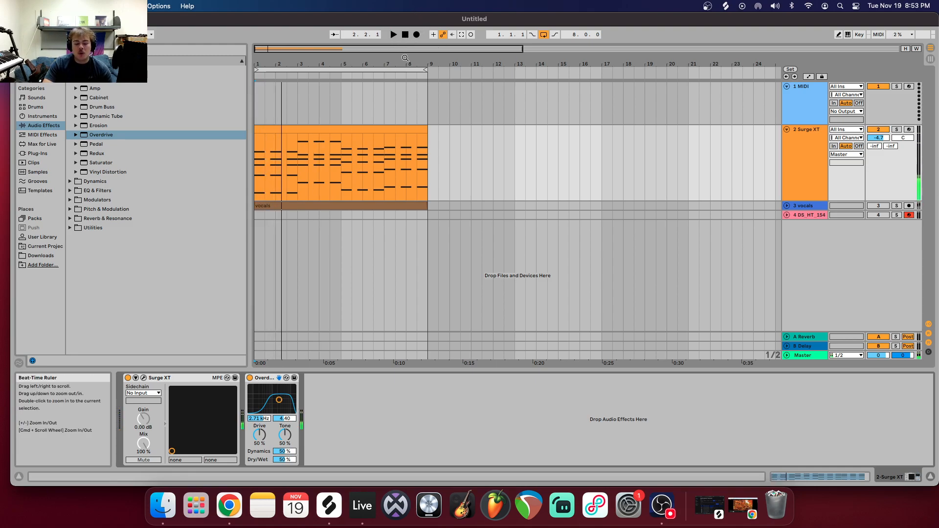
key("space")
mouse_move(279, 399)
left_mouse_down()
mouse_move(252, 388)
mouse_move(293, 387)
mouse_move(280, 402)
left_mouse_up()
left_click_drag(279, 402, 279, 401)
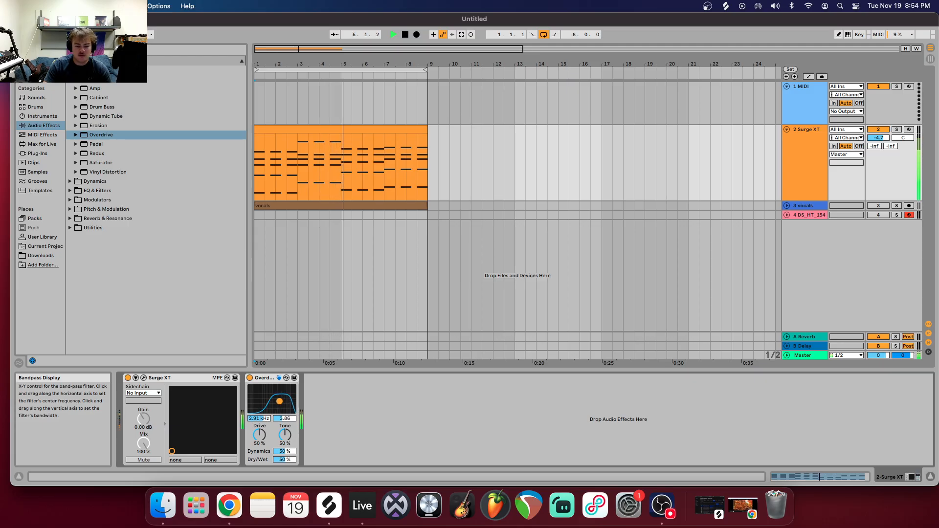
left_click(404, 35)
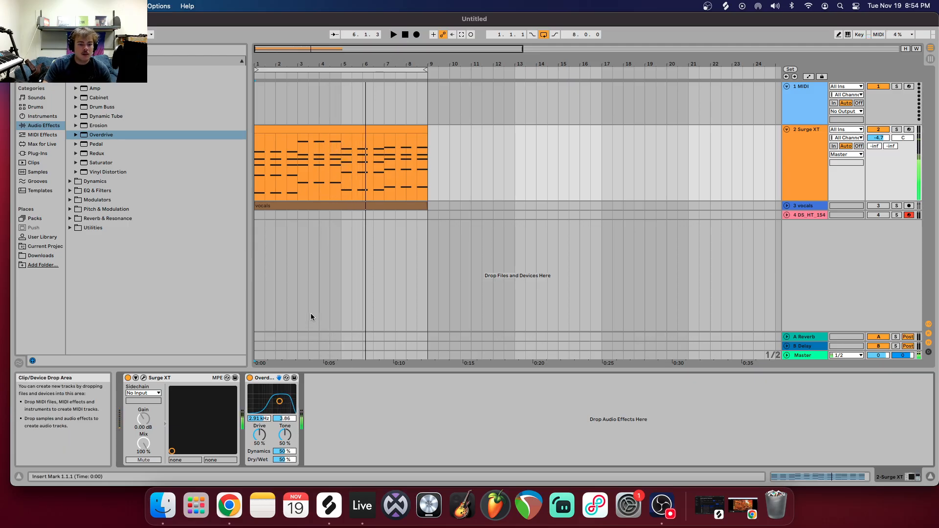
Replace Overdrive on the Surge XT track with the Pedal audio effect.
right_click(269, 380)
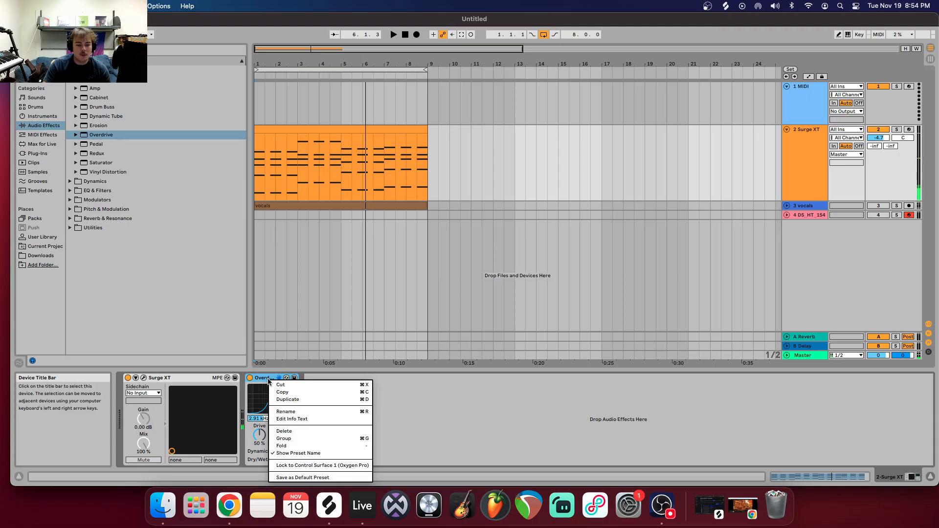
left_click(292, 431)
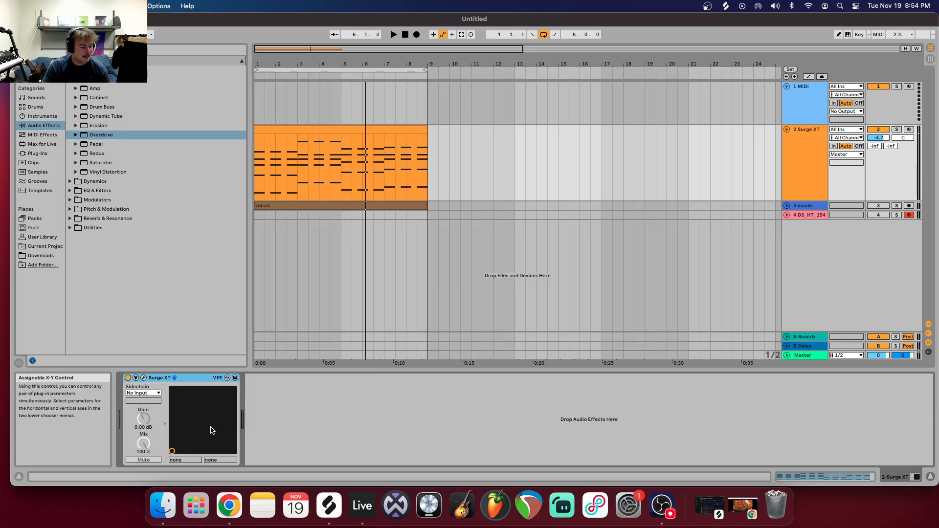
left_click(110, 146)
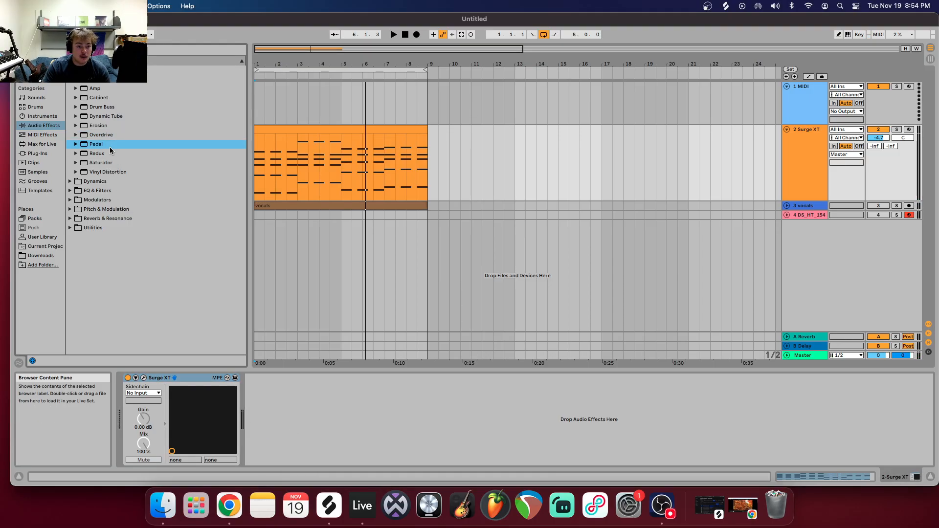
double_click(111, 149)
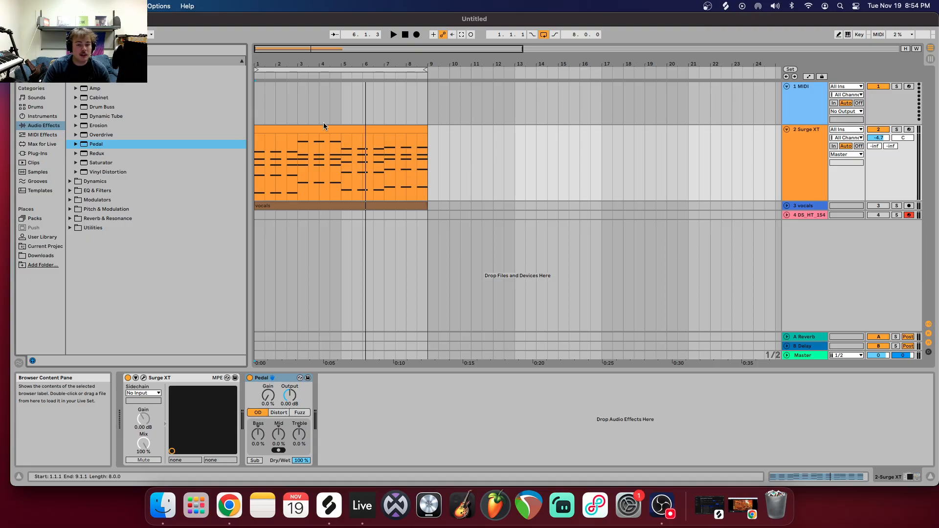
Play the loop while switching Pedal's type through Distort to Fuzz, then stop playback.
key("space")
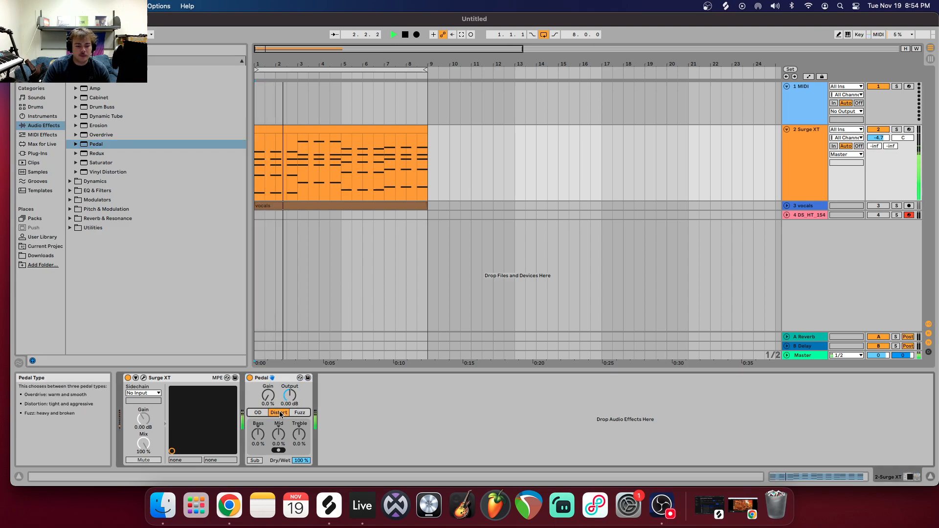
left_click(300, 412)
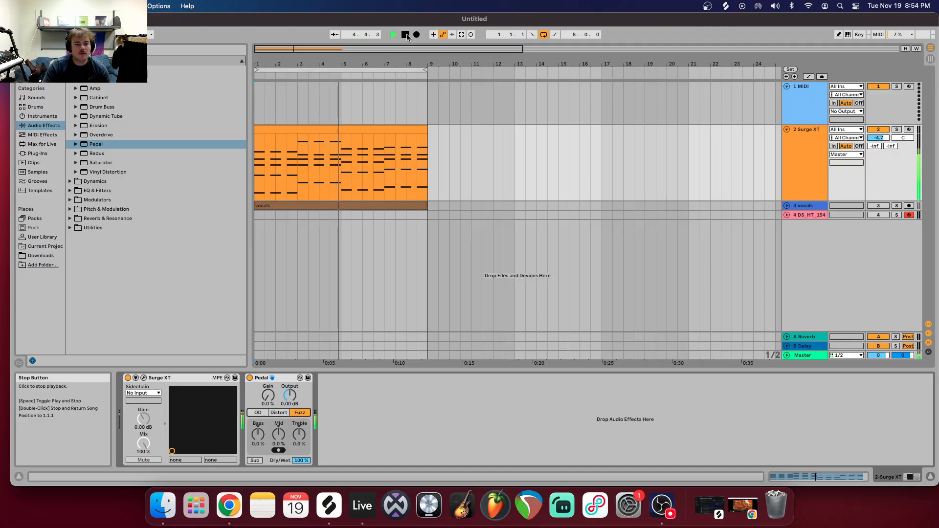
key("space")
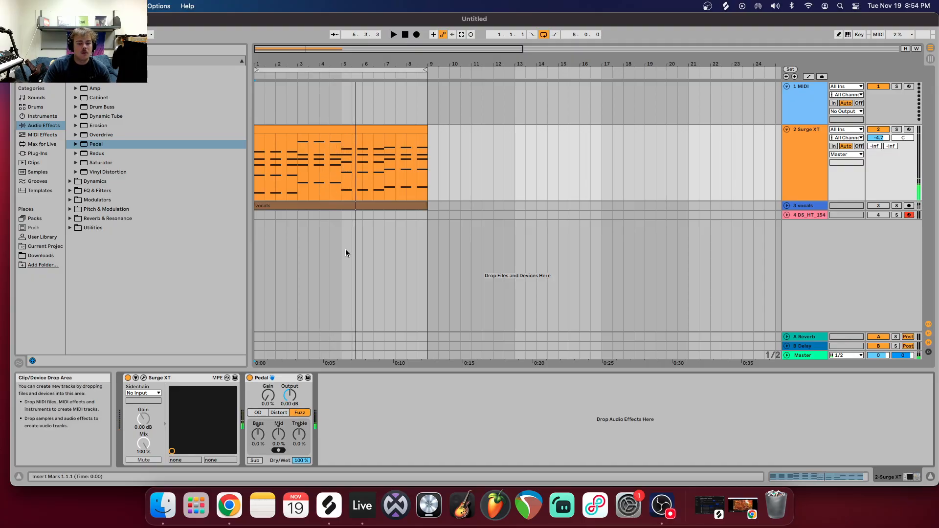
Replace Pedal on the Surge XT track with the Saturator audio effect.
left_click(286, 378)
right_click(281, 379)
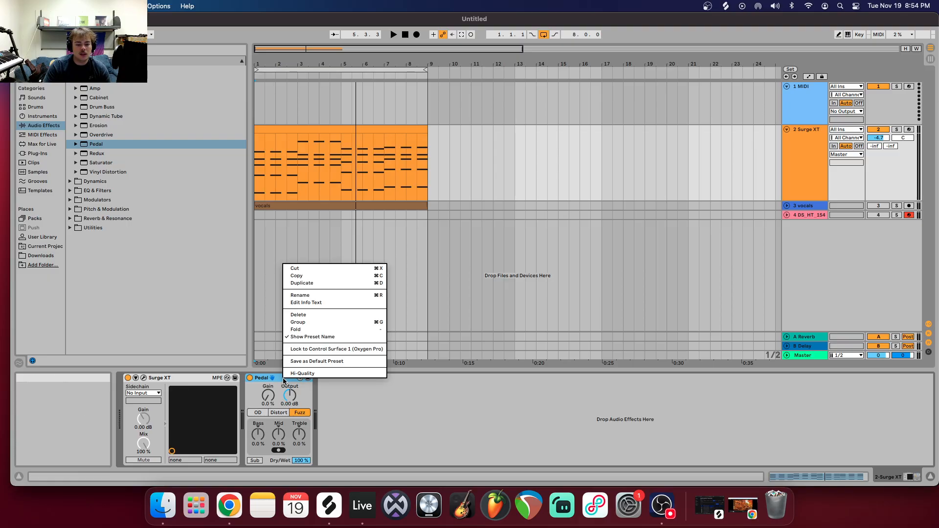
left_click(319, 315)
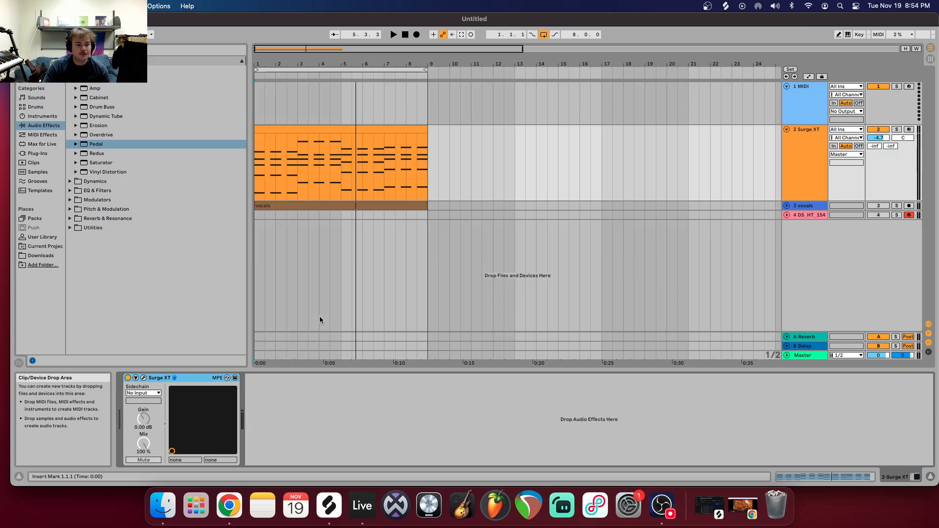
double_click(101, 163)
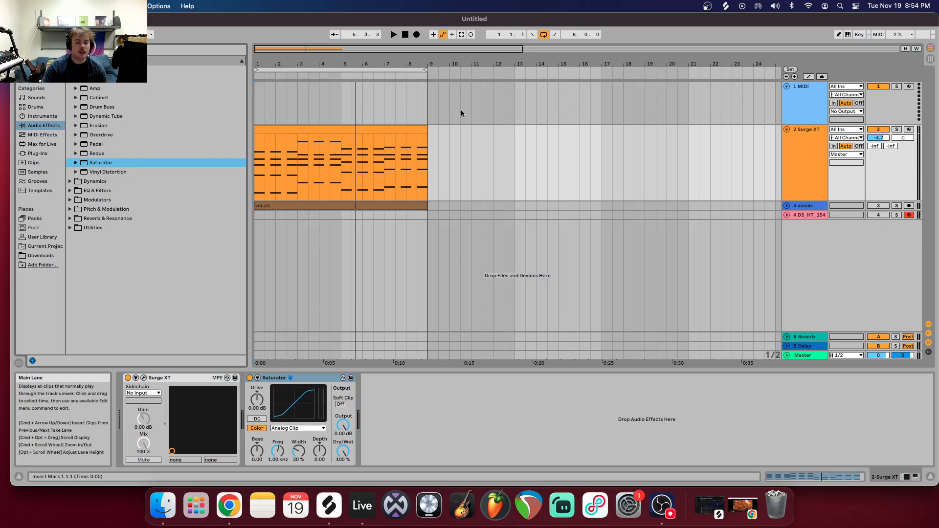
Play the loop and set Saturator's Drive to -1.71 dB, Freq to 1.60 kHz and Base to -0.57, then stop playback.
left_click(393, 35)
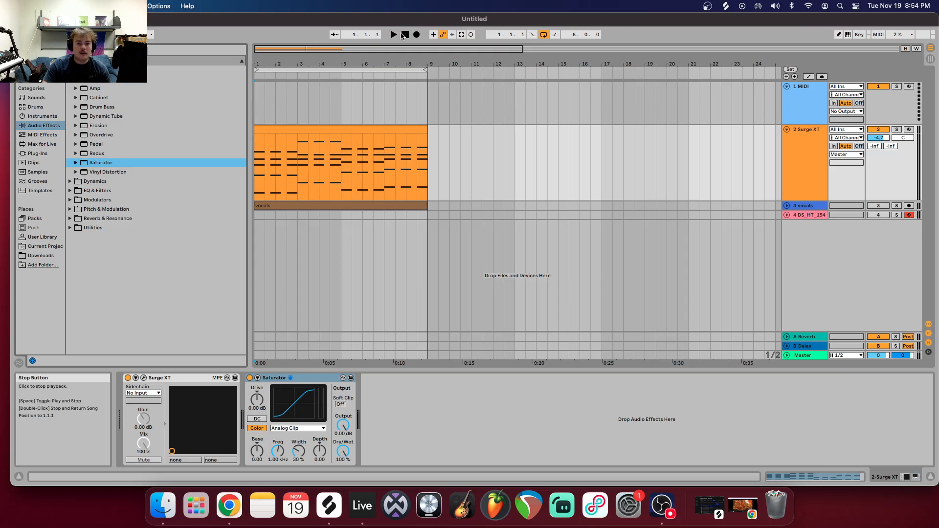
left_click_drag(257, 399, 256, 398)
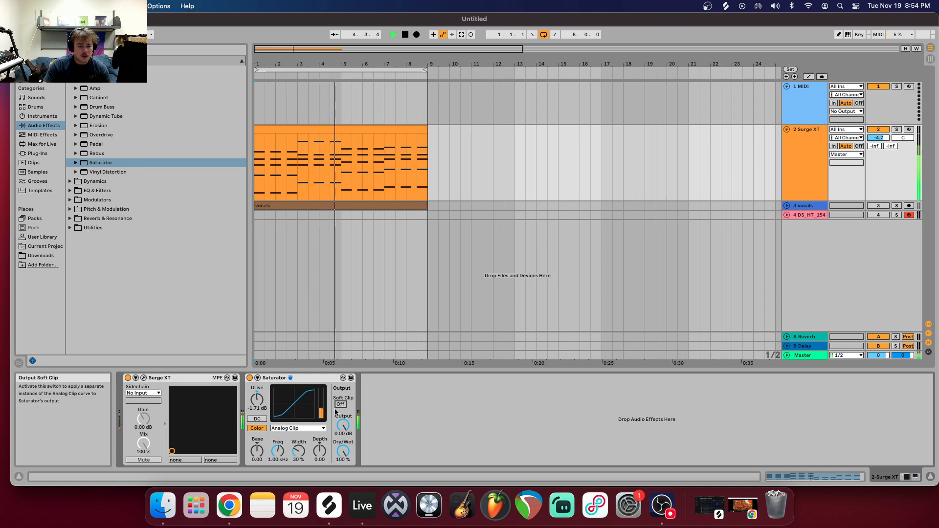
left_click_drag(278, 451, 257, 454)
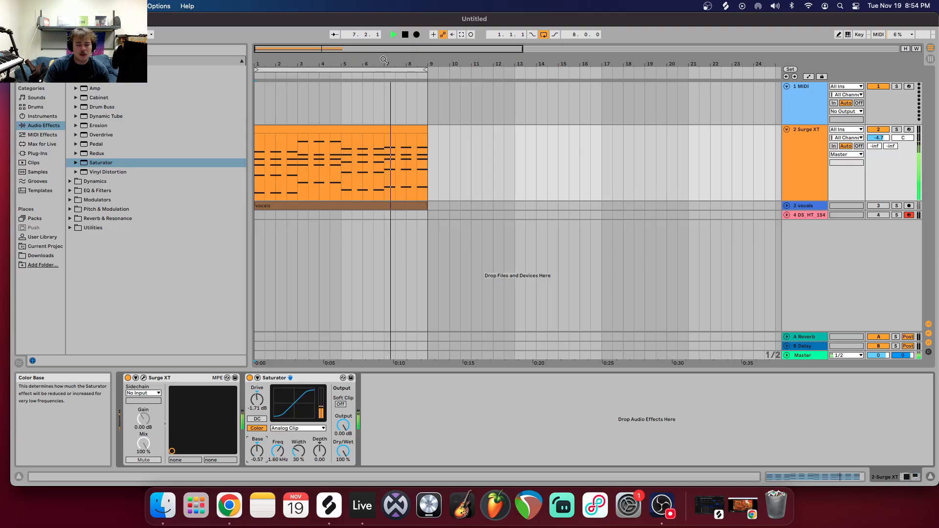
left_click(406, 35)
Replace Saturator on the Surge XT track with the Vinyl Distortion audio effect.
right_click(304, 378)
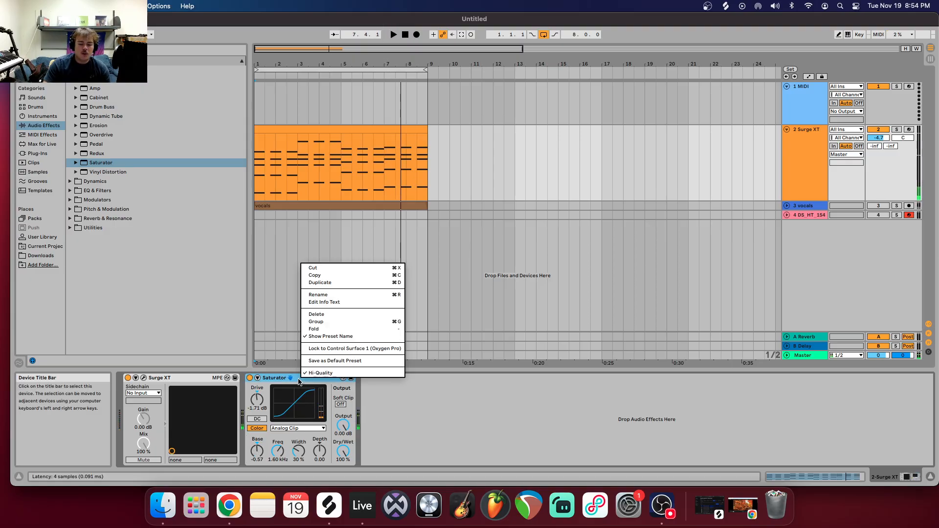
left_click(316, 315)
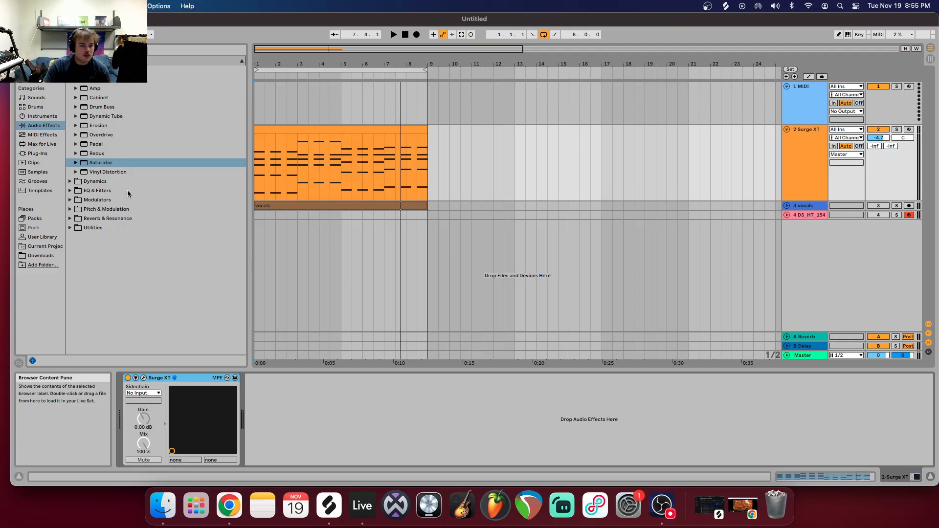
double_click(125, 171)
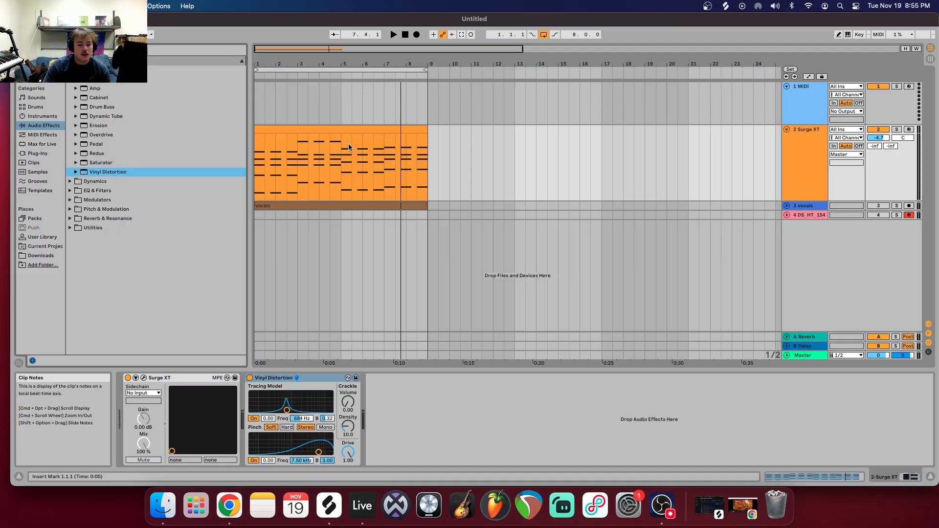
Play the loop and set Vinyl Distortion's Tracing Model to 0.18 at 1.08 kHz and Crackle Volume to 0.99, then stop playback.
left_click(393, 35)
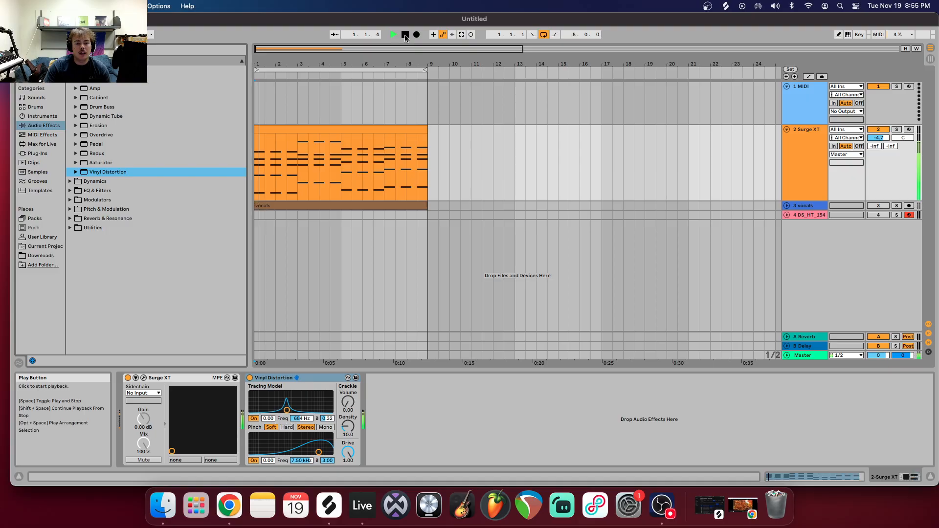
mouse_move(286, 414)
left_mouse_down()
mouse_move(298, 404)
mouse_move(262, 393)
mouse_move(348, 385)
mouse_move(292, 407)
left_mouse_up()
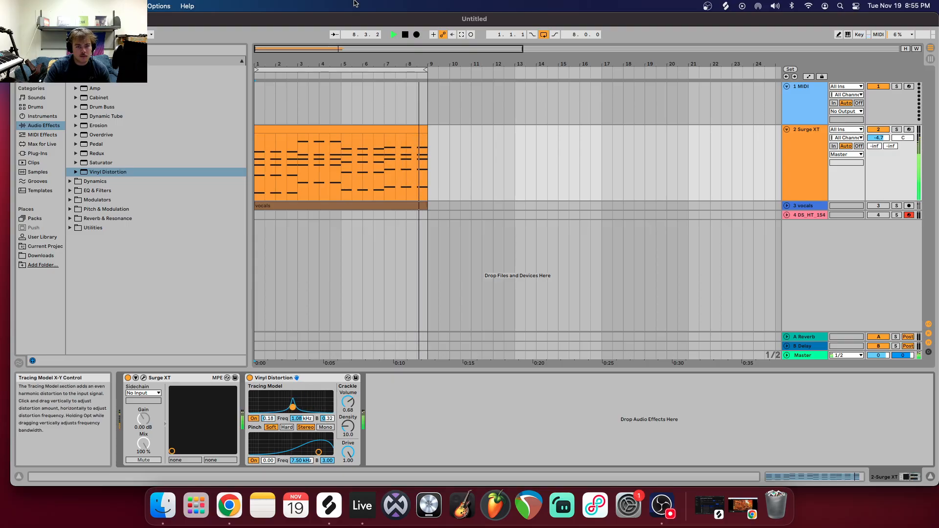
left_click(405, 35)
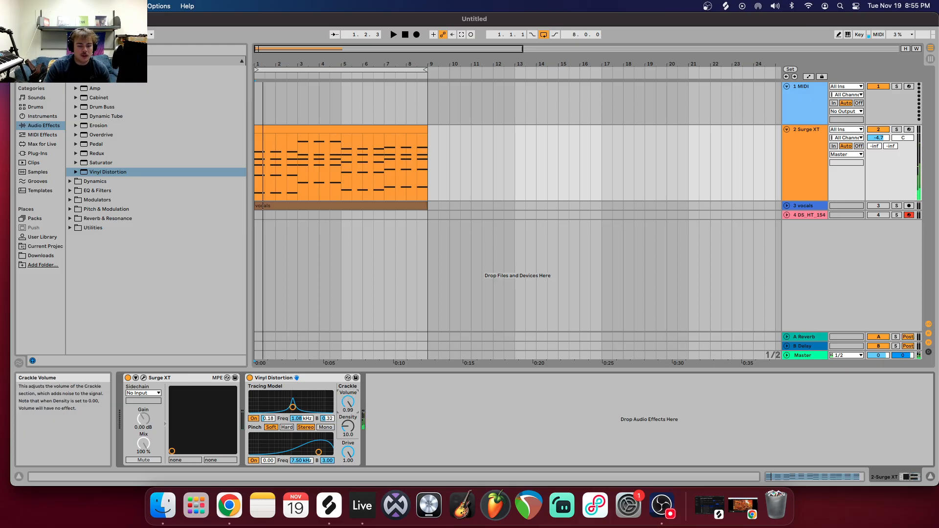
Replace Vinyl Distortion on the Surge XT track with the Redux audio effect.
right_click(264, 378)
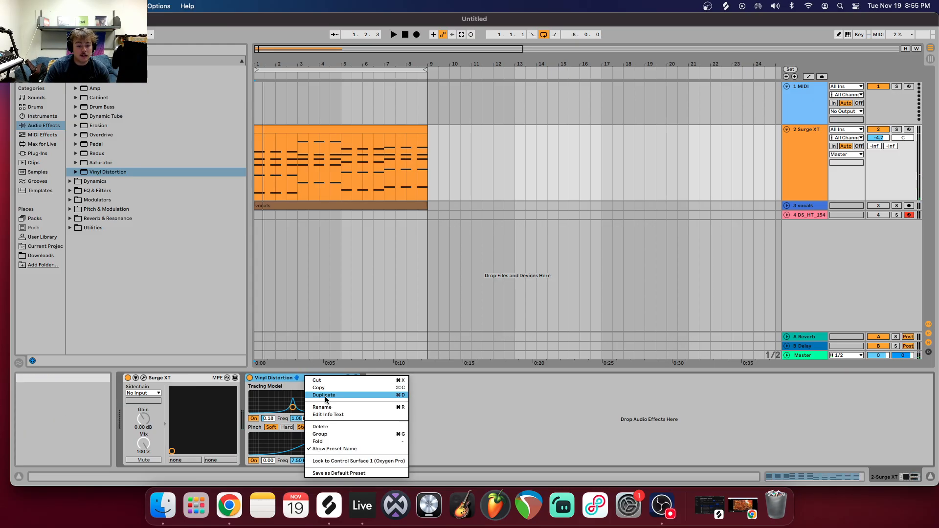
left_click(327, 412)
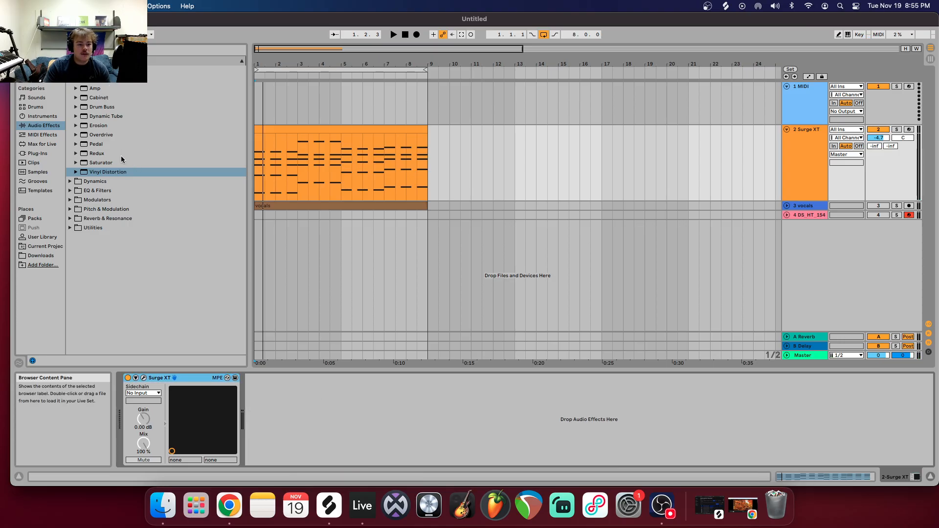
double_click(102, 155)
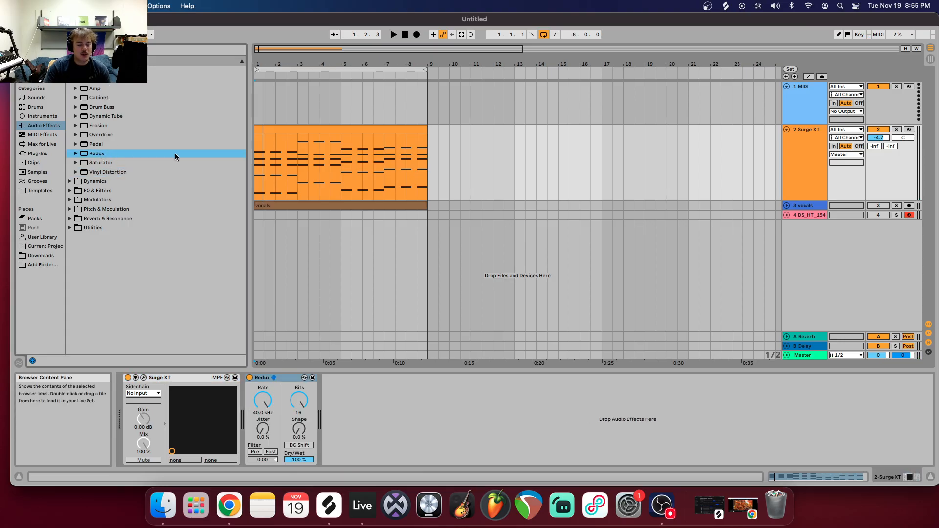
Play the loop and set Redux's Rate to 893 Hz, Bits to 8 and Jitter to 1.8 %, then stop playback.
left_click(404, 34)
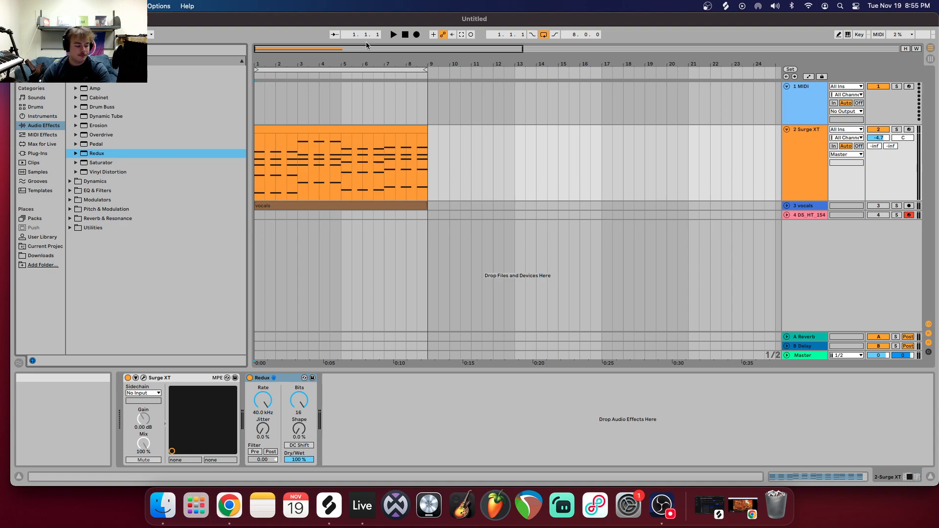
left_click(394, 35)
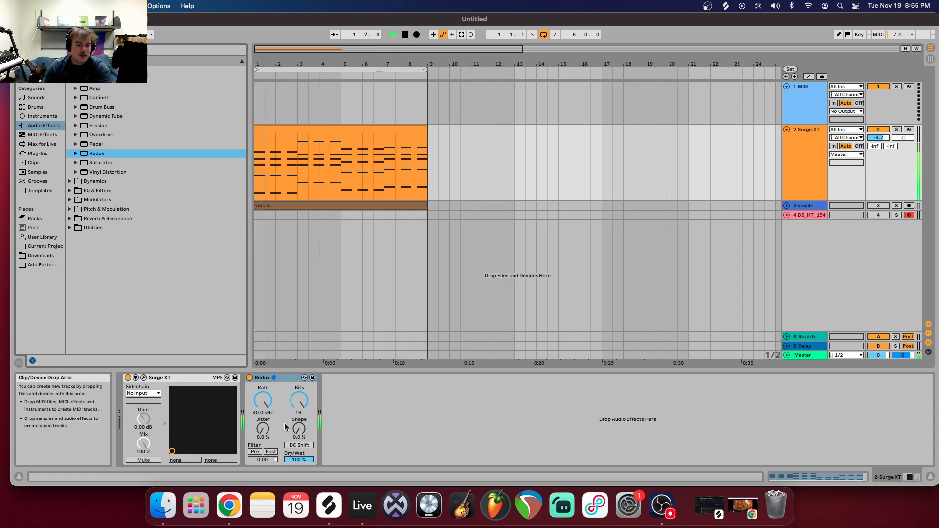
left_click_drag(264, 400, 265, 434)
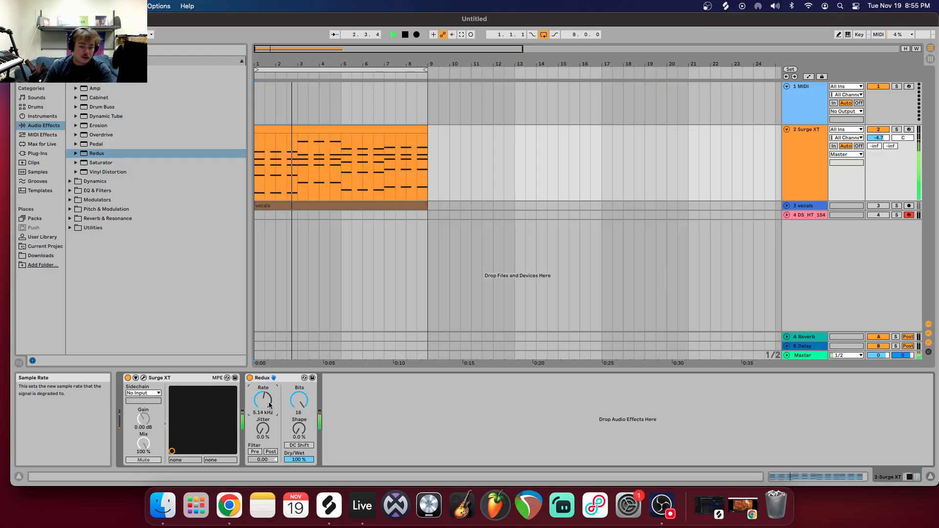
left_click_drag(301, 401, 301, 440)
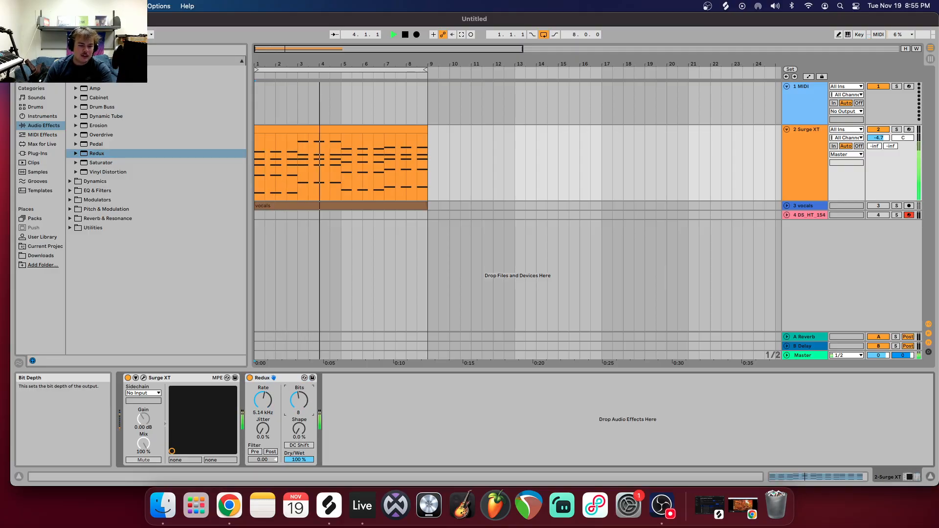
mouse_move(263, 400)
left_mouse_down()
mouse_move(262, 427)
mouse_move(263, 404)
left_mouse_up()
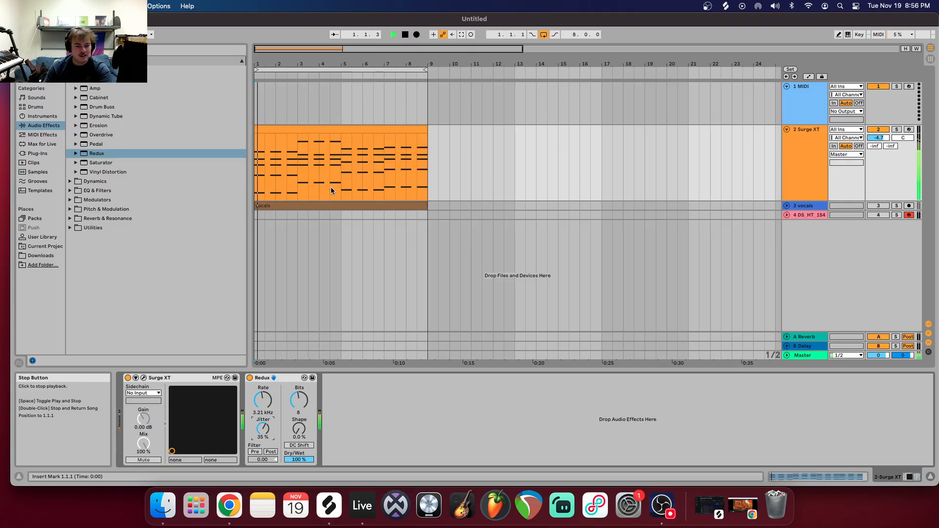
left_click_drag(263, 428, 263, 450)
left_click_drag(263, 400, 263, 412)
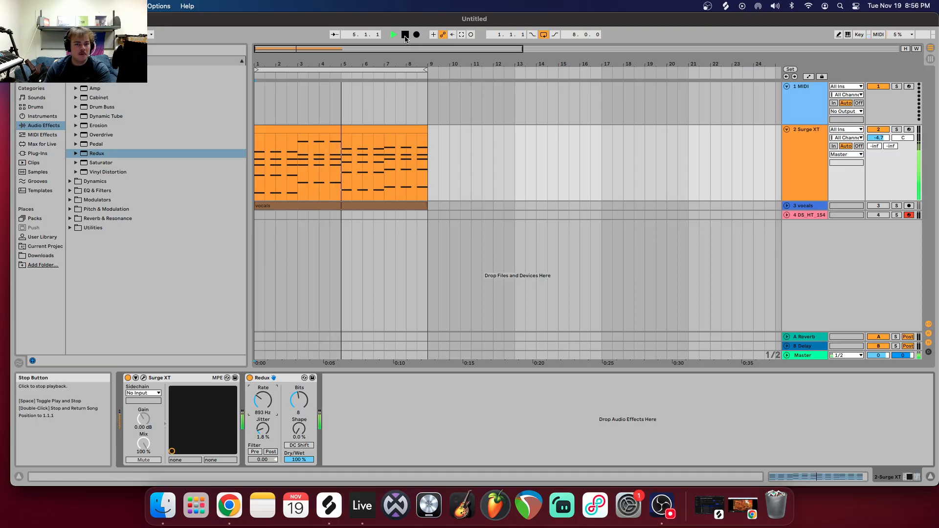
key("space")
Replace Redux on the Surge XT track with the Compressor audio effect from the Dynamics category.
right_click(277, 382)
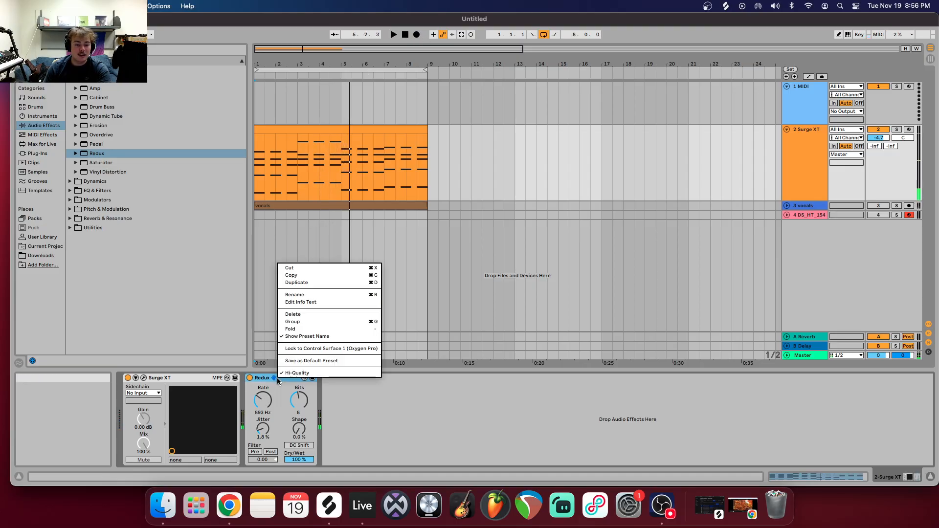
left_click(296, 315)
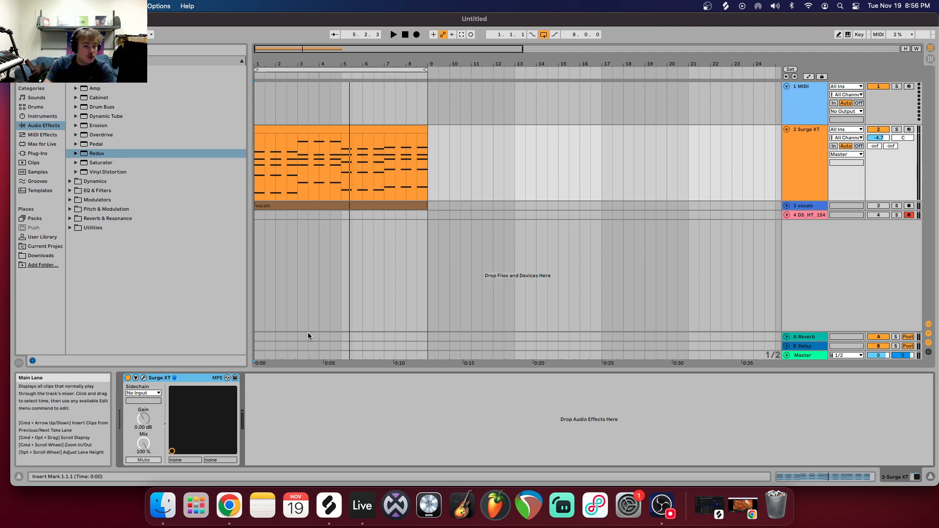
left_click(70, 79)
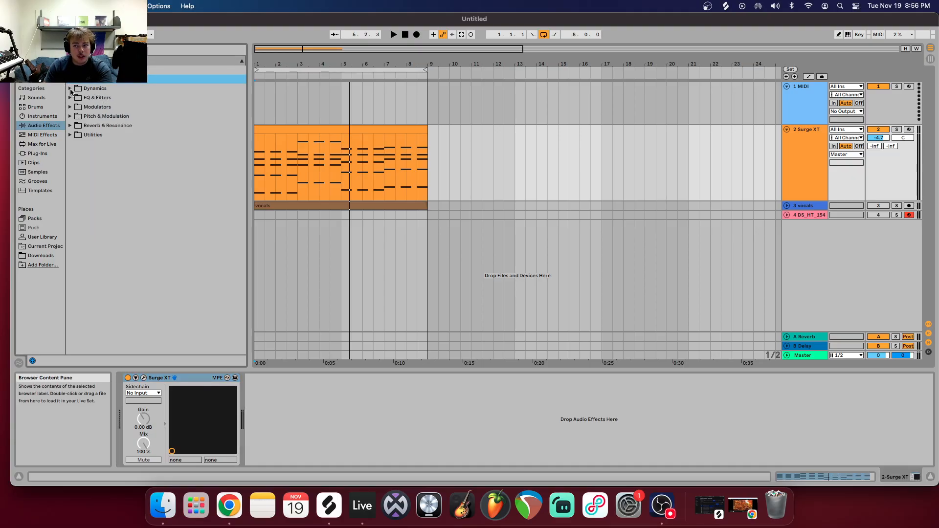
left_click(70, 89)
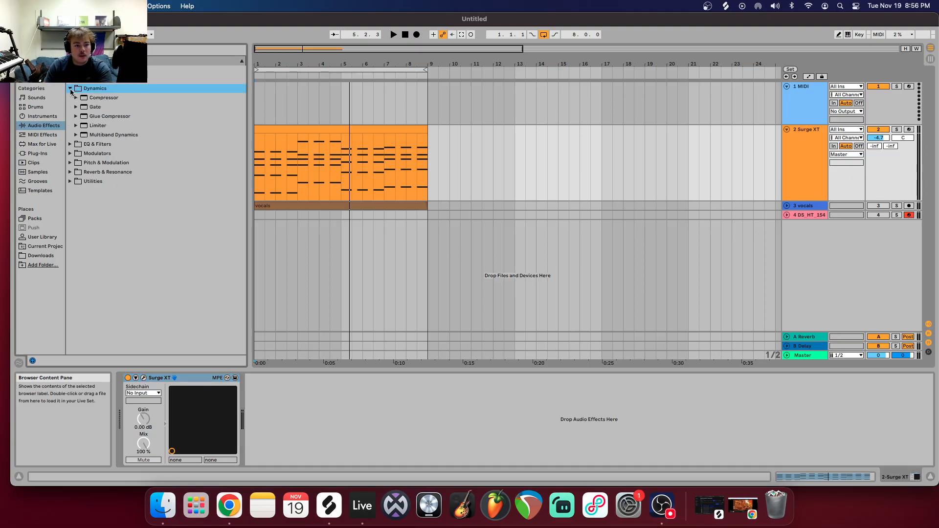
left_click(104, 97)
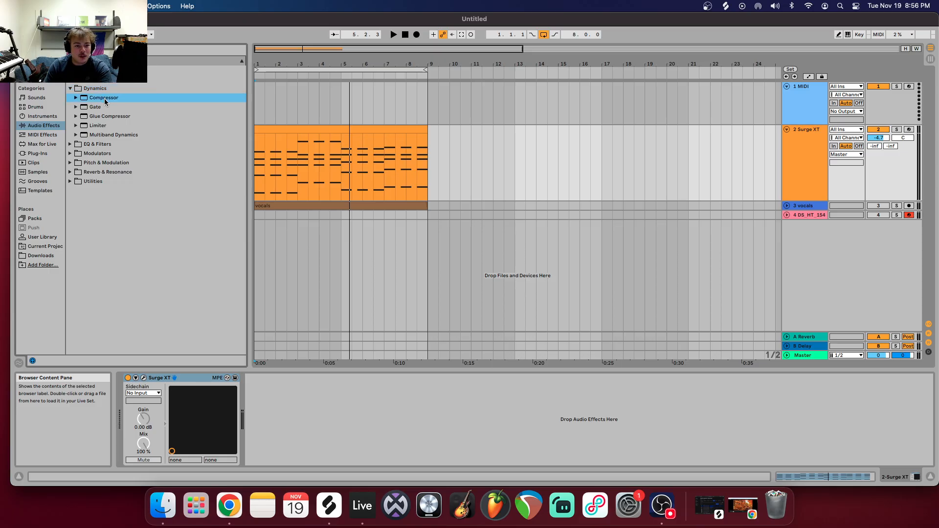
double_click(108, 97)
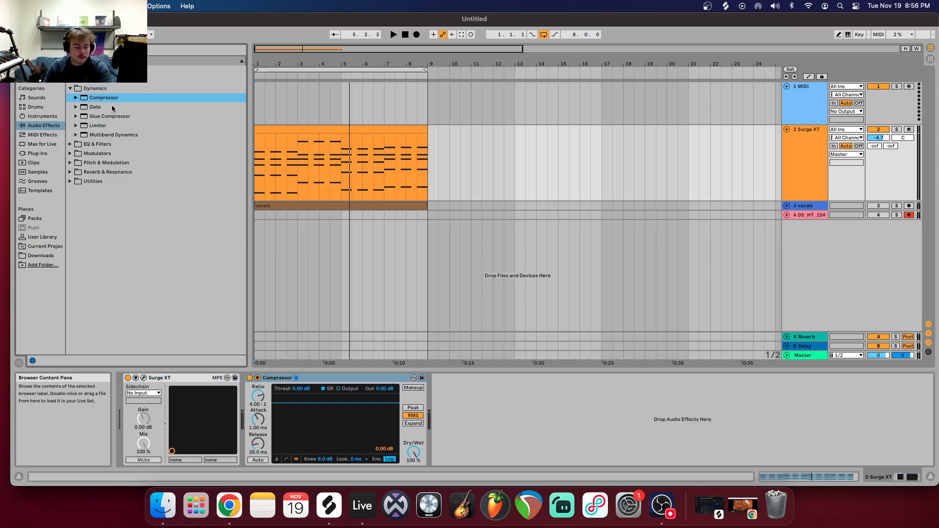
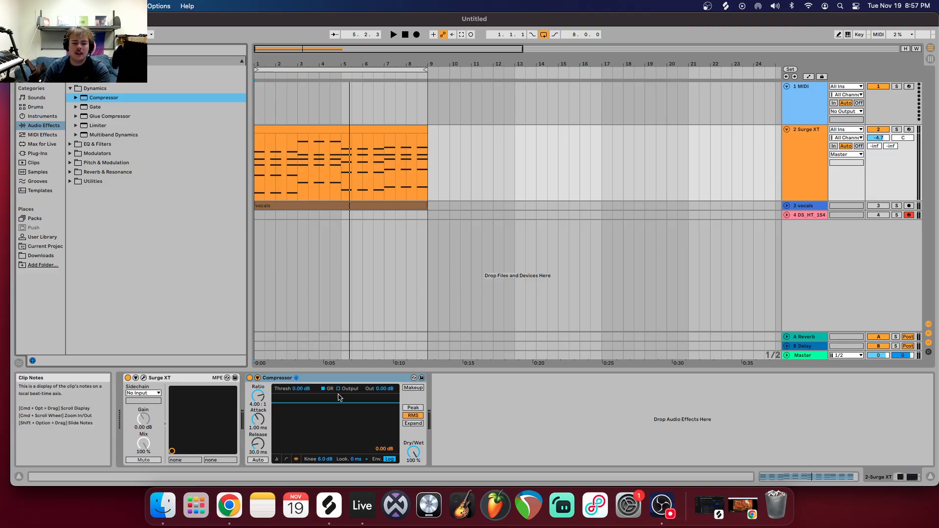
Play the loop and lower the Compressor's Threshold to -25.5 dB, then stop playback.
left_click(394, 34)
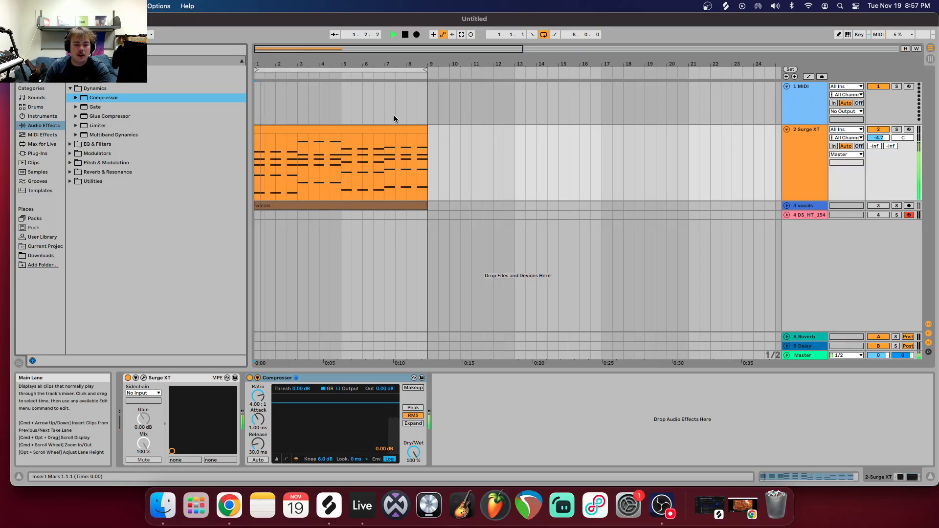
left_click(406, 34)
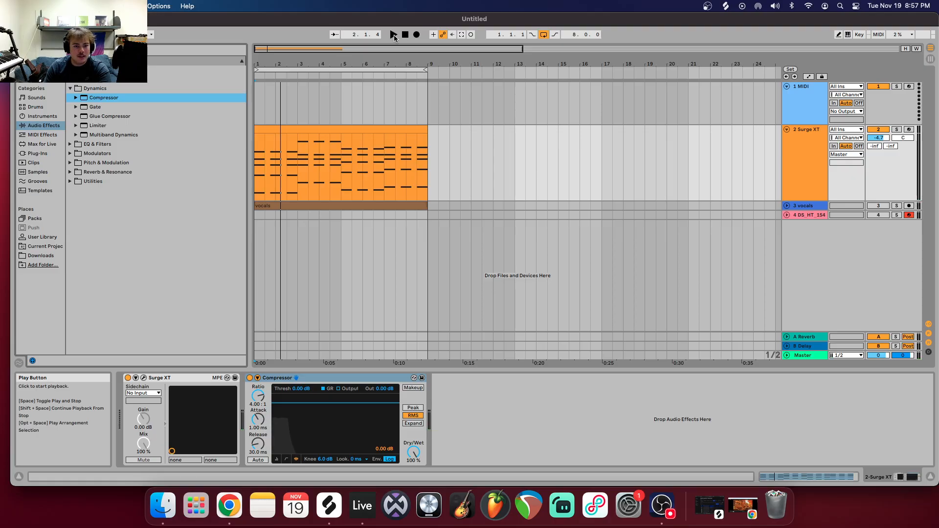
left_click(393, 34)
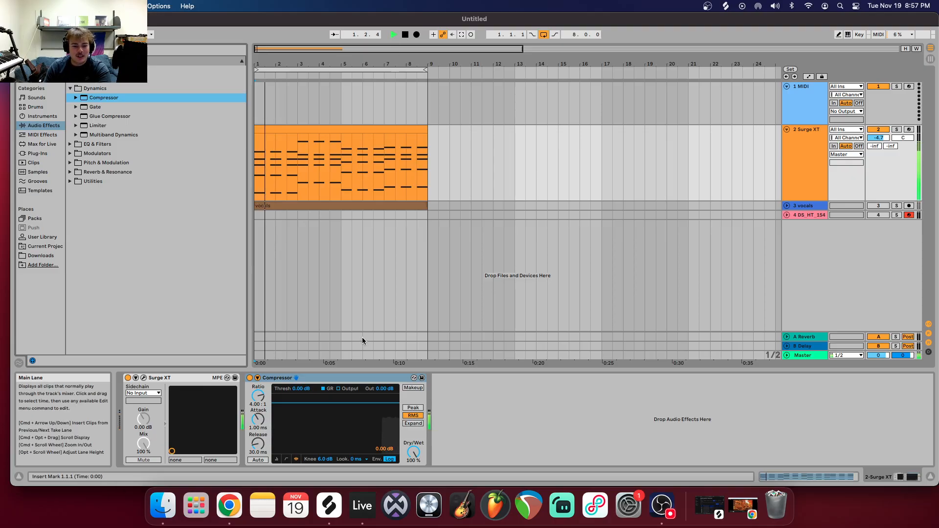
left_click_drag(336, 403, 335, 436)
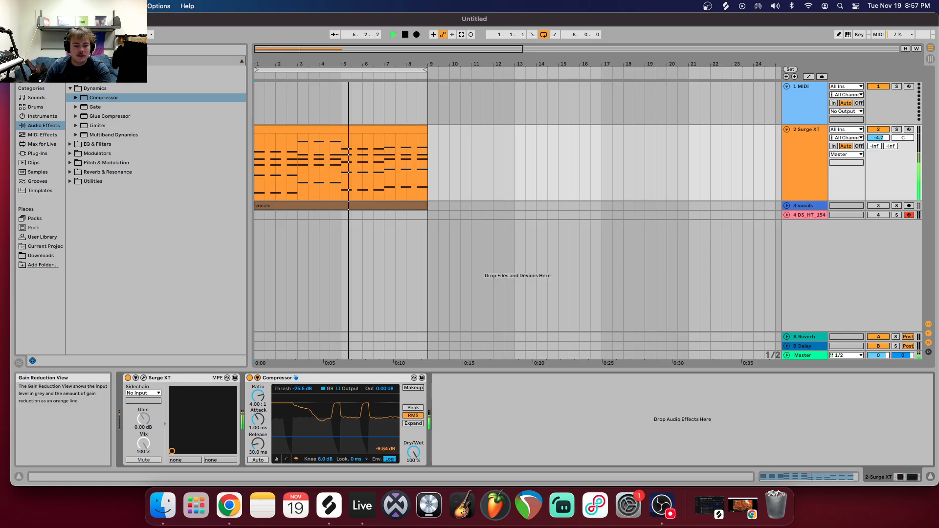
left_click(401, 34)
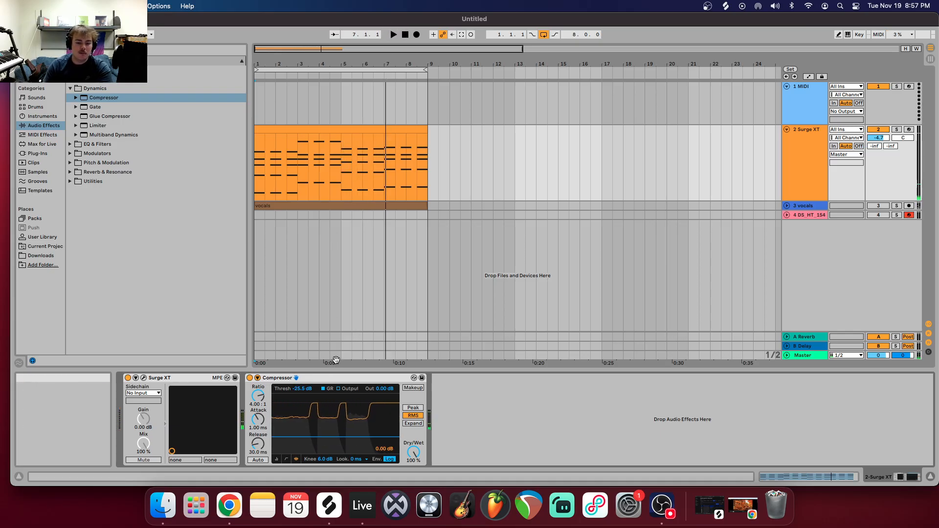
Reveal the Compressor's sidechain controls, enable Sidechain and look through the available Audio From sources.
left_click(259, 379)
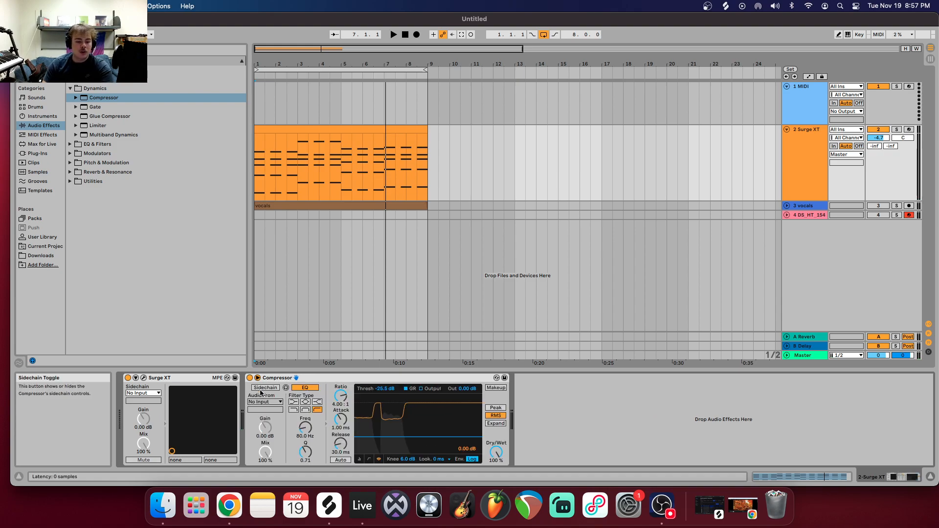
left_click(274, 390)
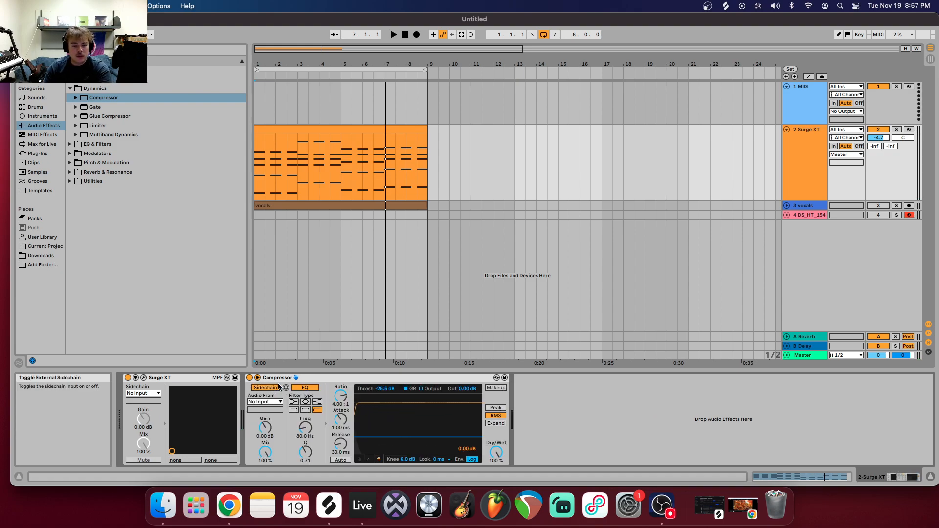
left_click(279, 403)
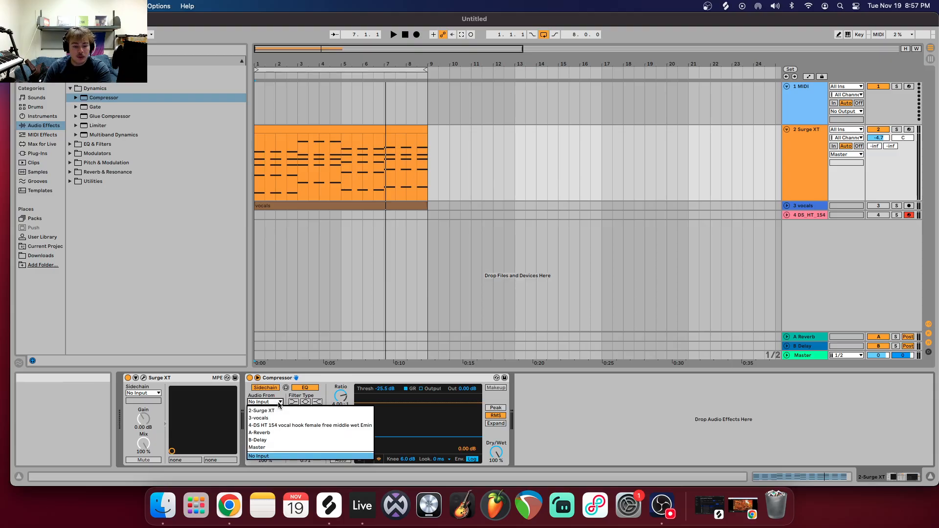
left_click(279, 403)
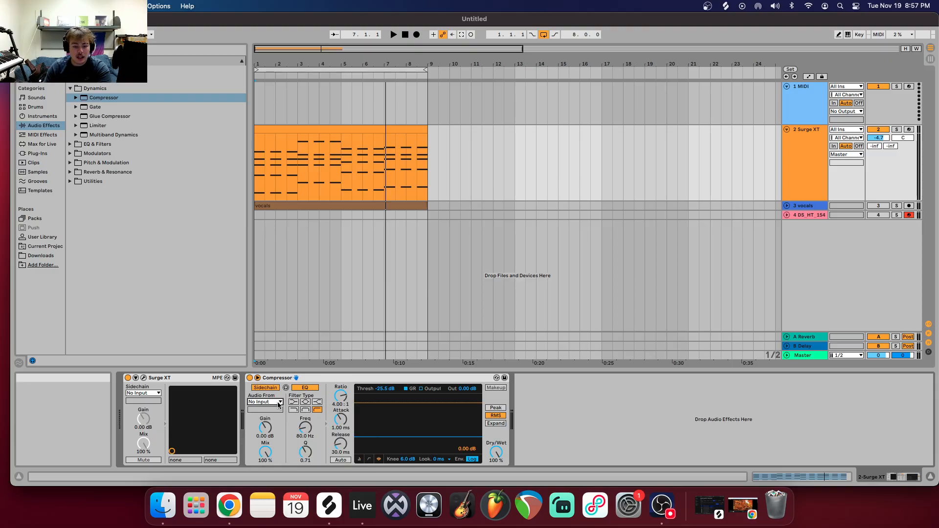
Replace the Compressor on the Surge XT track with the Gate audio effect.
right_click(412, 381)
left_click(439, 432)
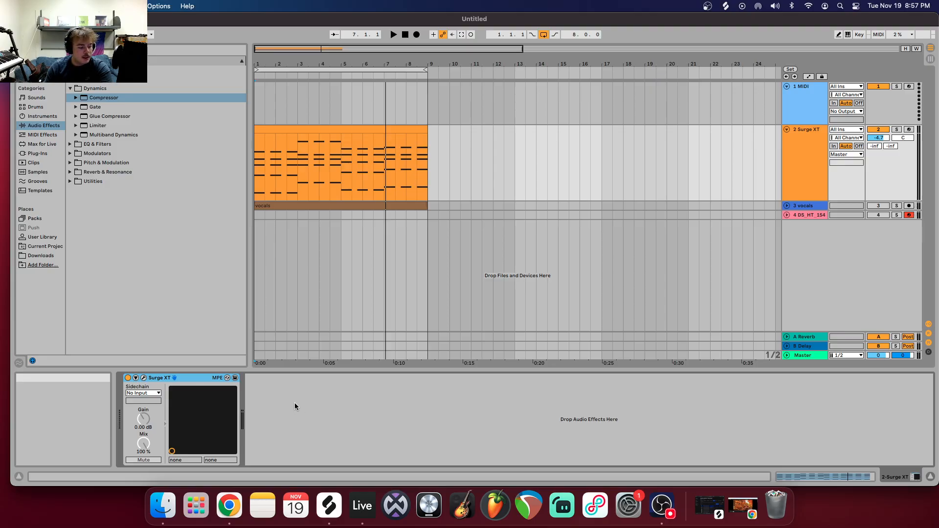
left_click(109, 117)
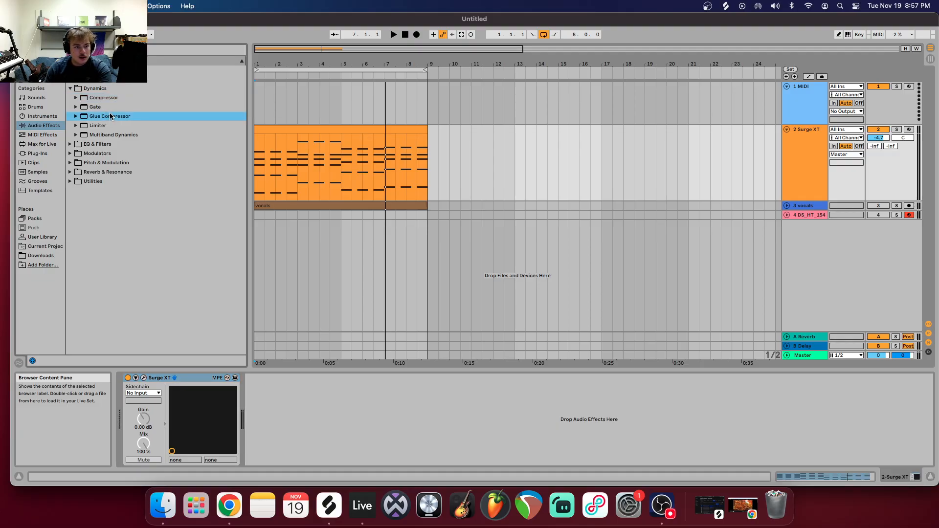
double_click(108, 109)
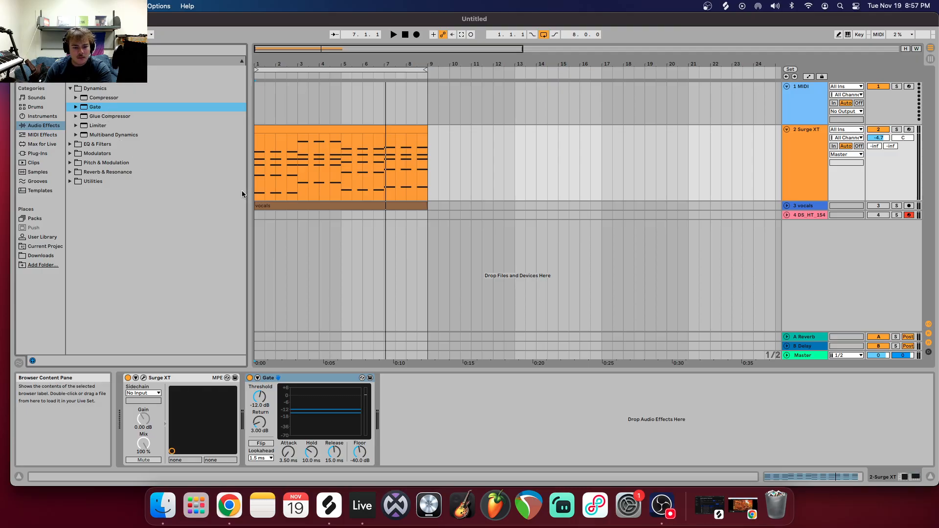
Play the loop and set the Gate's Threshold to -21.9 dB and Return to 0.00 dB, then stop playback.
left_click(395, 34)
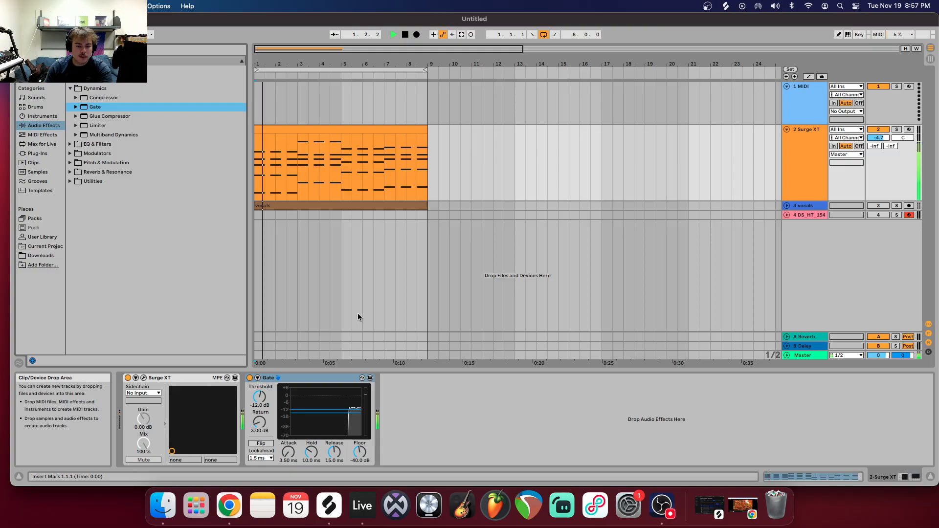
left_click_drag(321, 411, 320, 420)
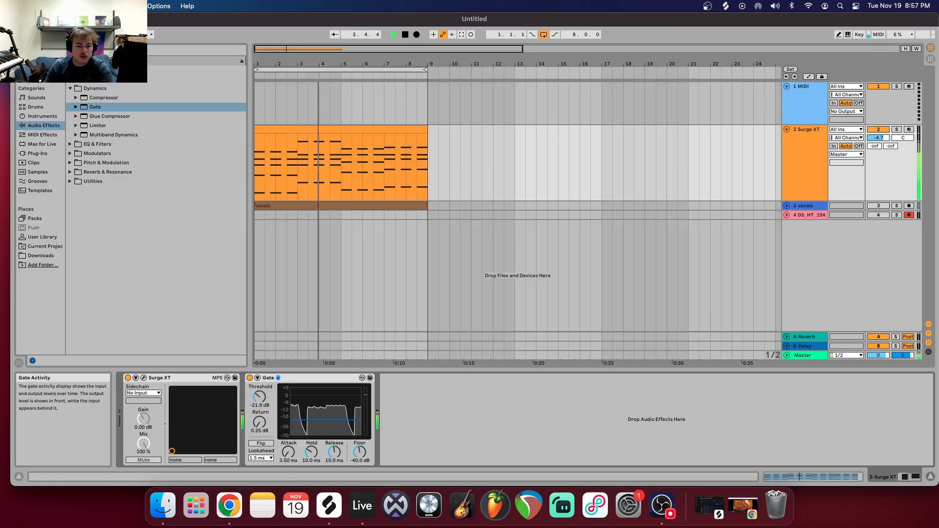
left_click(405, 34)
Replace the Gate on the Surge XT track with the Glue Compressor audio effect.
right_click(316, 378)
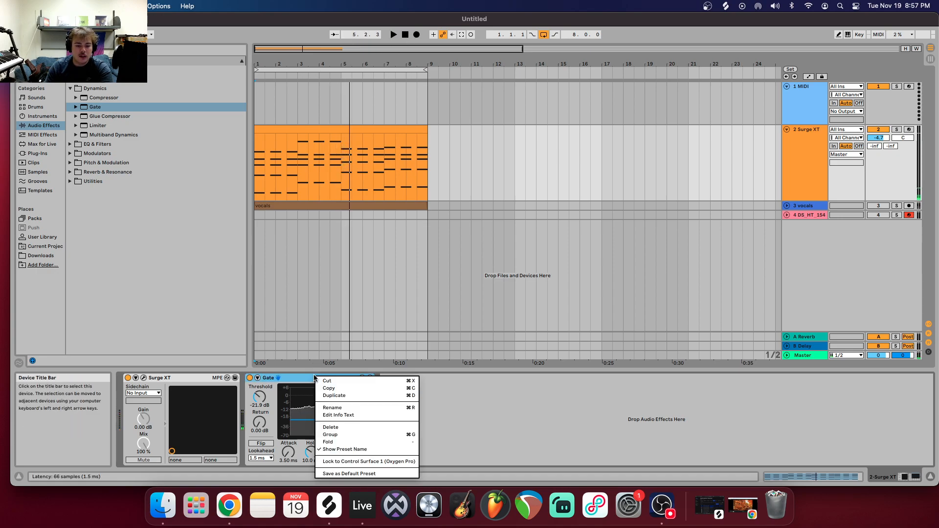
left_click(334, 429)
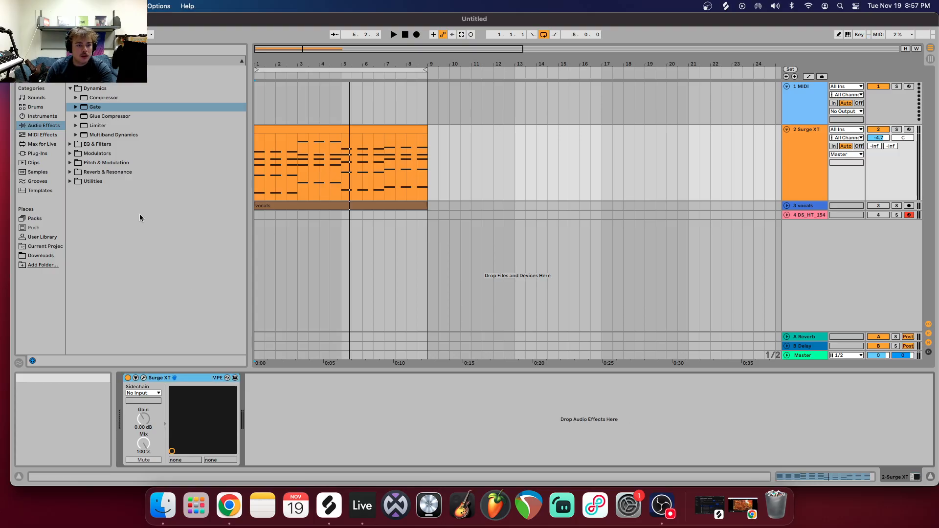
double_click(123, 119)
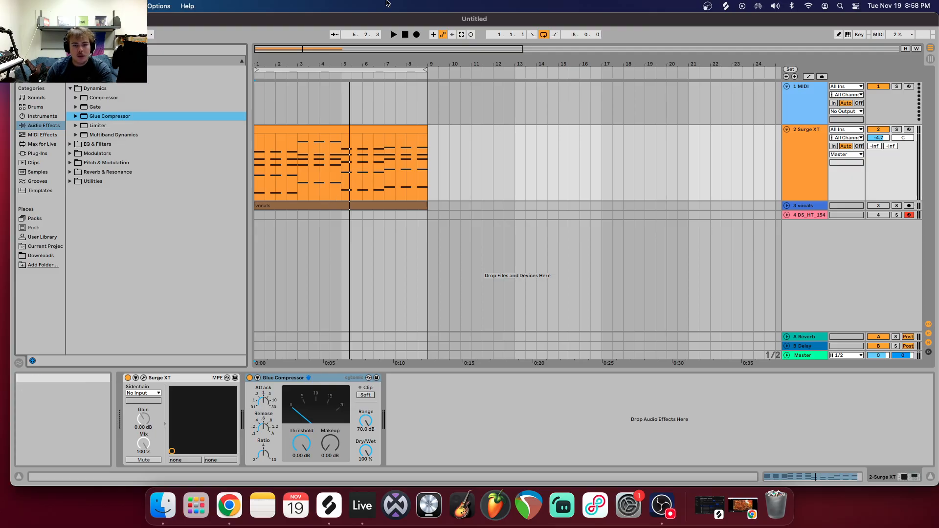
Play the loop and set Glue Compressor's Threshold to -11.4 dB and Makeup to 3.02 dB, then stop playback.
left_click(406, 35)
key("space")
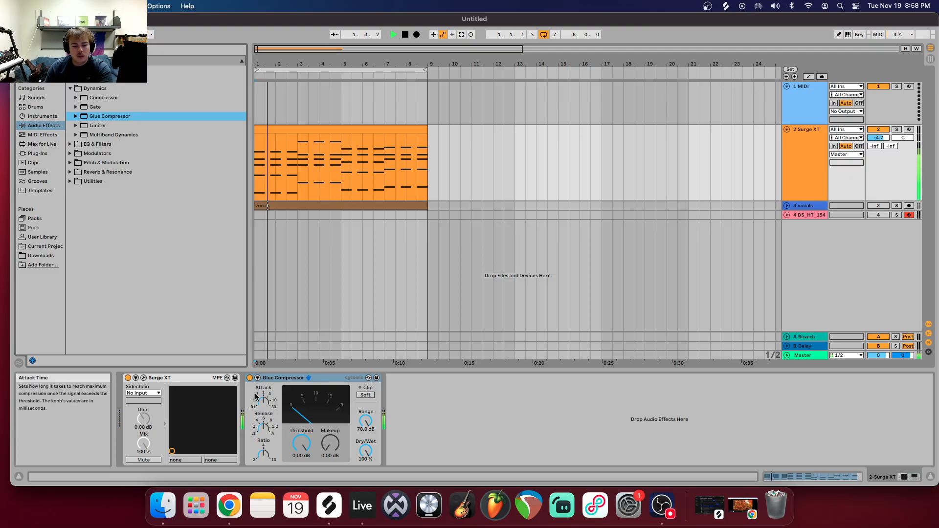
left_click_drag(311, 431, 299, 453)
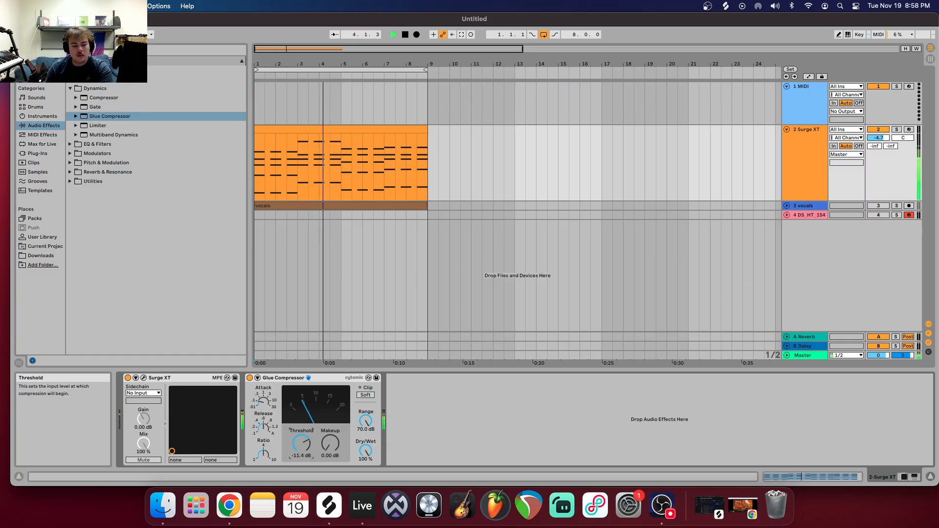
mouse_move(331, 443)
left_mouse_down()
mouse_move(331, 415)
mouse_move(330, 437)
left_mouse_up()
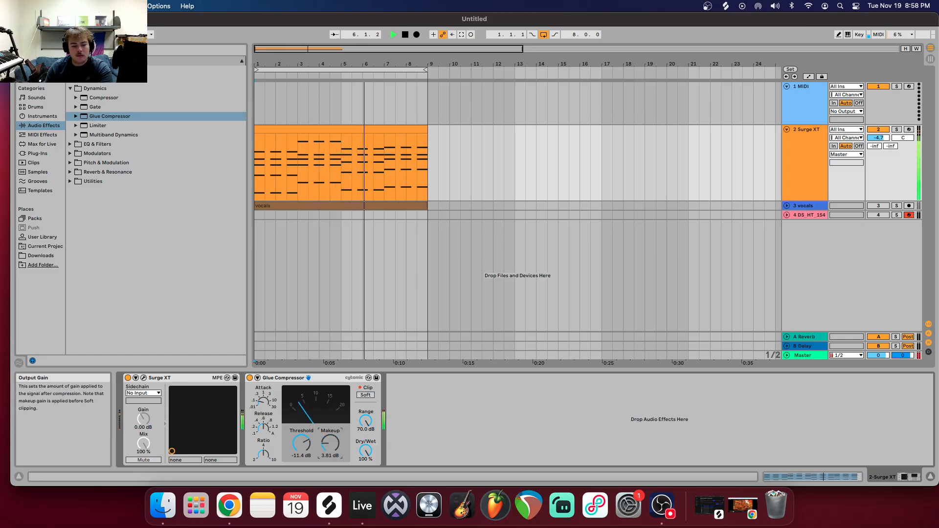
left_click(405, 34)
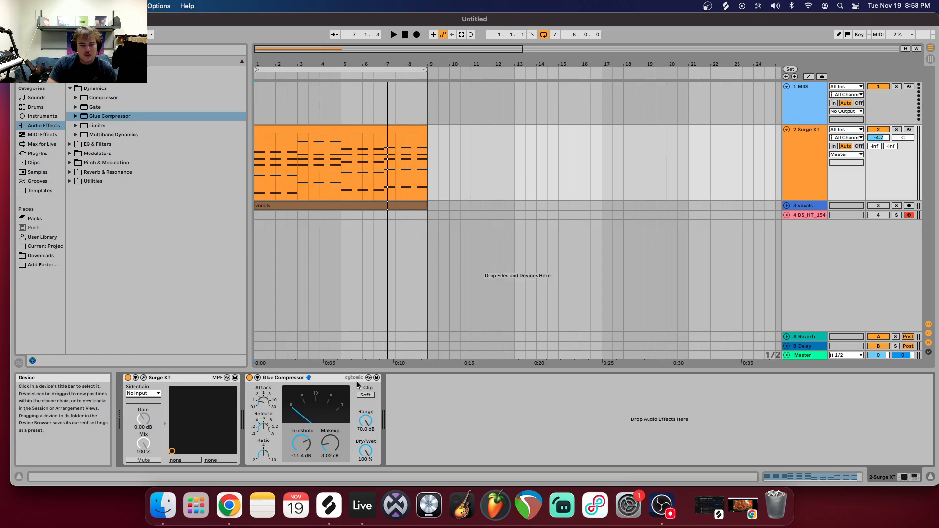
Replace the Glue Compressor on the Surge XT track with the Limiter audio effect.
right_click(332, 381)
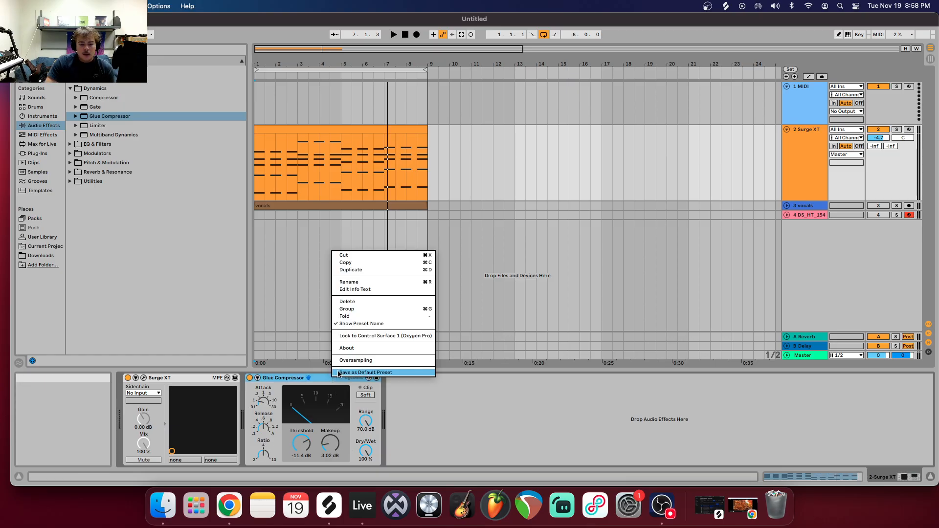
left_click(345, 302)
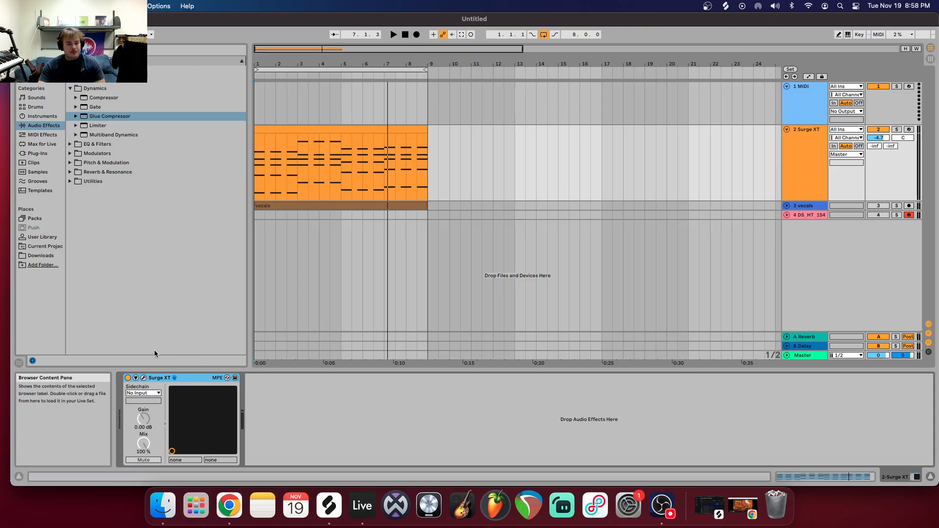
double_click(108, 126)
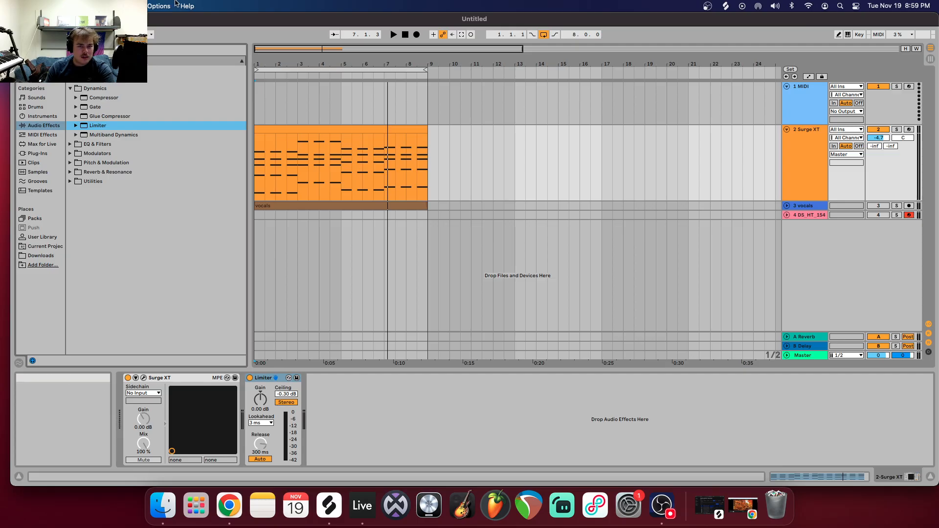
Play the loop and set the Limiter's Ceiling to -4.50 dB and Gain to 6.30 dB, then stop playback.
left_click(393, 34)
left_click(405, 34)
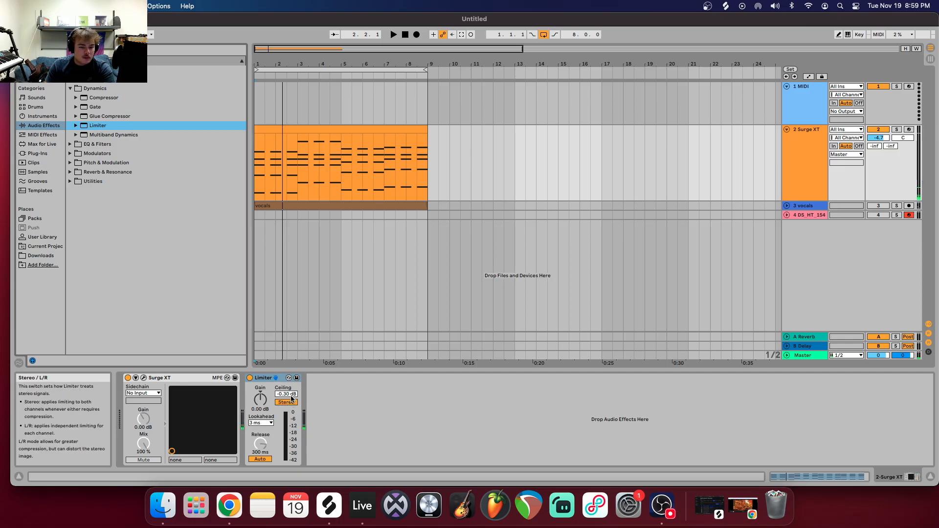
left_click_drag(291, 395, 291, 406)
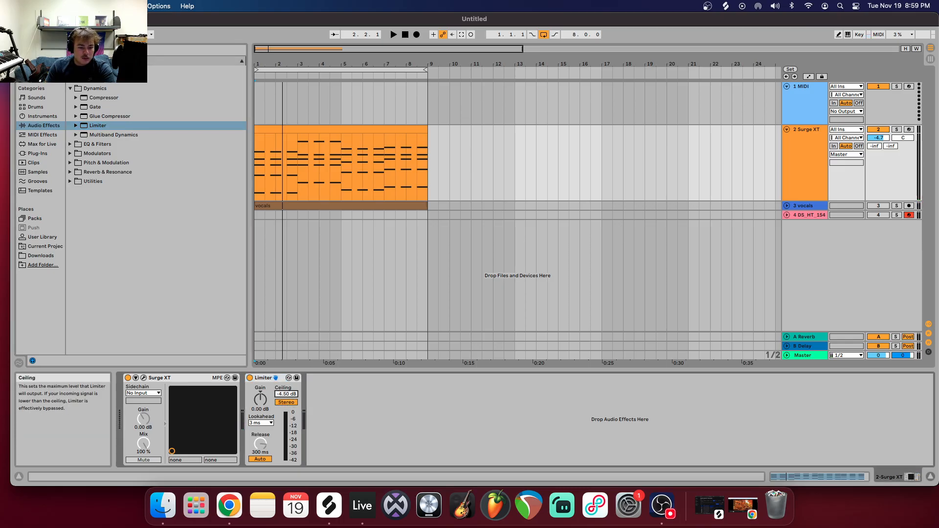
left_click(393, 34)
left_click_drag(260, 398, 260, 381)
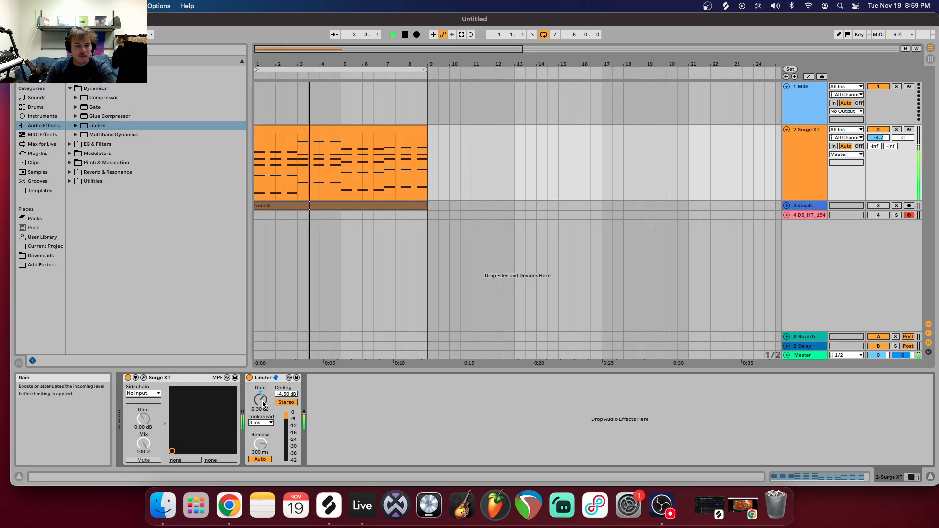
key("space")
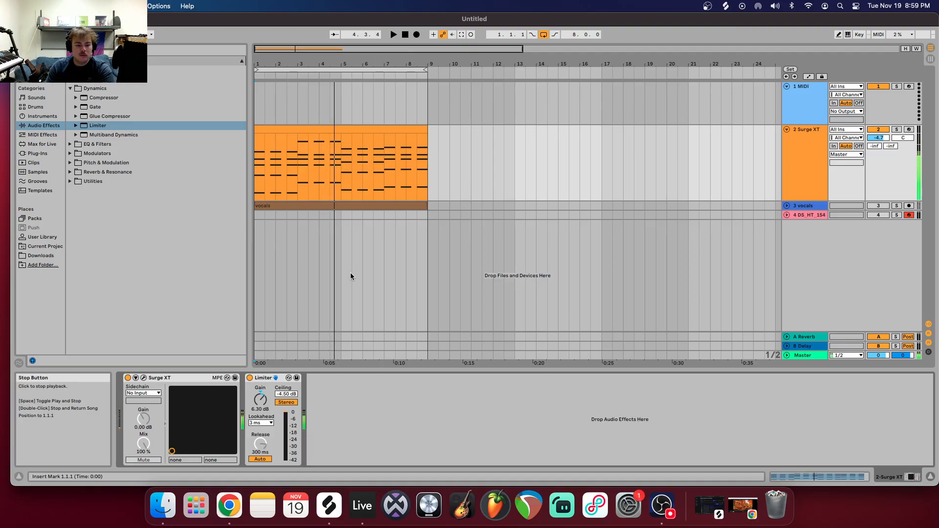
Replace the Limiter on the Surge XT track with the Multiband Dynamics audio effect.
right_click(268, 378)
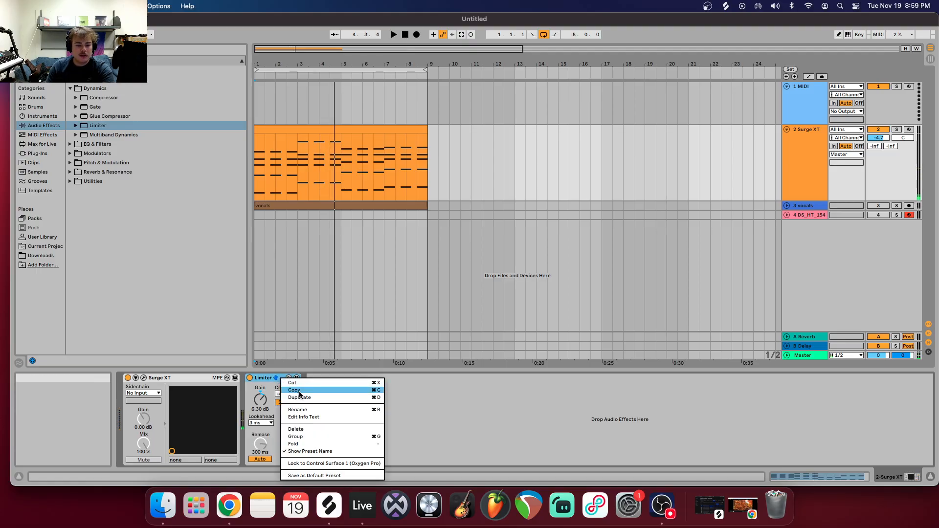
left_click(312, 429)
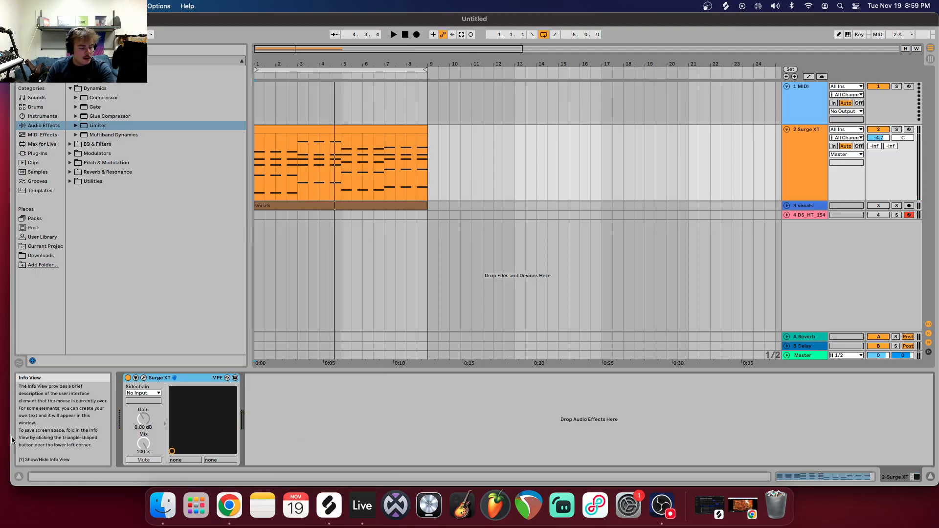
double_click(120, 134)
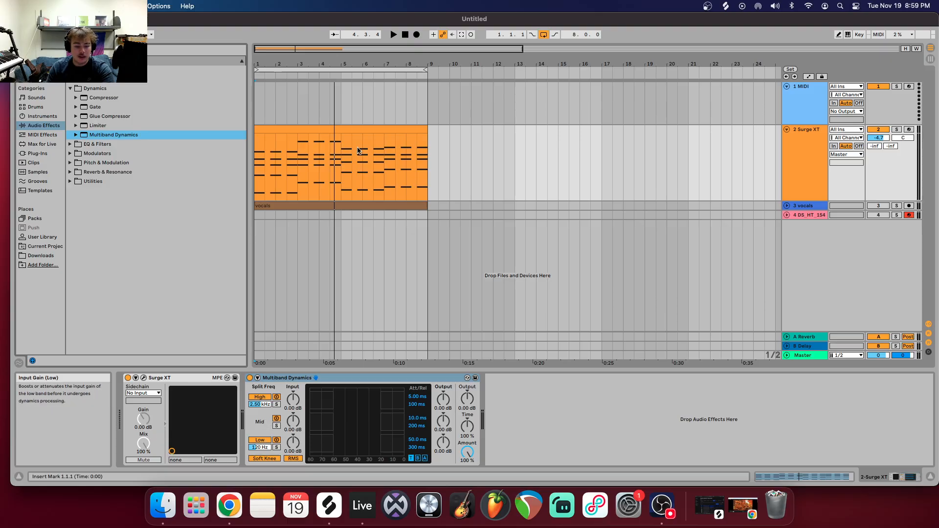
Play the loop, set Multiband Dynamics' High/Mid/Low inputs to 3.50, -6.20, -5.00 dB and outputs to -10.7, -5.62, -8.40 dB, then stop playback.
key("space")
left_click_drag(294, 400, 294, 391)
left_click_drag(444, 399, 443, 388)
left_click_drag(443, 422, 444, 450)
left_click_drag(290, 423, 295, 458)
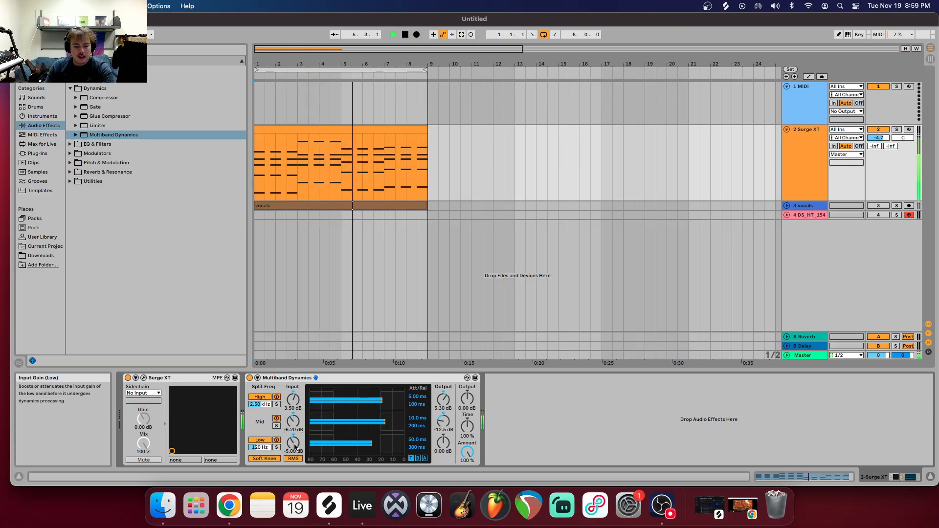
left_click_drag(444, 443, 444, 463)
mouse_move(444, 400)
left_mouse_down()
mouse_move(444, 442)
mouse_move(444, 357)
mouse_move(444, 406)
left_mouse_up()
left_click(404, 35)
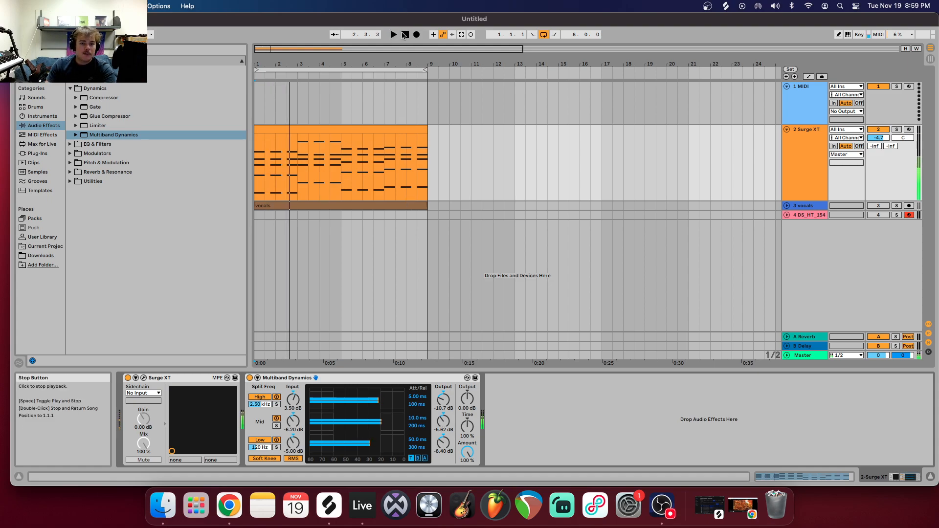
Replace Multiband Dynamics on the Surge XT track with the Auto Filter from the EQ & Filters category.
right_click(327, 380)
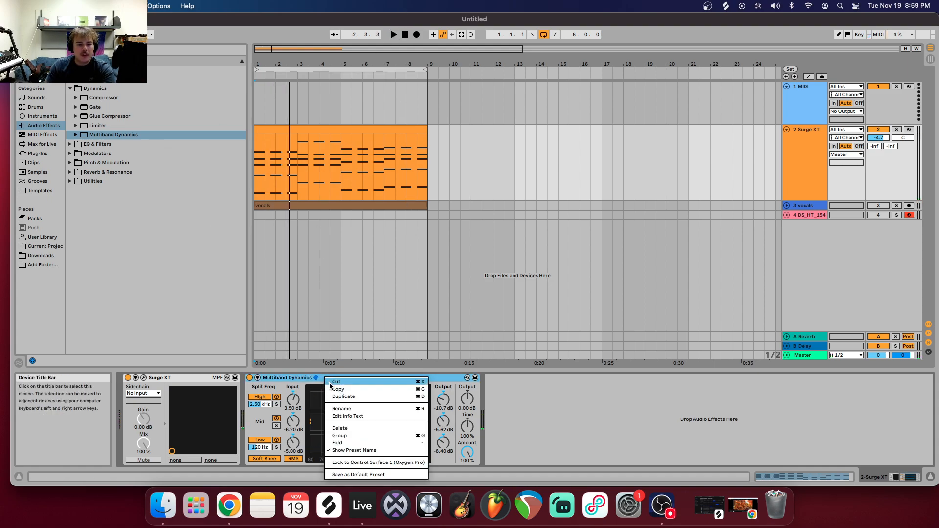
left_click(364, 429)
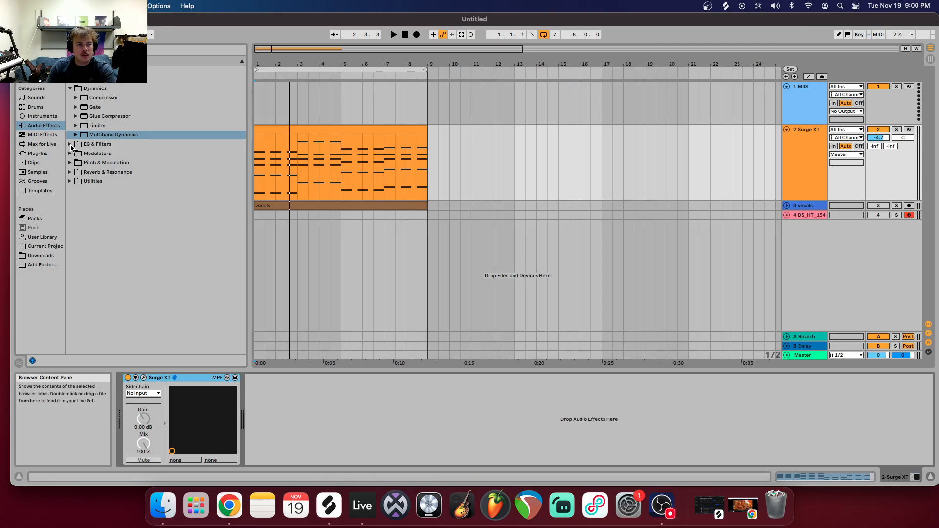
left_click(71, 88)
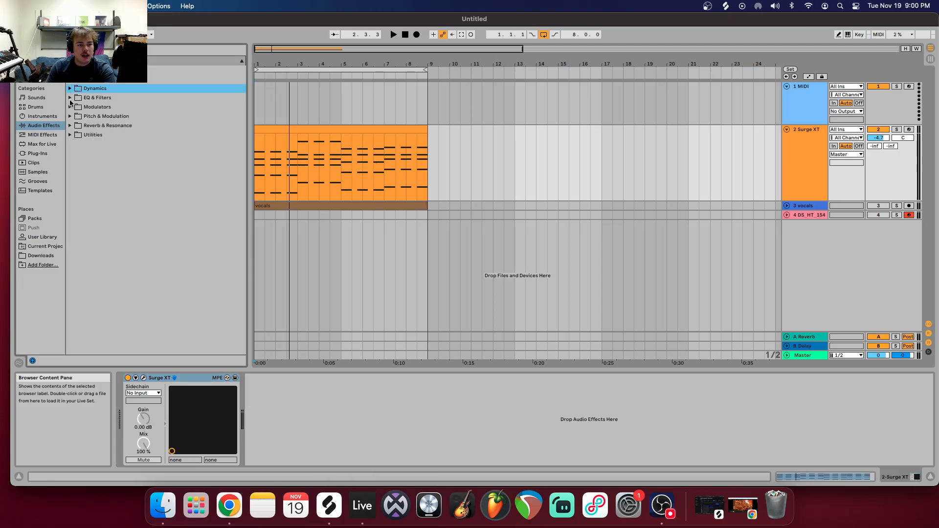
left_click(70, 98)
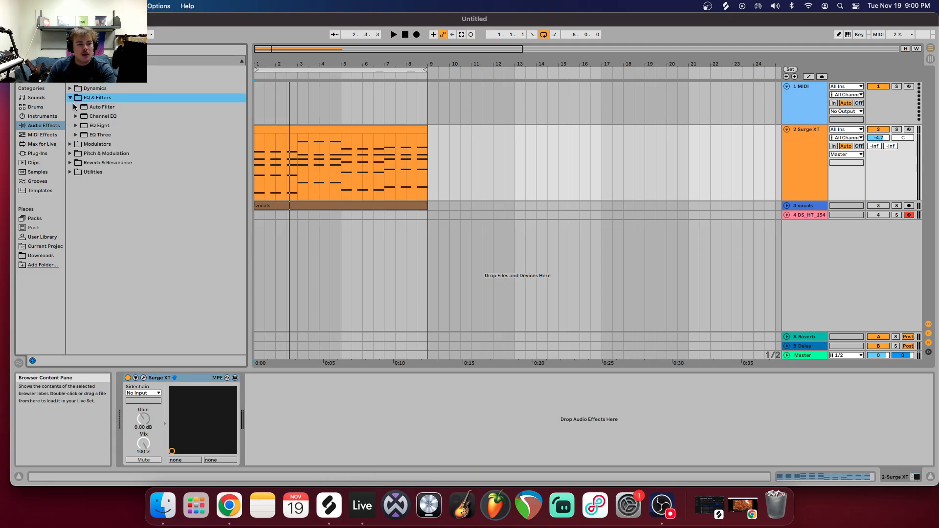
double_click(105, 107)
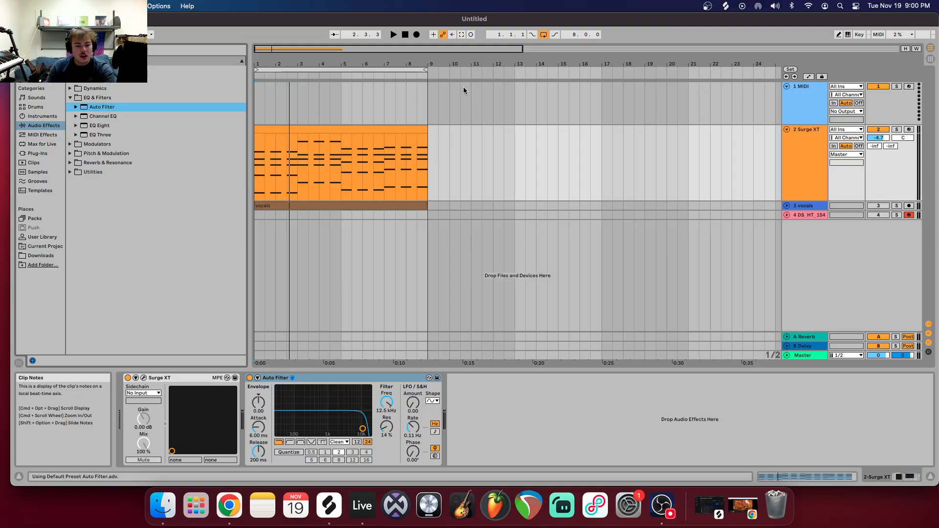
Play the loop and set the Auto Filter to bandpass with Freq 461 Hz and Res 27 %, then stop playback.
left_click(395, 35)
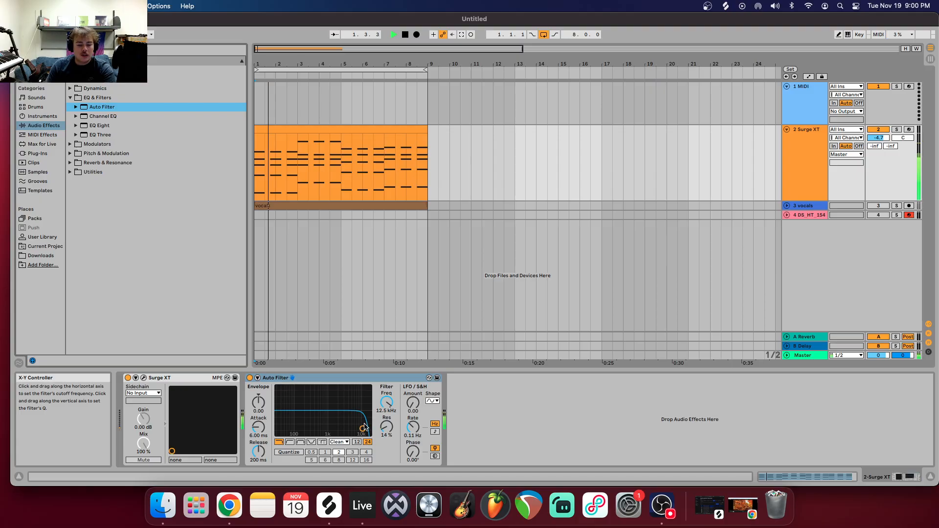
left_click_drag(362, 429, 317, 424)
left_click(290, 442)
left_click(300, 442)
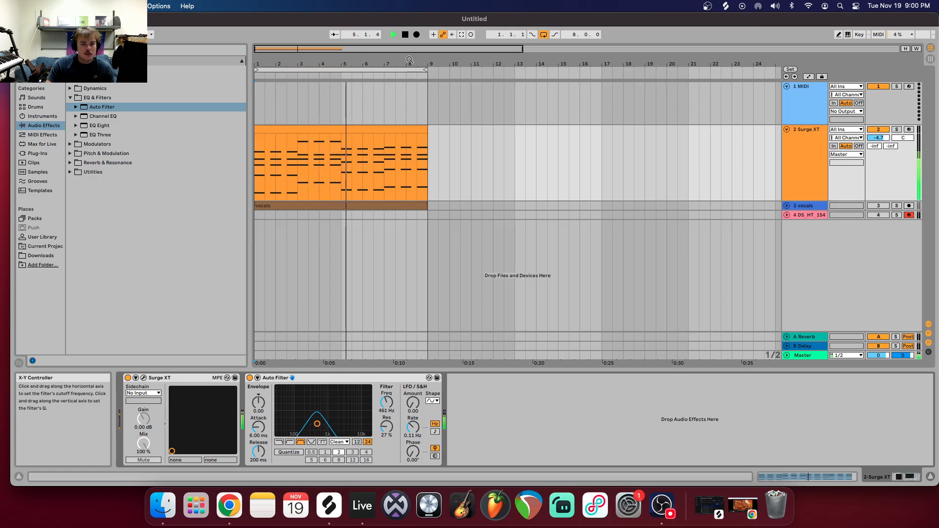
left_click(408, 34)
Replace the Auto Filter on the Surge XT track with the Channel EQ audio effect.
right_click(340, 379)
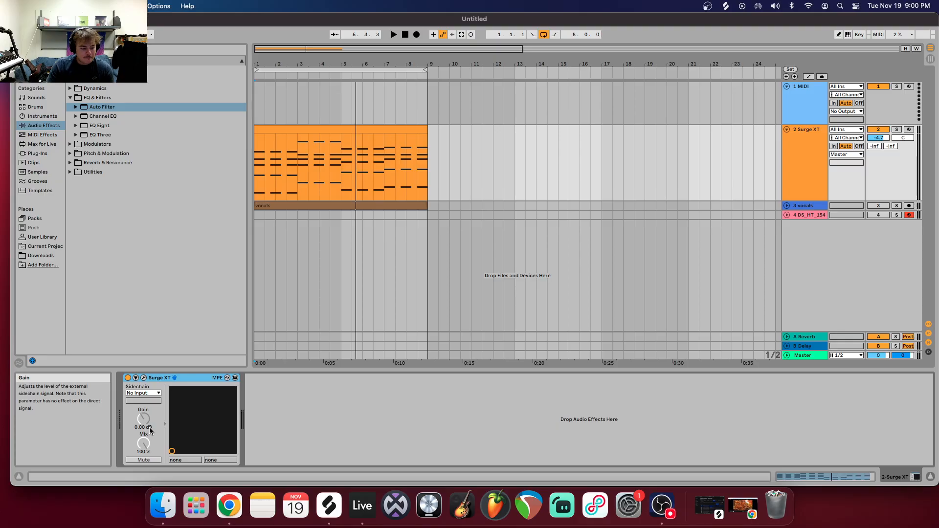
double_click(97, 119)
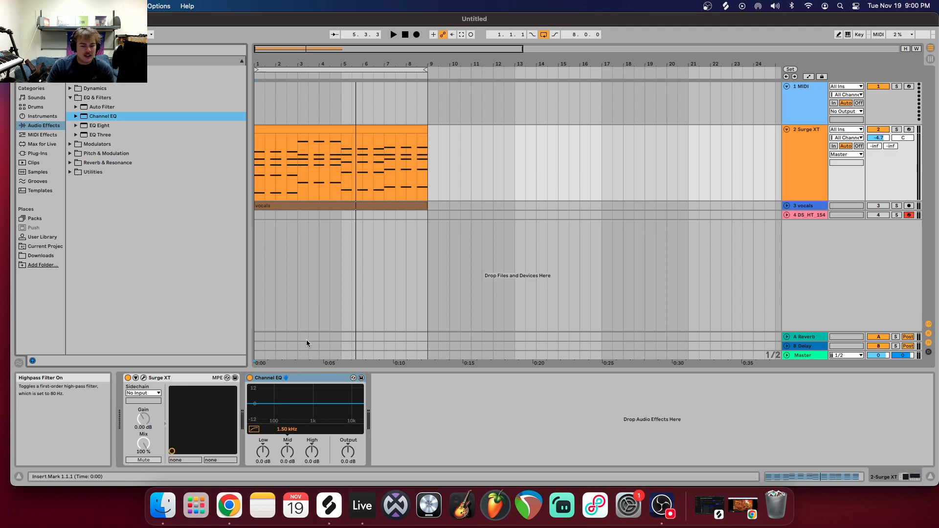
Play the loop, set Channel EQ's Low to -1.6 dB and Mid to -12 dB, raise its High gain, then stop playback.
key("space")
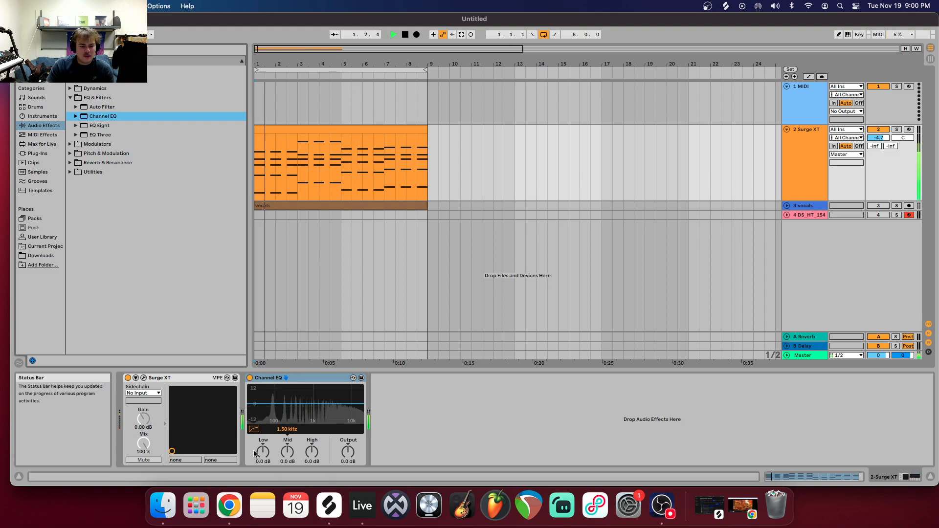
left_click_drag(263, 452, 288, 488)
left_click_drag(312, 452, 311, 419)
left_click(405, 35)
Replace the Channel EQ on the Surge XT track with the EQ Eight audio effect.
right_click(304, 380)
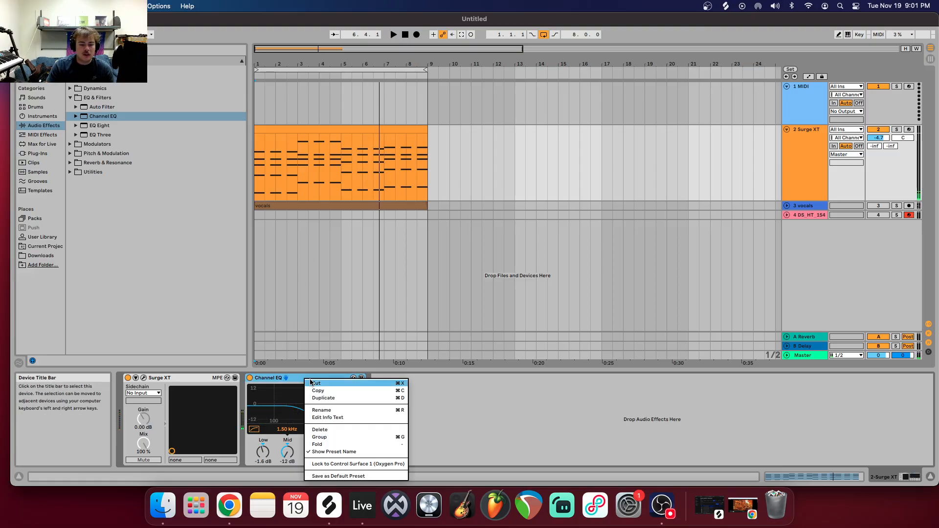
left_click(324, 430)
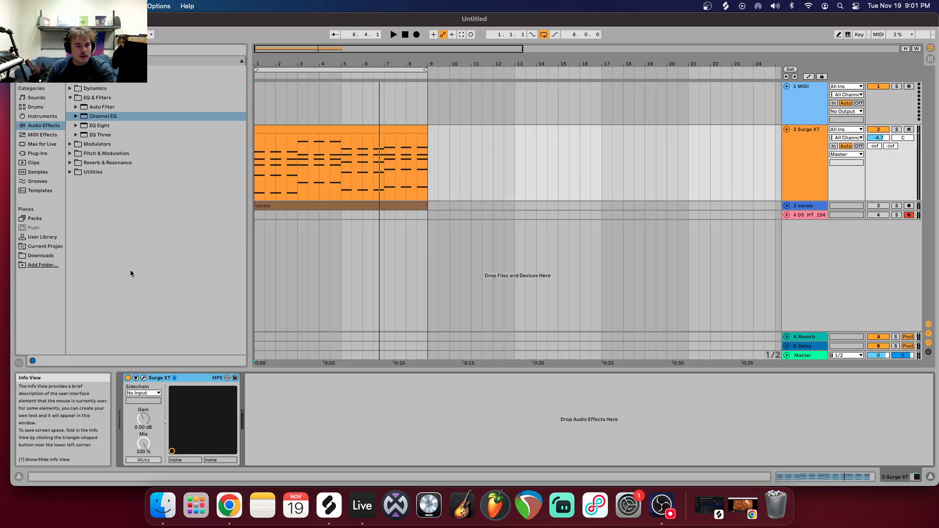
double_click(96, 125)
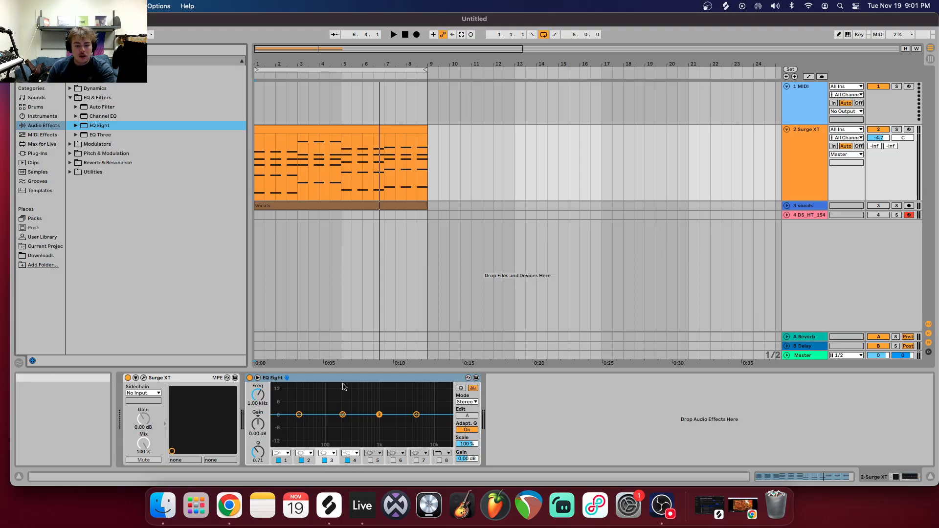
Expand EQ Eight's frequency display to inspect its bands, then fold it back to the compact view.
left_click(260, 379)
left_click(258, 378)
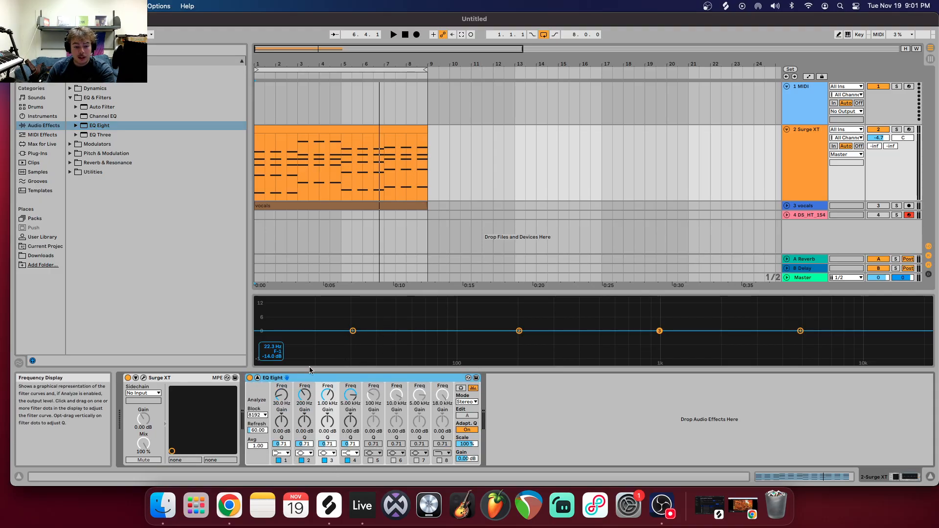
left_click(258, 378)
Replace the EQ Eight on the Surge XT track with the EQ Three audio effect.
right_click(314, 380)
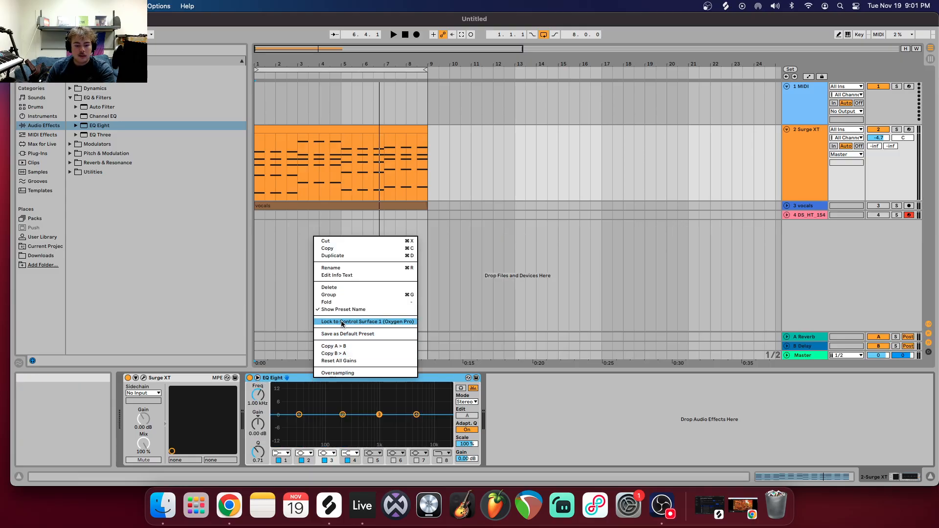
left_click(339, 287)
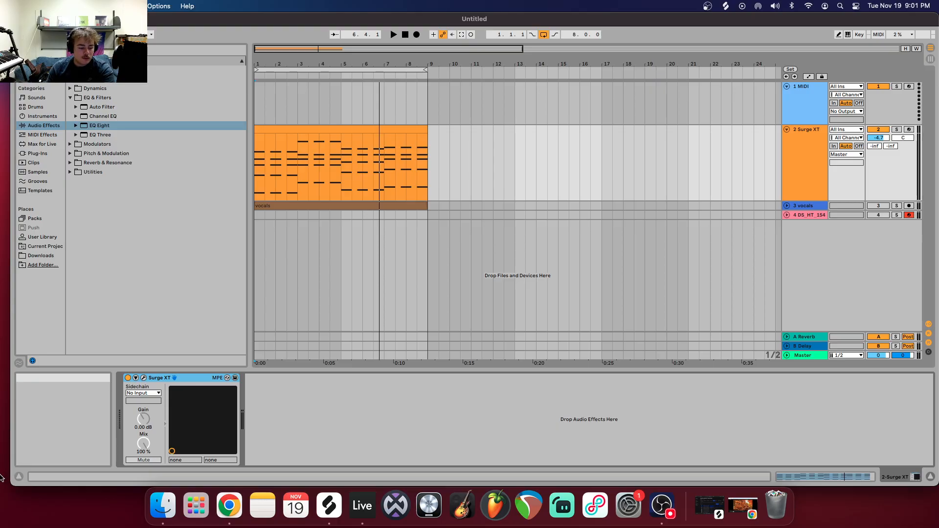
double_click(128, 134)
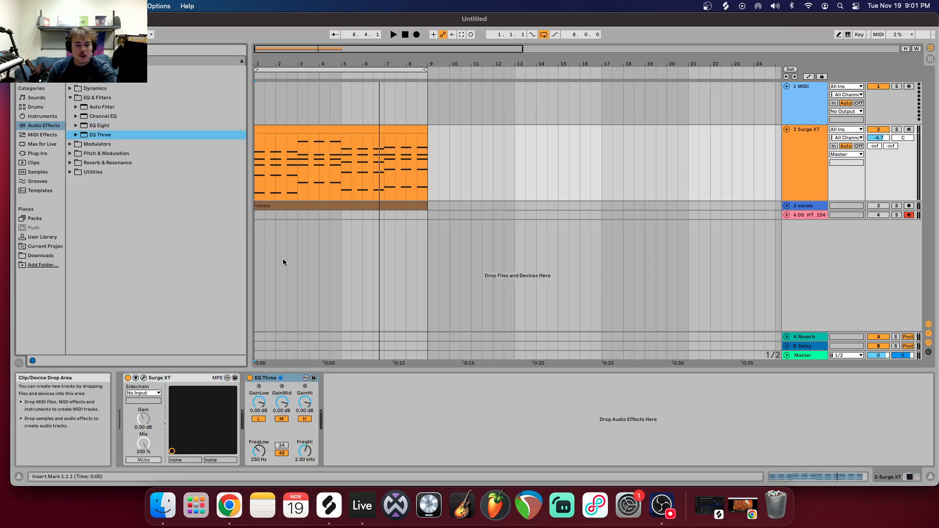
Delete EQ Three from the Surge XT track and collapse the EQ & Filters category.
right_click(286, 380)
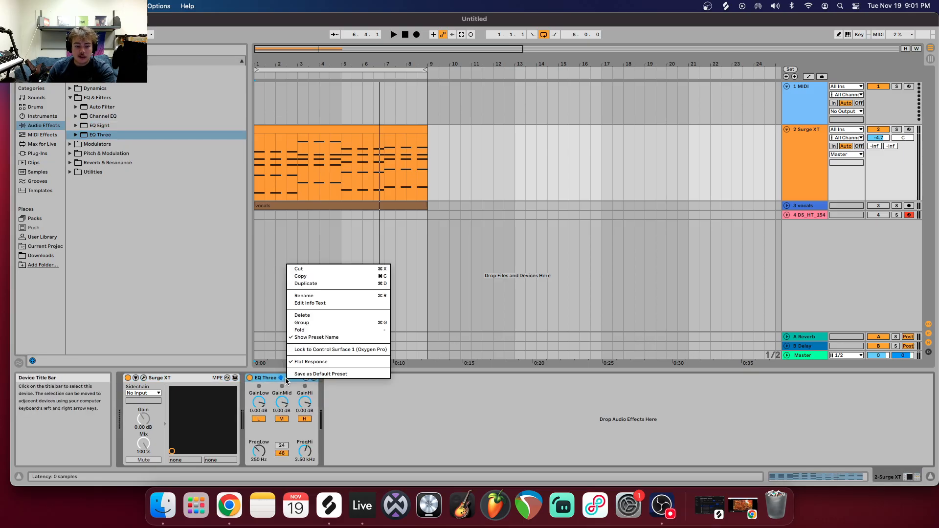
left_click(302, 315)
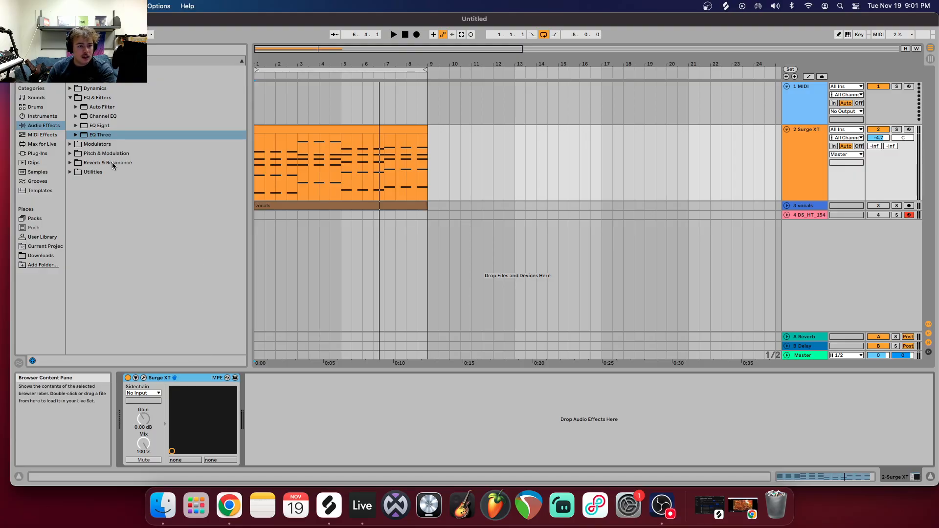
left_click(70, 98)
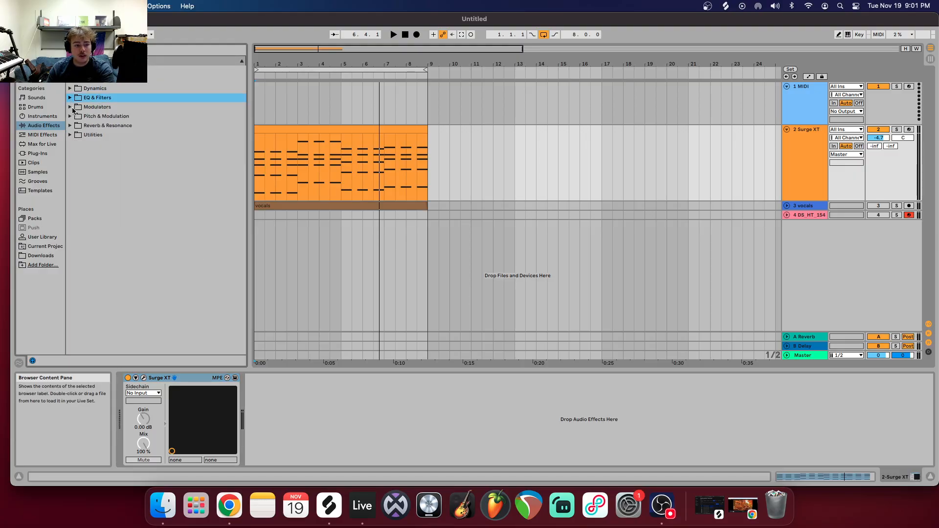
Look over the Modulators effects, collapse that category and expand Pitch & Modulation.
left_click(70, 107)
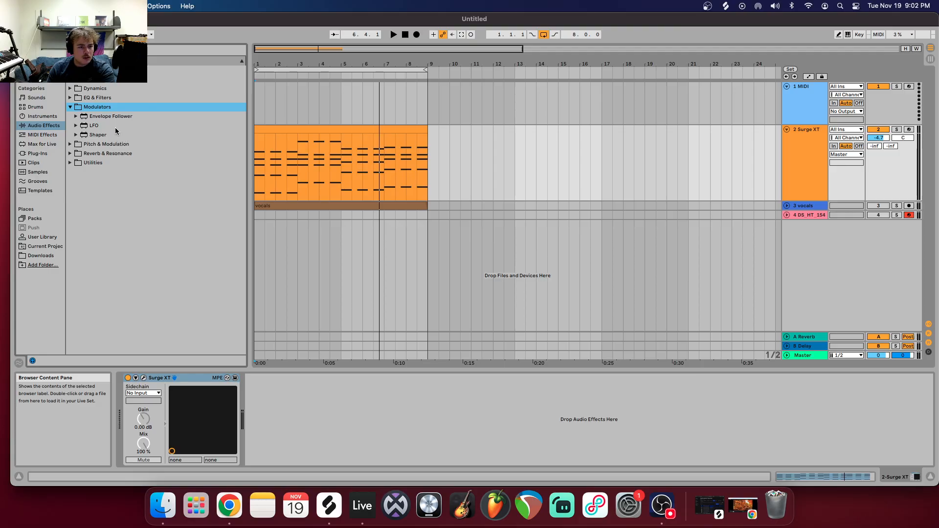
left_click(71, 108)
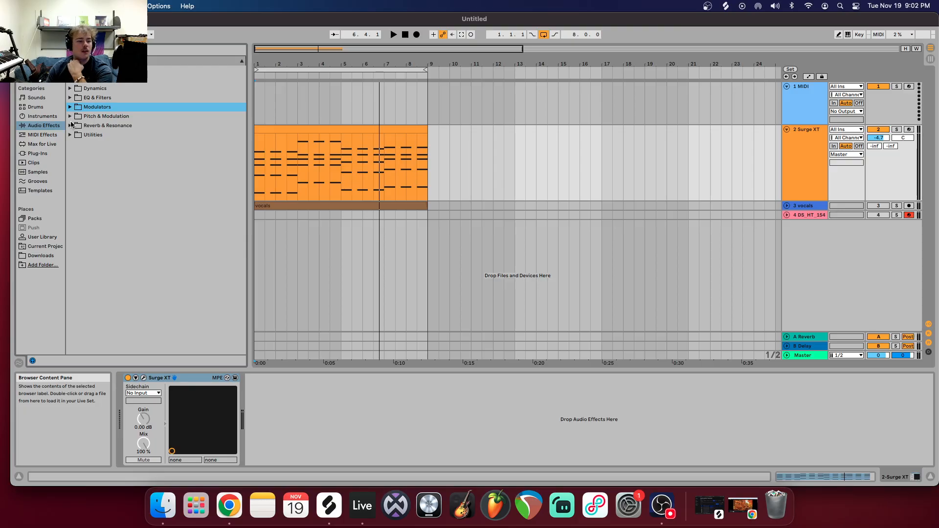
left_click(70, 118)
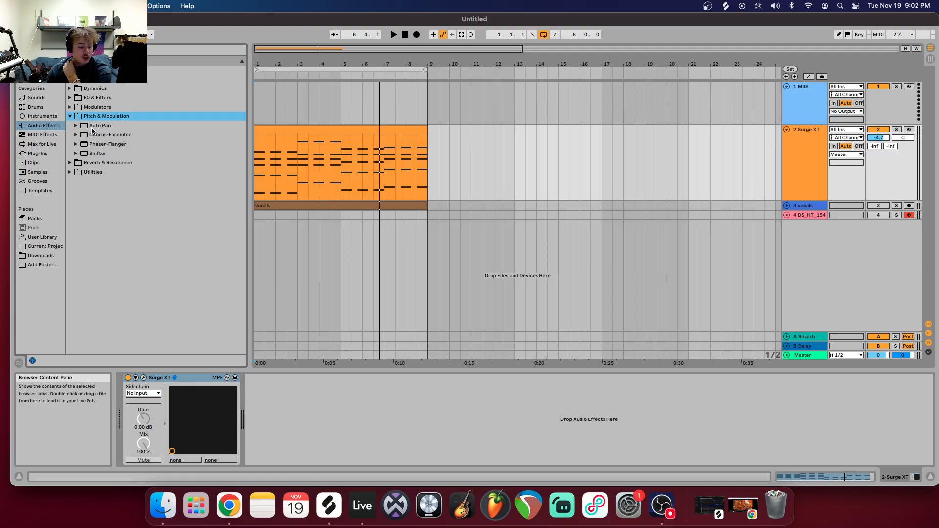
Add Auto Pan to the Surge XT track and audition it during playback with Amount at 100 % and Rate at 4.60 Hz.
key("Down")
key("Return")
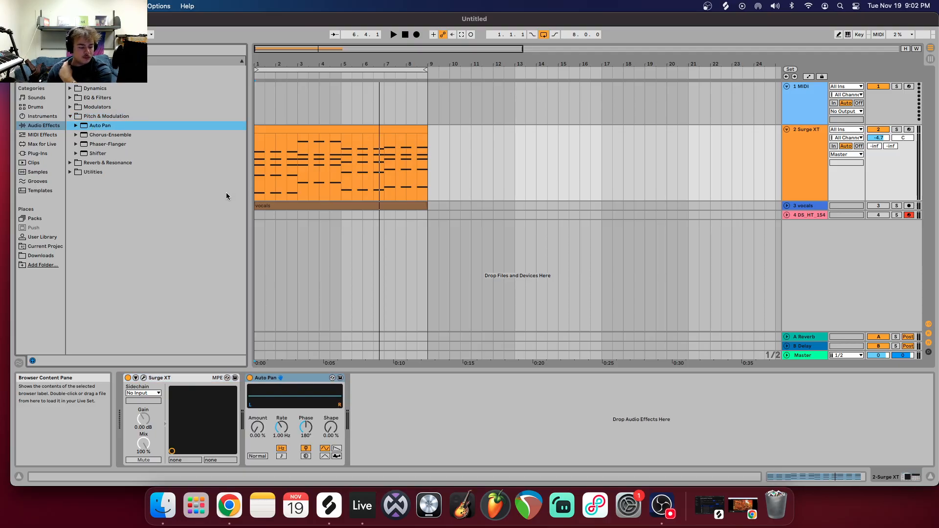
left_click(395, 34)
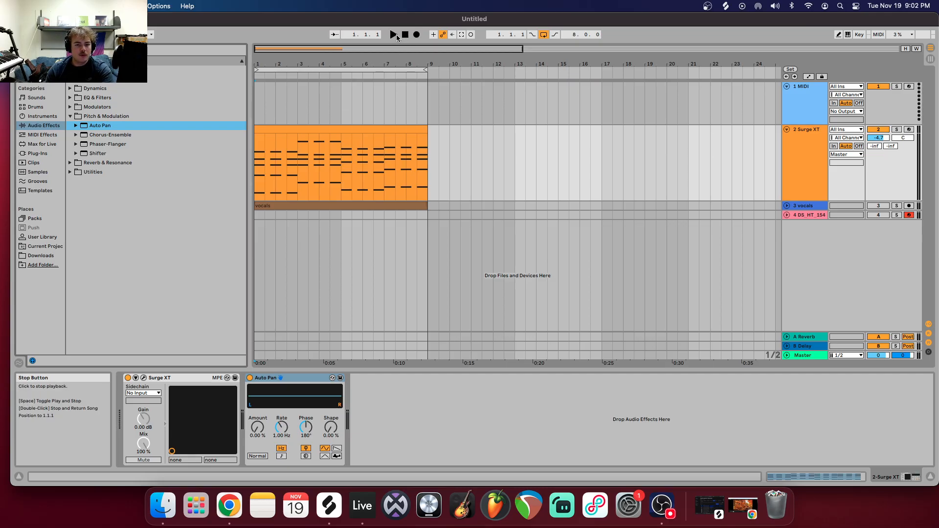
left_click_drag(257, 427, 257, 337)
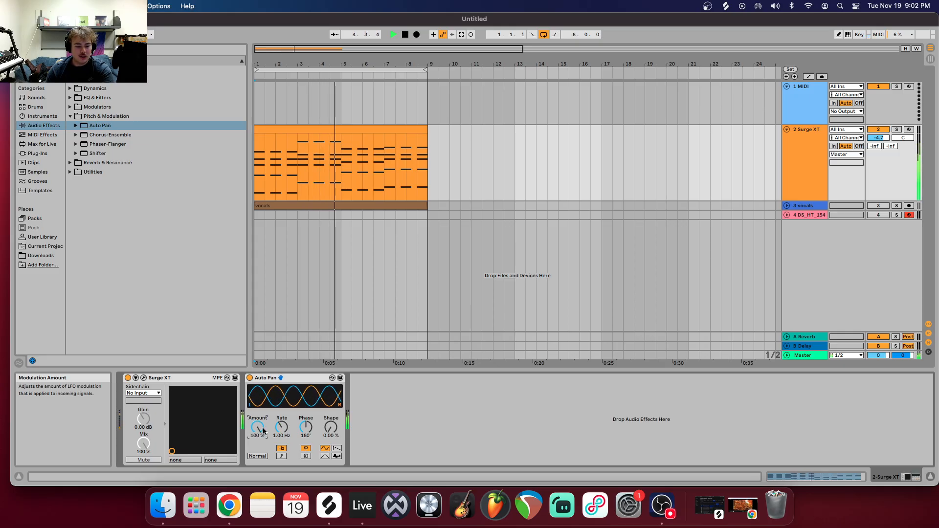
left_click_drag(282, 427, 282, 406)
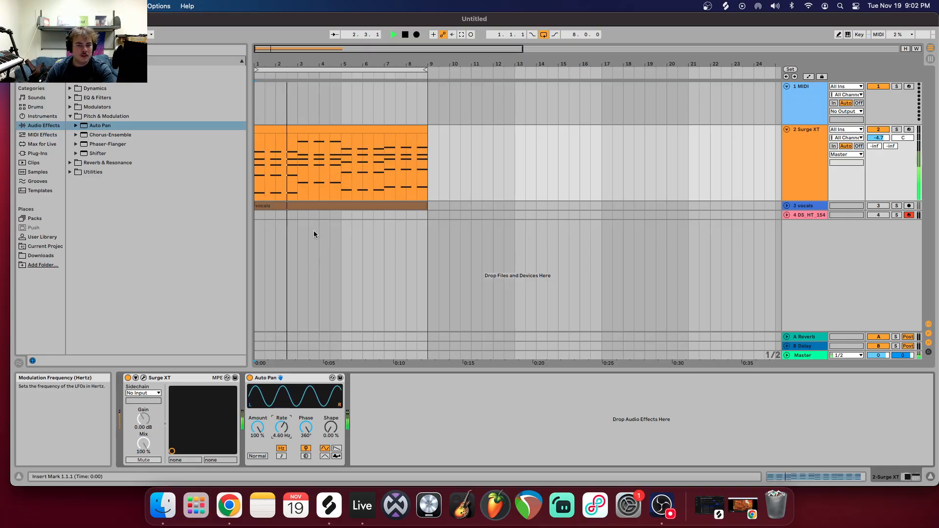
left_click(405, 35)
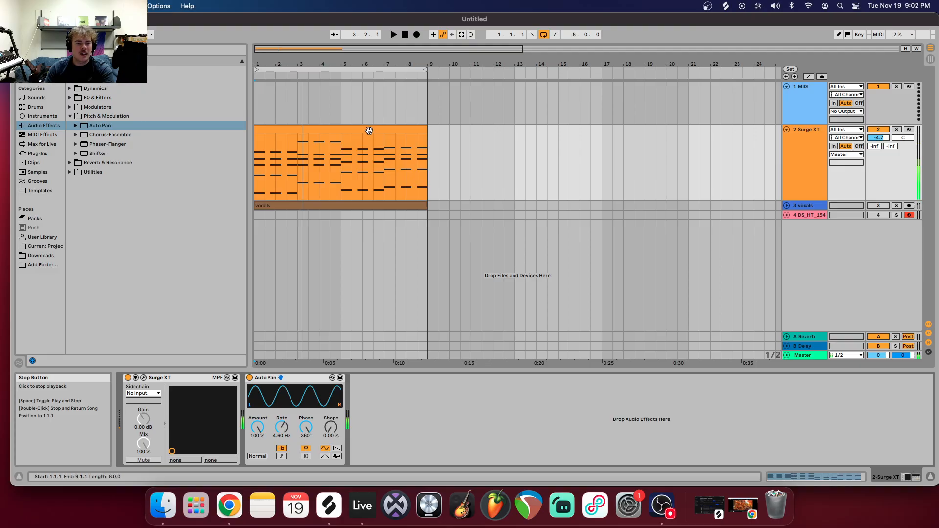
Replace Auto Pan on the Surge XT track with the Chorus-Ensemble effect.
right_click(275, 378)
left_click(301, 429)
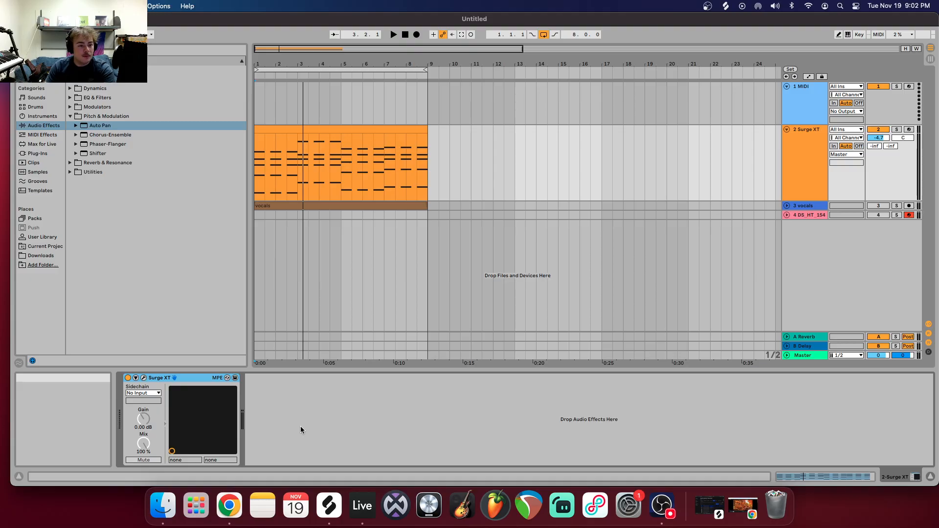
left_click_drag(105, 135, 322, 410)
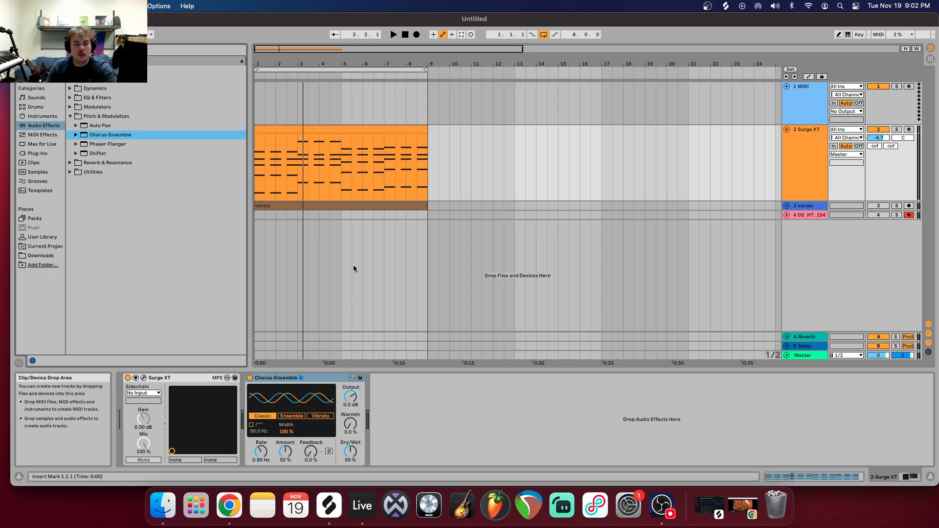
Play the arrangement from the start and audition Chorus-Ensemble in Classic, Ensemble and Vibrato modes.
left_click(405, 34)
left_click(394, 34)
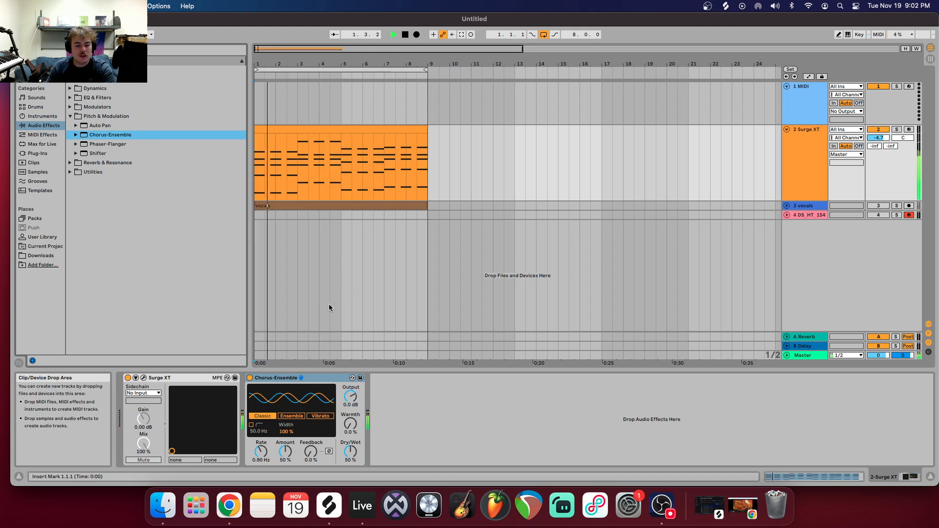
left_click(292, 416)
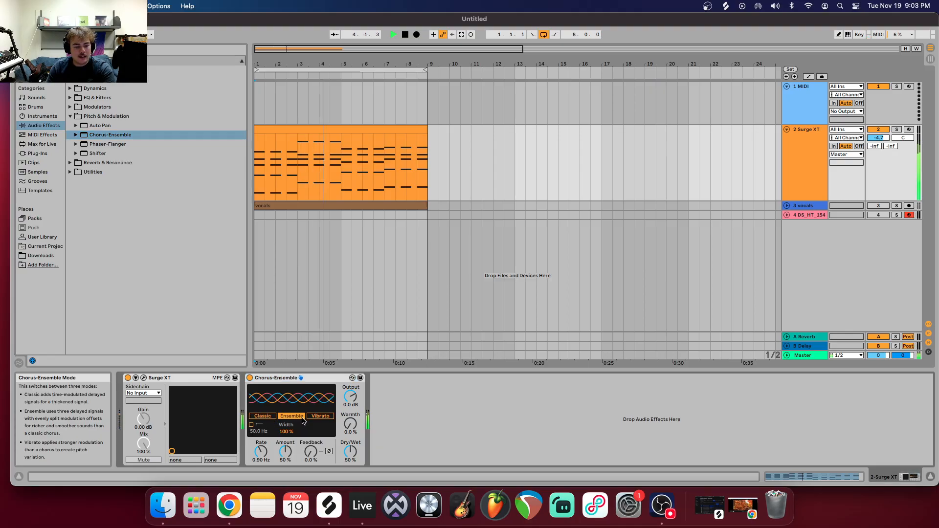
left_click(321, 416)
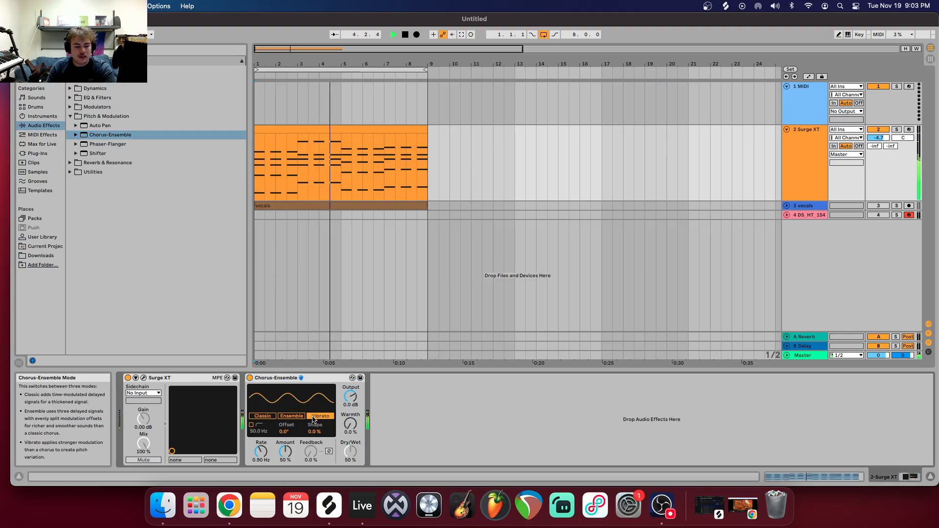
left_click(405, 35)
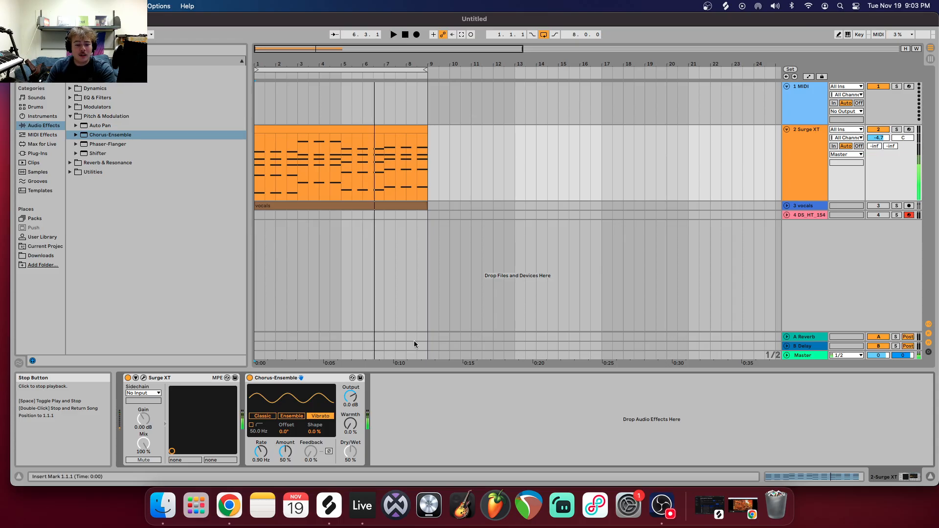
Replace Chorus-Ensemble on the Surge XT track with the Phaser-Flanger effect.
right_click(316, 380)
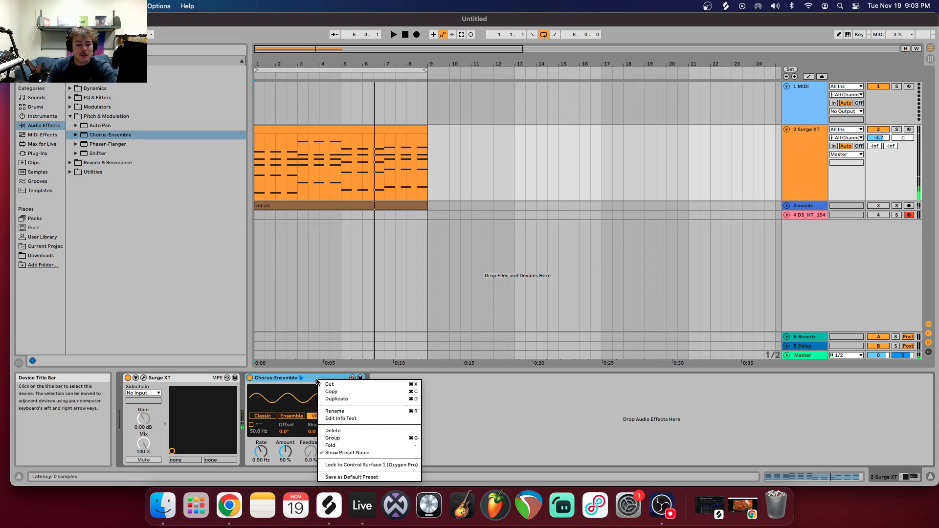
left_click(348, 431)
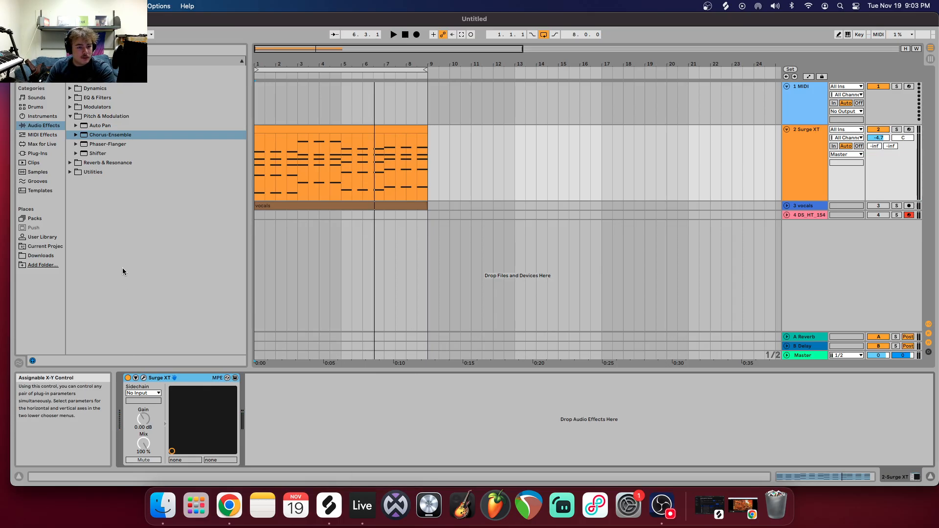
double_click(127, 143)
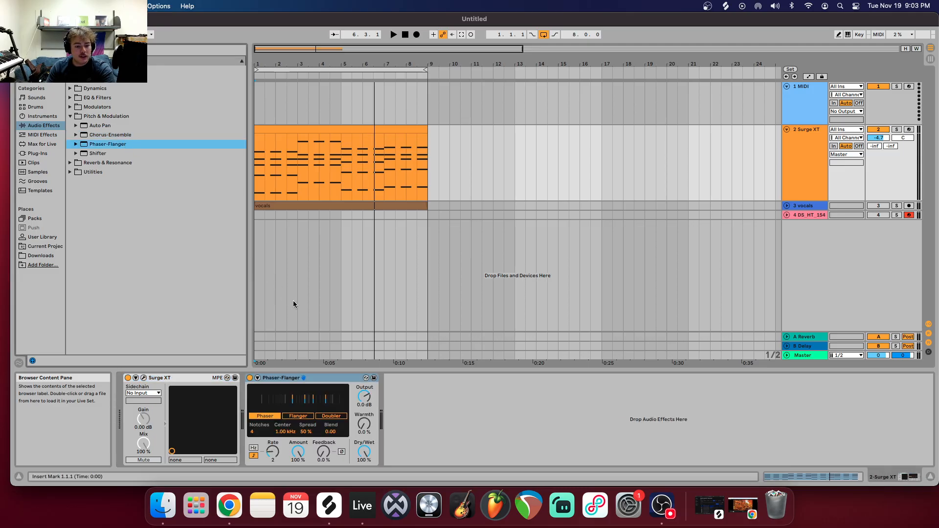
Audition Phaser-Flanger in Flanger and Doubler modes during playback, with Rate at 1/6, Amount at 53 % and Feedback at 36 %.
left_click(393, 34)
left_click_drag(272, 452, 298, 485)
left_click(298, 415)
left_click_drag(323, 456, 323, 438)
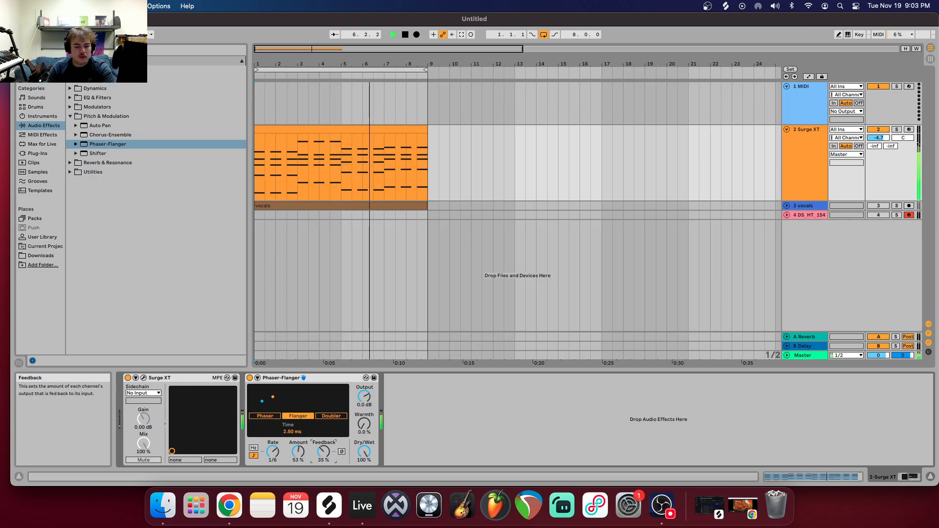
left_click(333, 418)
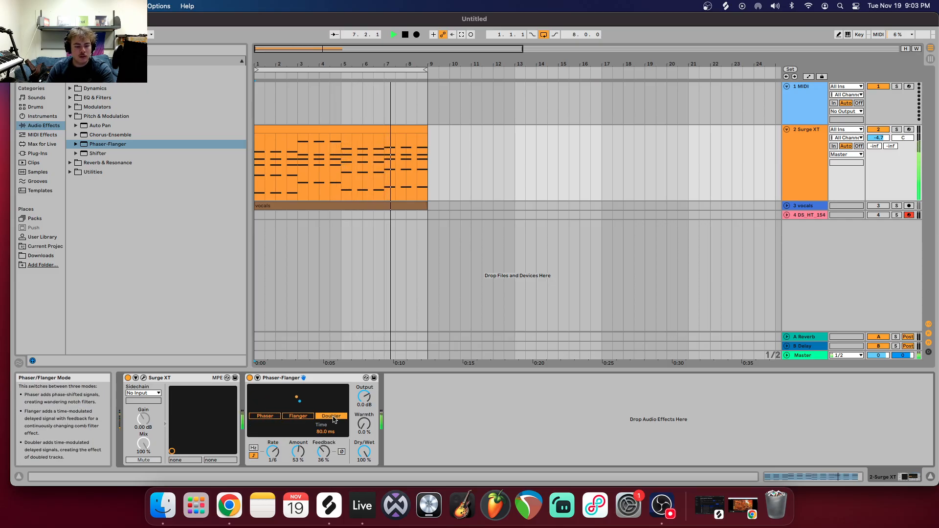
left_click(405, 35)
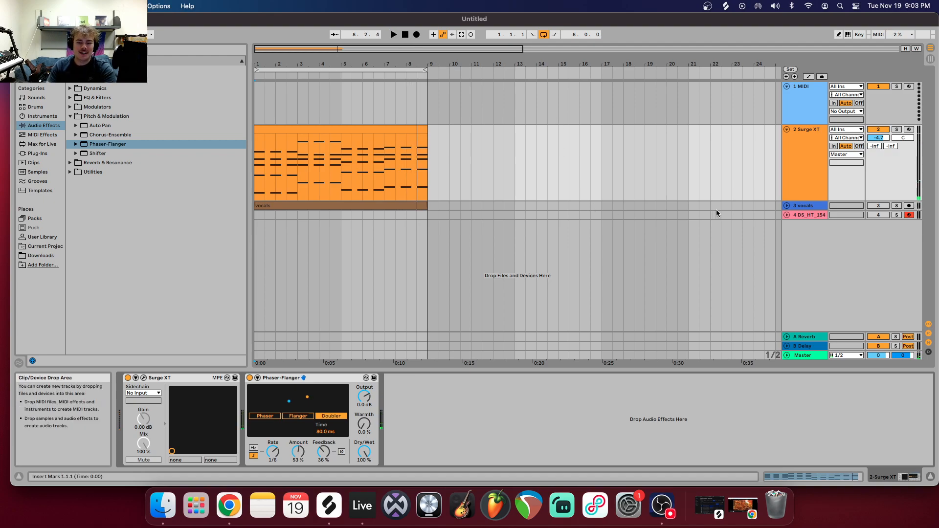
Replace Phaser-Flanger on the Surge XT track with the Shifter effect.
right_click(297, 376)
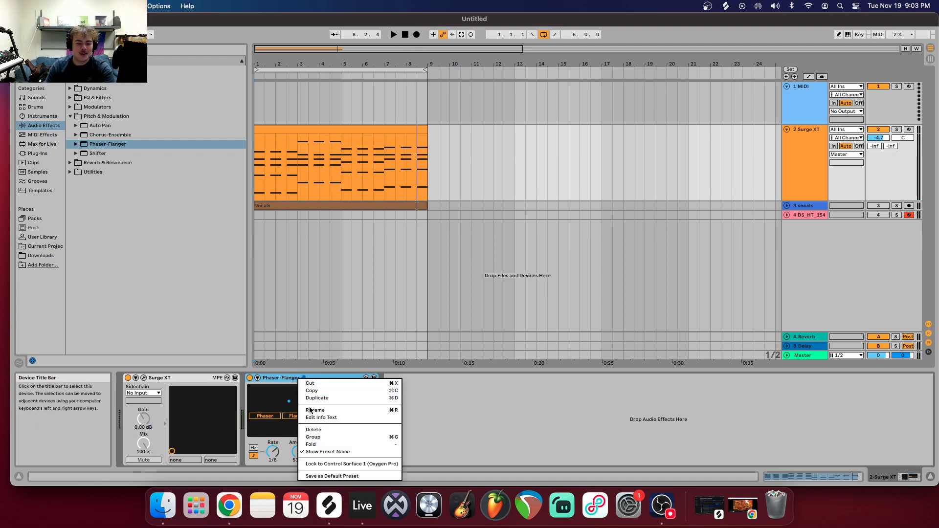
left_click(313, 429)
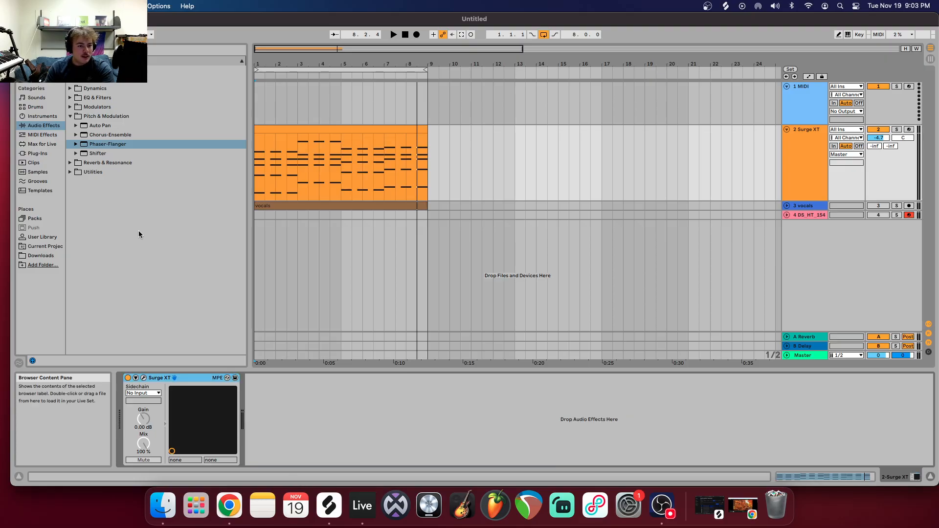
double_click(95, 153)
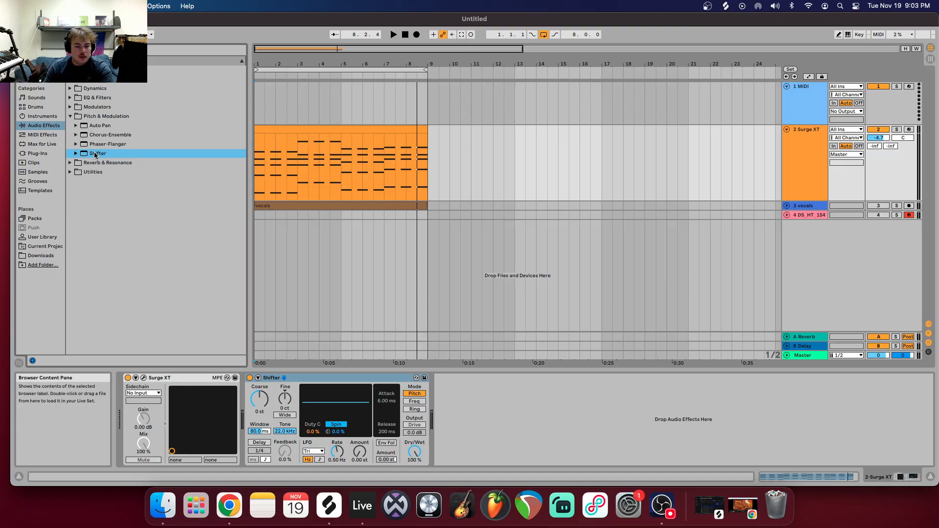
Audition Shifter's coarse pitch during playback at -12 st, shifted upward and at -24 st, and return it to 0 st.
left_click(393, 35)
left_click_drag(259, 398, 259, 413)
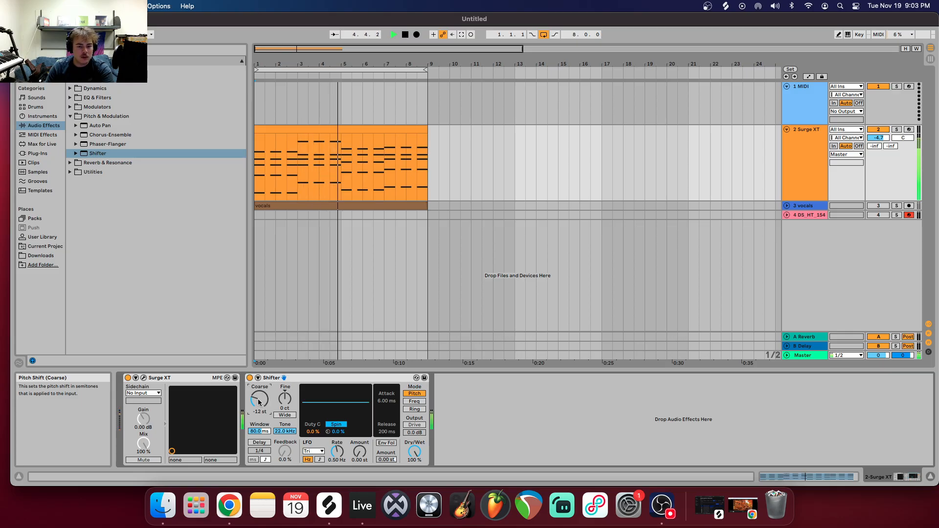
left_click_drag(264, 398, 264, 345)
left_click_drag(264, 398, 264, 465)
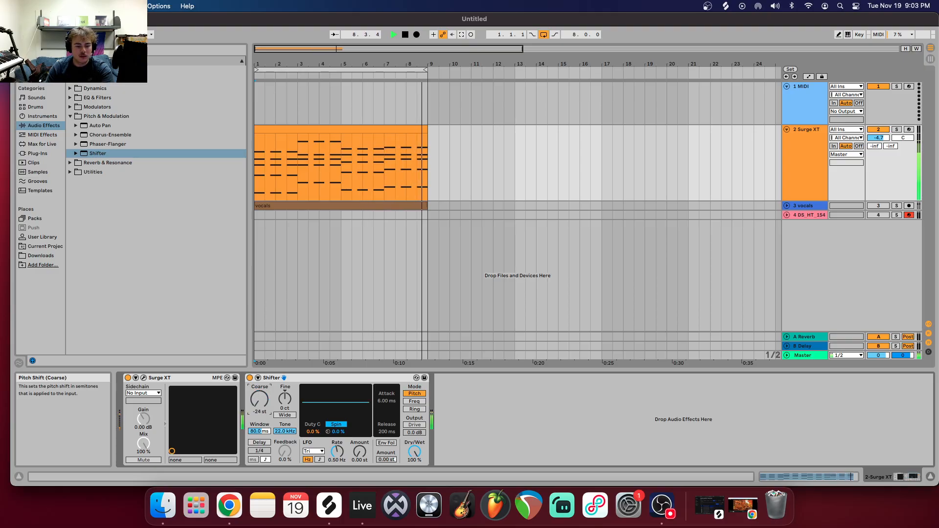
left_click_drag(259, 398, 259, 377)
left_click(405, 34)
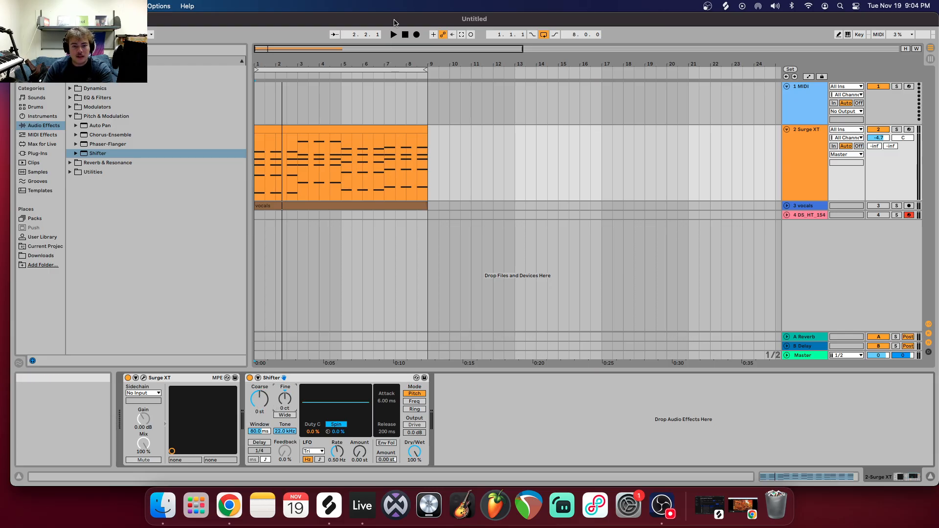
Set Shifter's fine pitch to -100 ct and listen to it during playback.
left_click(394, 35)
mouse_move(285, 399)
left_mouse_down()
mouse_move(284, 346)
mouse_move(285, 443)
mouse_move(285, 398)
left_mouse_up()
key("space")
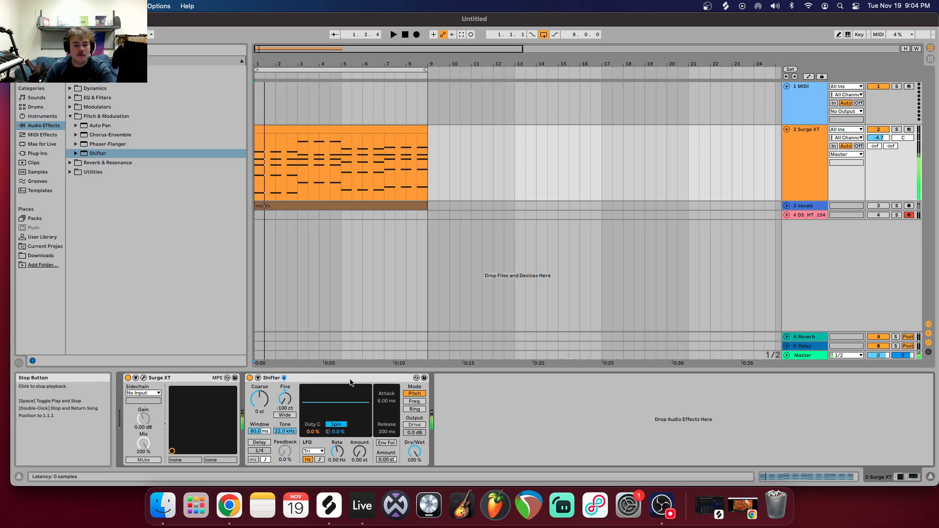
Delete Shifter from the Surge XT track, collapse Pitch & Modulation and expand the Reverb & Resonance category.
right_click(351, 387)
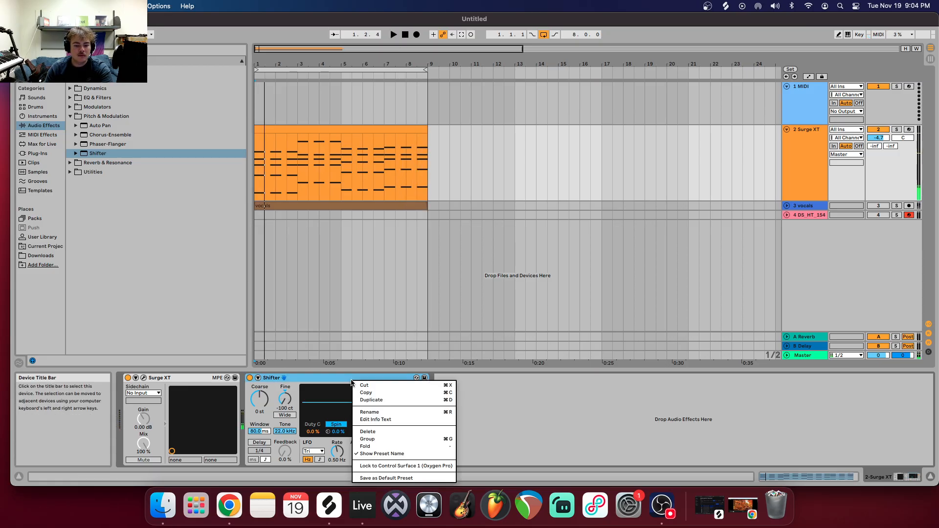
left_click(372, 432)
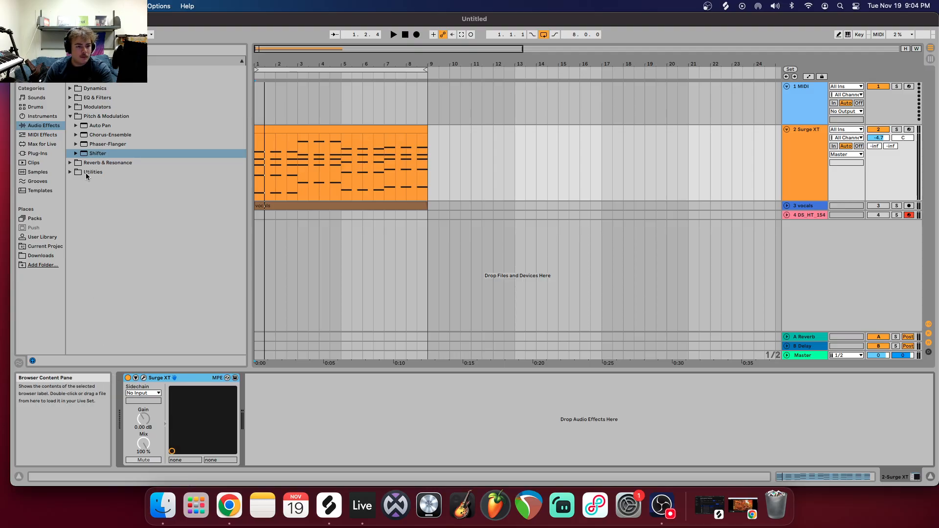
left_click(71, 117)
left_click(71, 125)
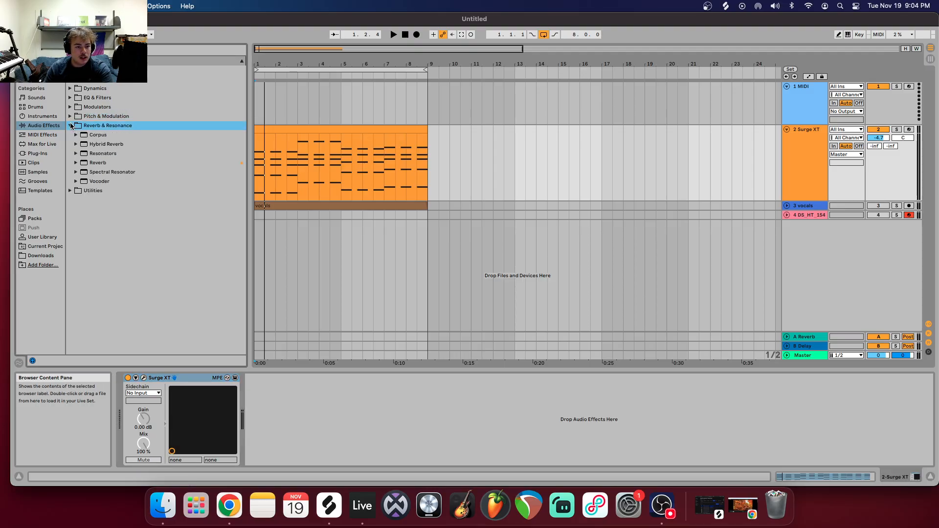
Add Corpus to the Surge XT track and audition it from the start with Decay at 22.2 s and Material at -59 %.
left_click(105, 136)
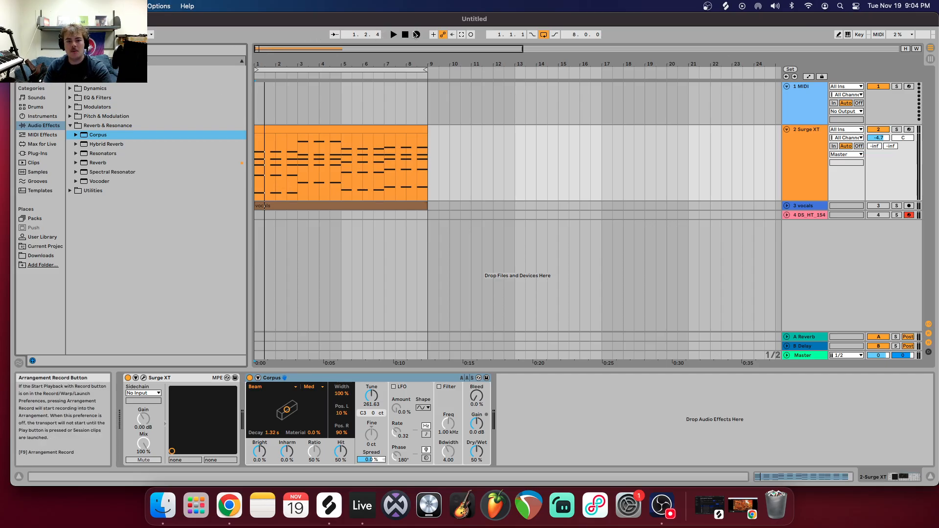
left_click(405, 35)
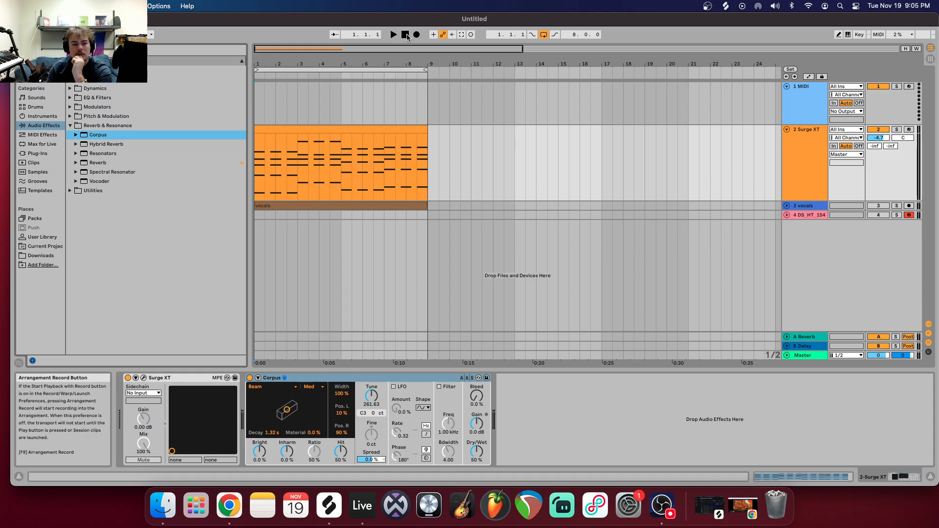
left_click(393, 35)
left_click_drag(287, 409, 317, 418)
left_click(405, 35)
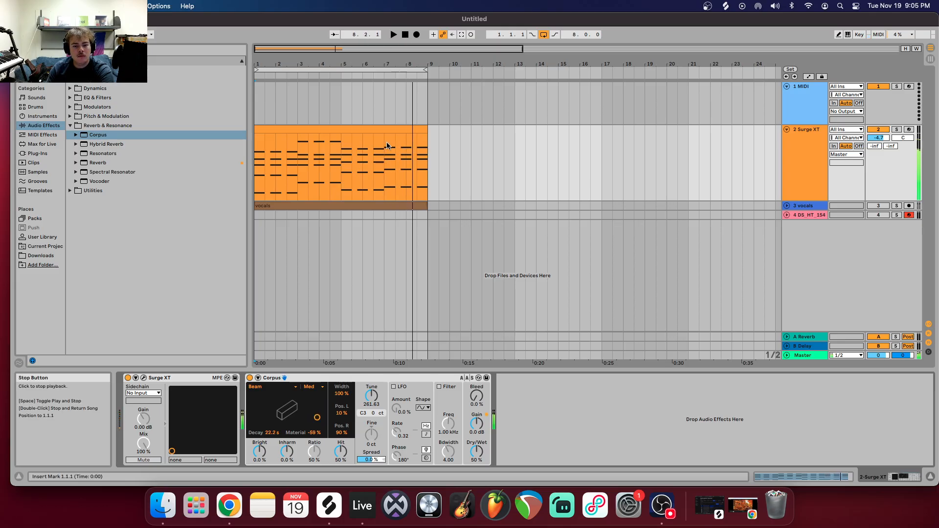
Replace Corpus on the Surge XT track with the Reverb effect.
right_click(333, 378)
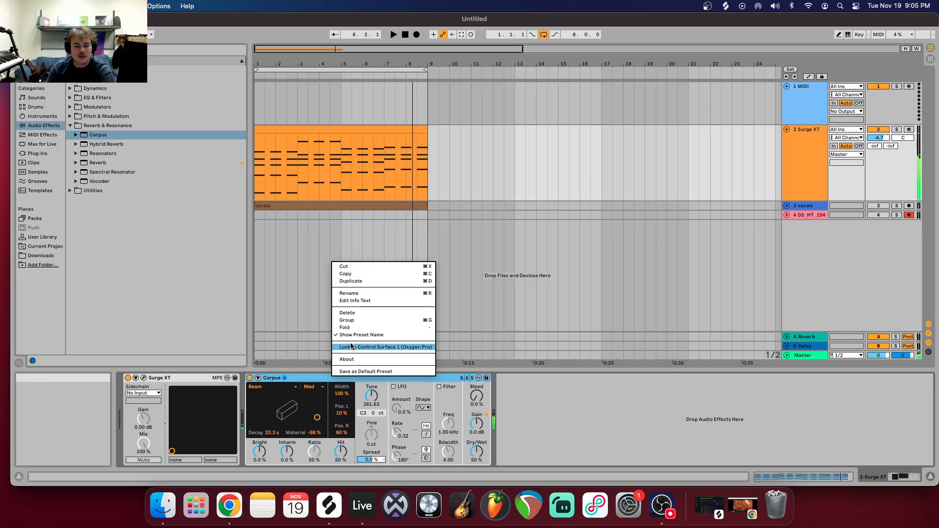
left_click(355, 315)
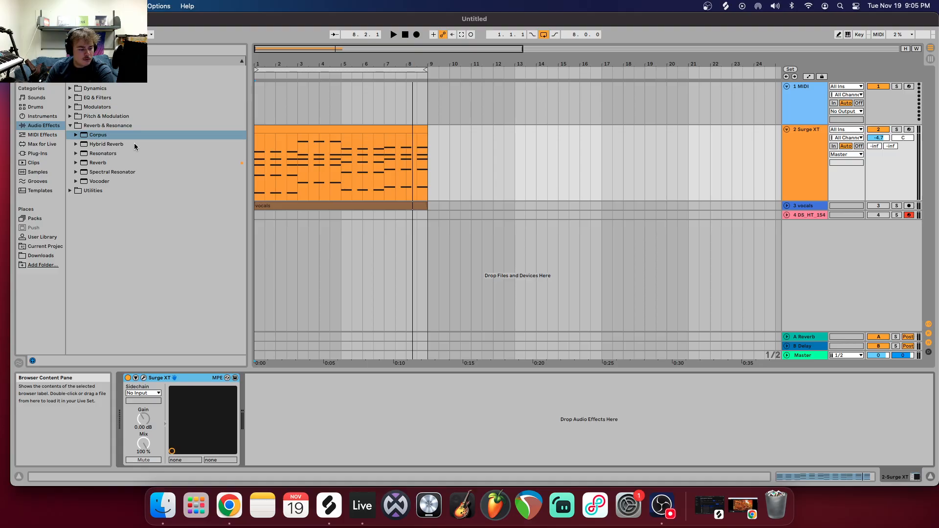
double_click(116, 165)
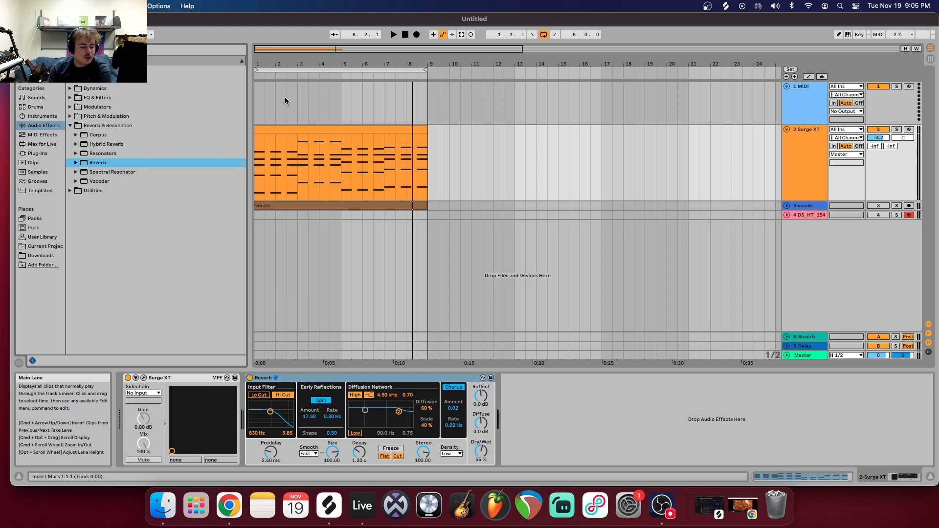
Play the arrangement and set the Reverb's decay time to 2.01 s.
left_click(393, 35)
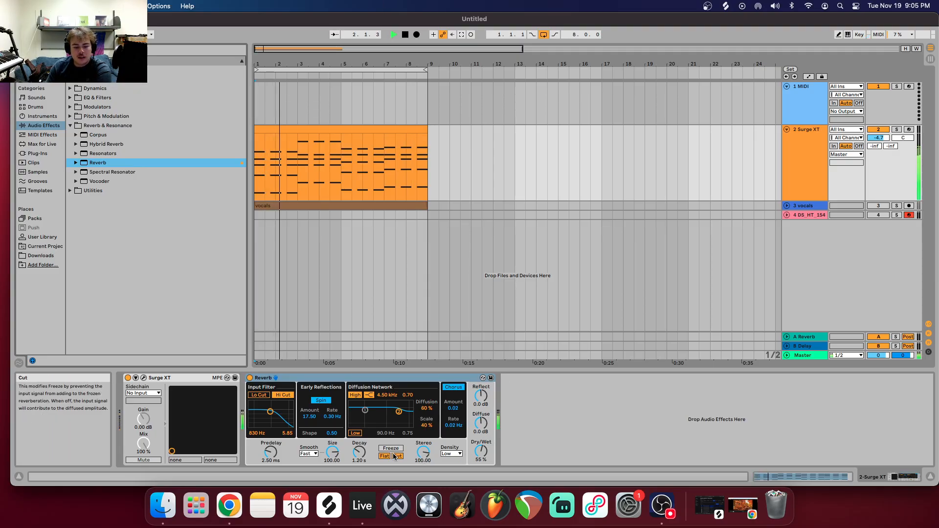
left_click_drag(359, 453, 360, 442)
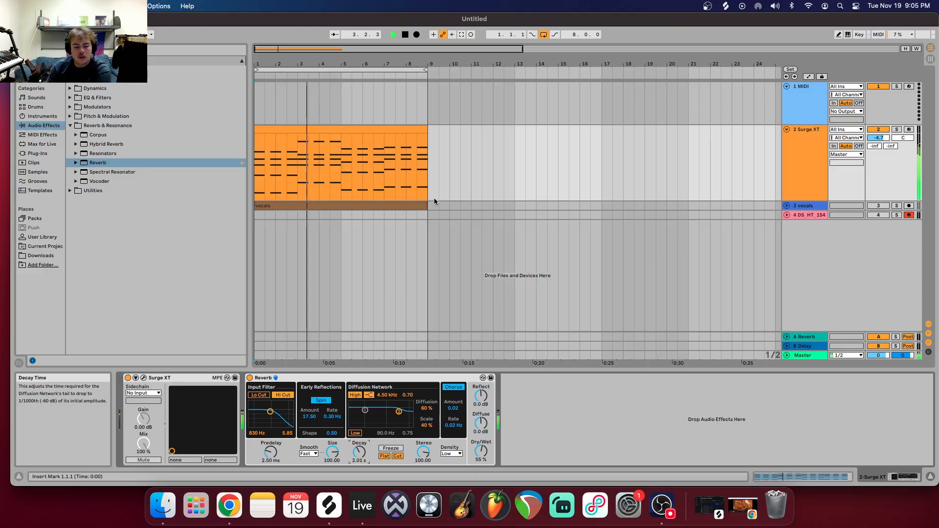
Replace the Reverb on the Surge XT track with Hybrid Reverb and audition it from the start of the arrangement.
left_click(405, 34)
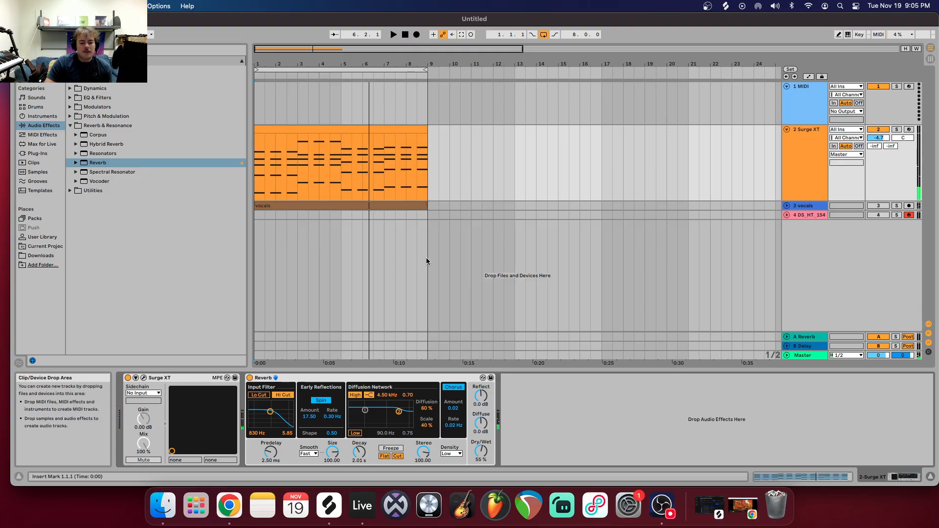
right_click(404, 379)
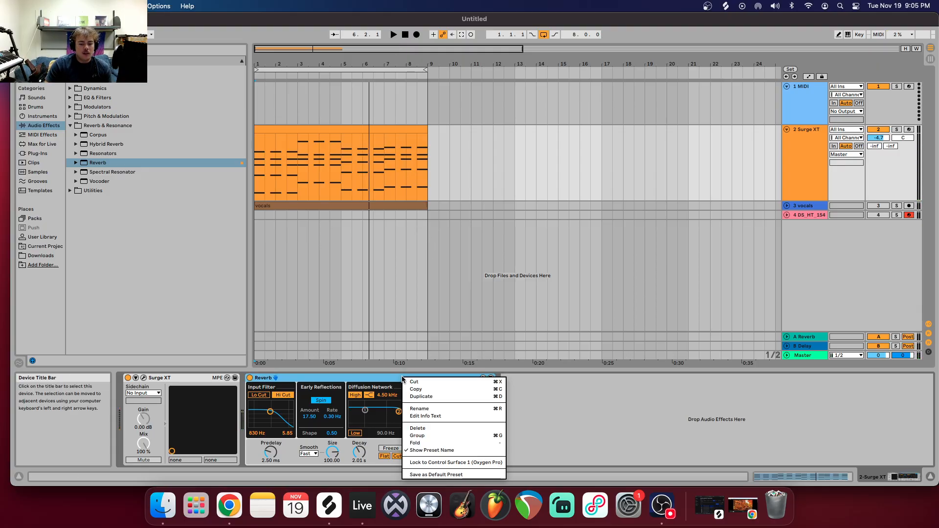
left_click(421, 429)
double_click(113, 144)
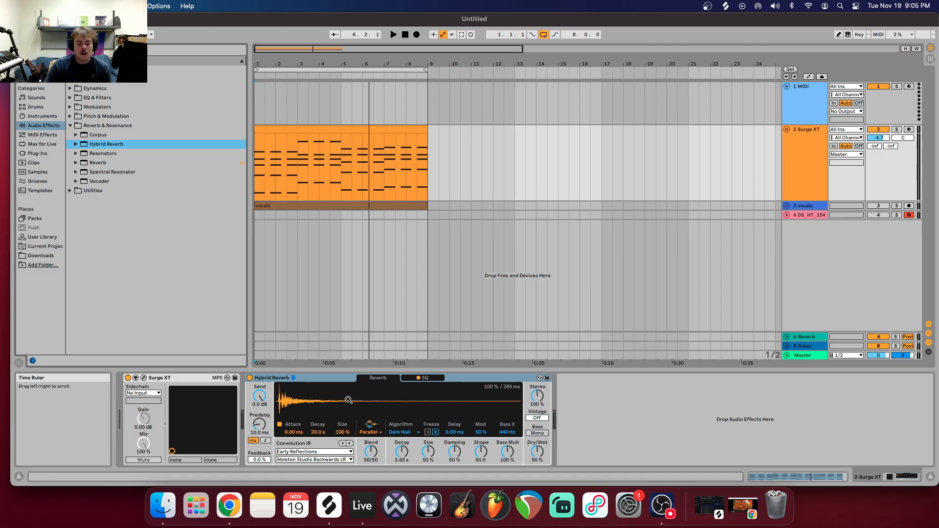
key("space")
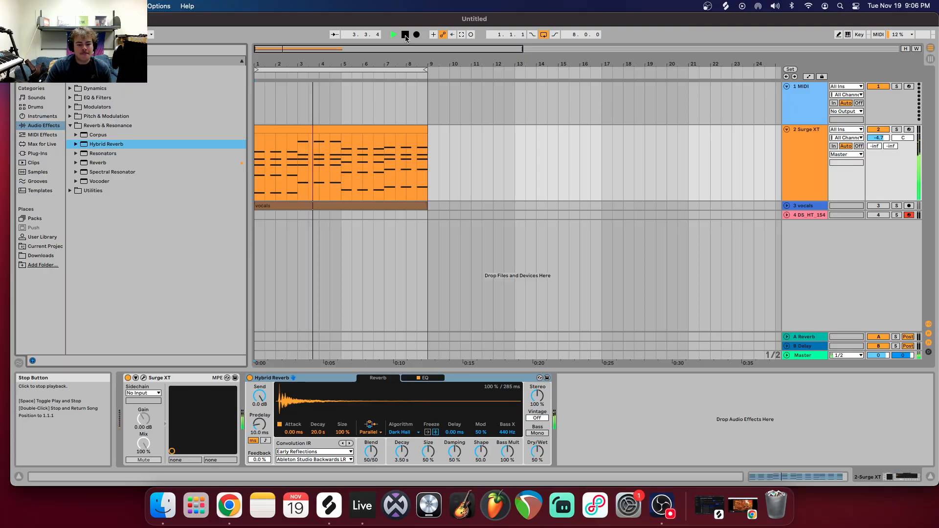
left_click(406, 35)
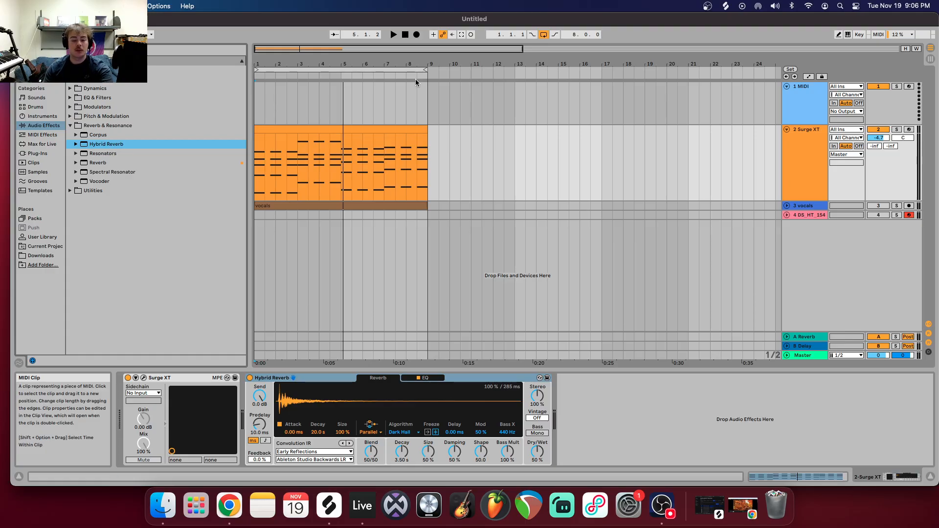
left_click(390, 133)
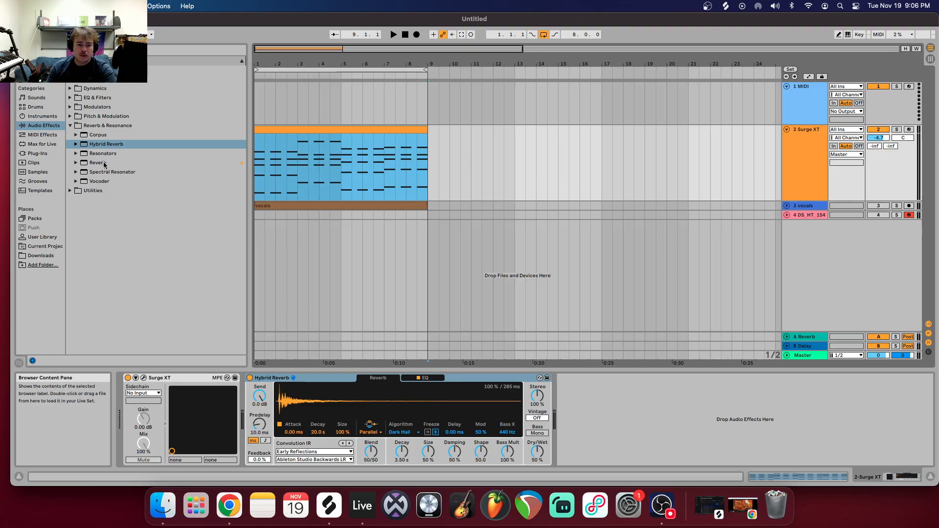
Replace Hybrid Reverb on the Surge XT track with the Resonators effect.
right_click(329, 380)
left_click(365, 428)
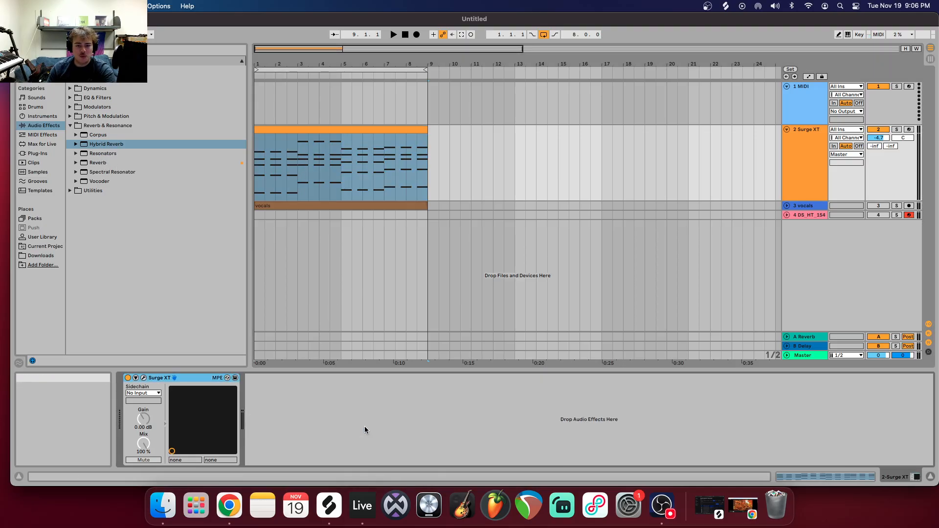
left_click(429, 164)
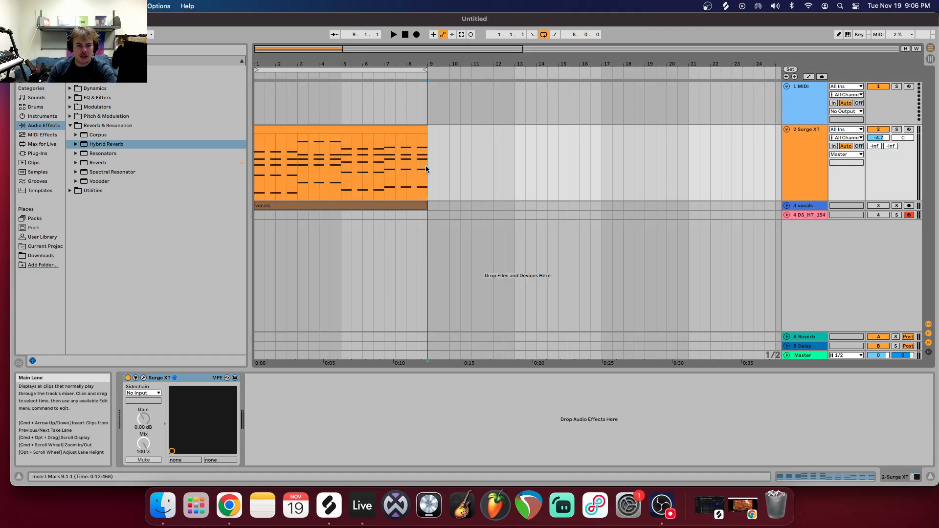
double_click(114, 155)
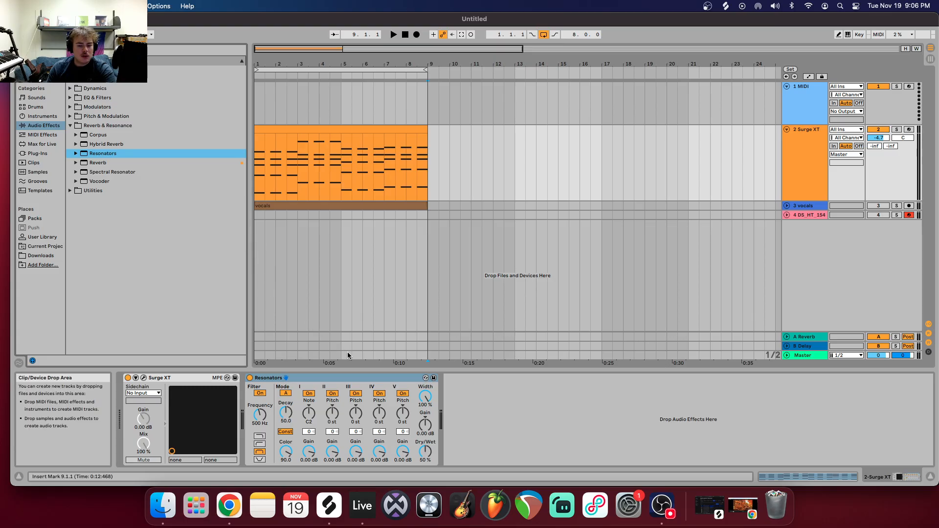
Play the arrangement from the start and set Resonator II to a pitch of +14 st and a gain of 5.68 dB.
left_click(394, 35)
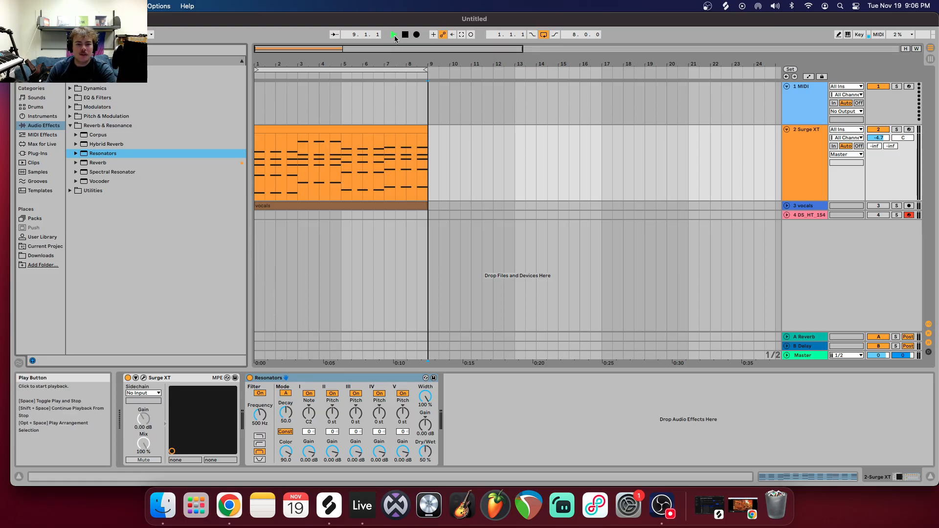
double_click(405, 34)
left_click(394, 35)
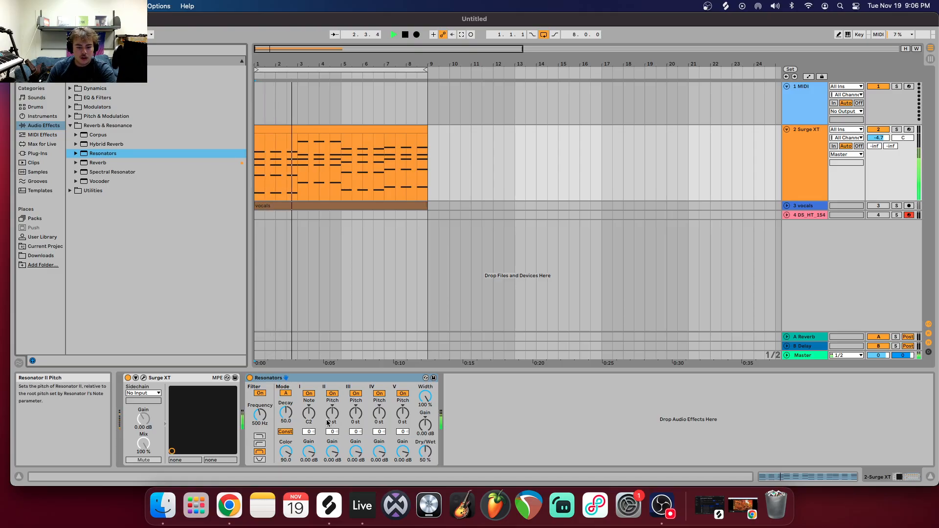
left_click_drag(332, 414, 332, 394)
left_click_drag(333, 451, 333, 413)
left_click(405, 34)
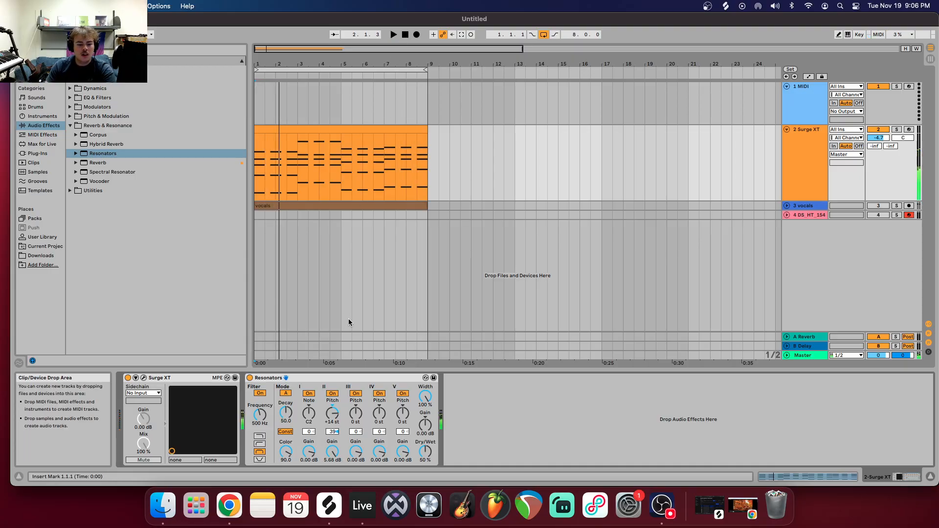
Replace Resonators with Spectral Resonator on the Surge XT track and audition it with Freq at 2.00 kHz.
right_click(353, 380)
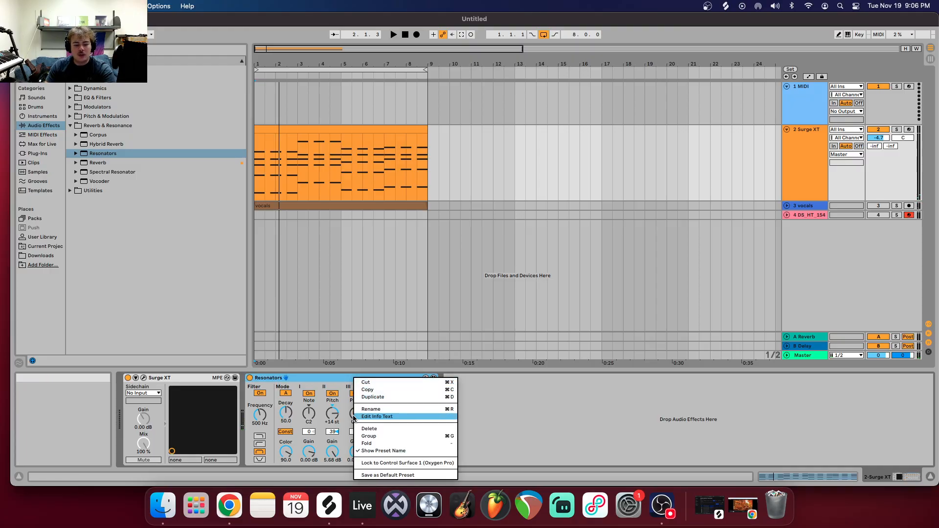
left_click(369, 429)
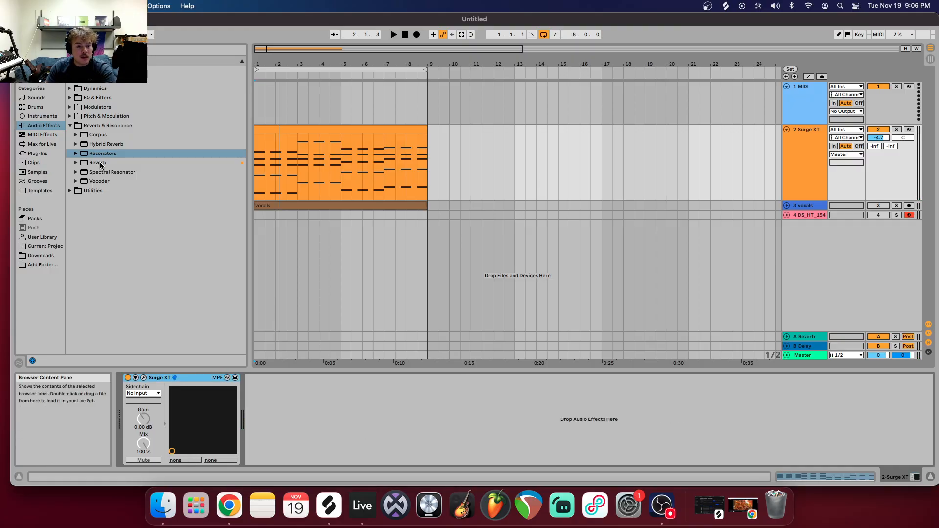
double_click(116, 175)
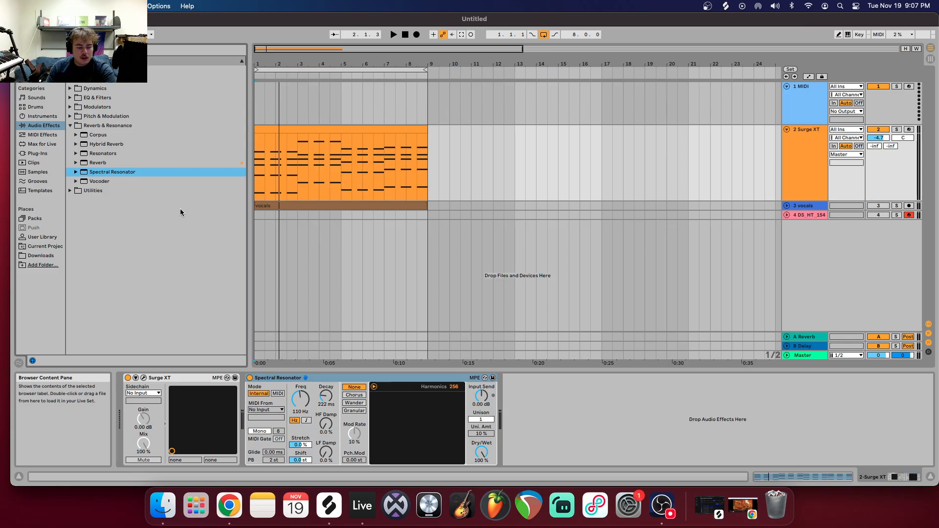
key("space")
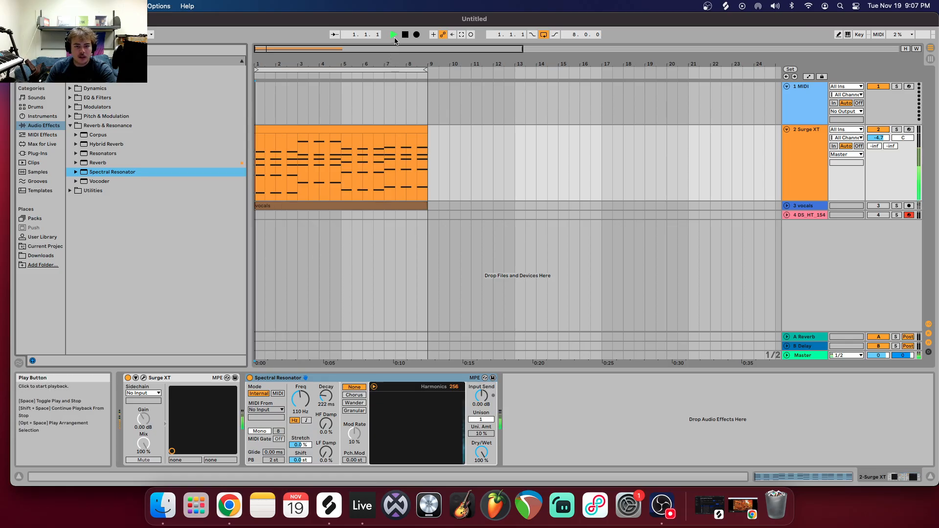
left_click_drag(300, 400, 300, 355)
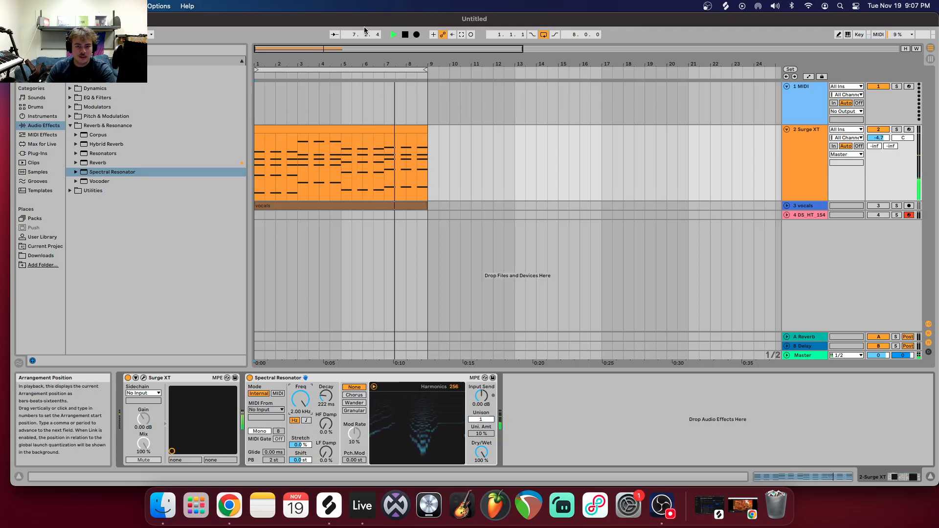
left_click(405, 35)
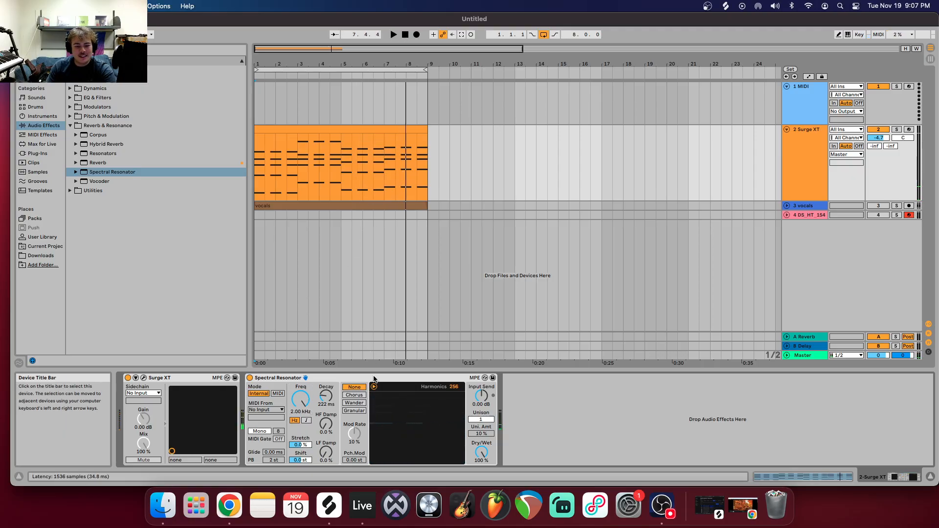
Replace Spectral Resonator with Vocoder on the Surge XT track and redraw the band levels in its filter bank.
right_click(357, 380)
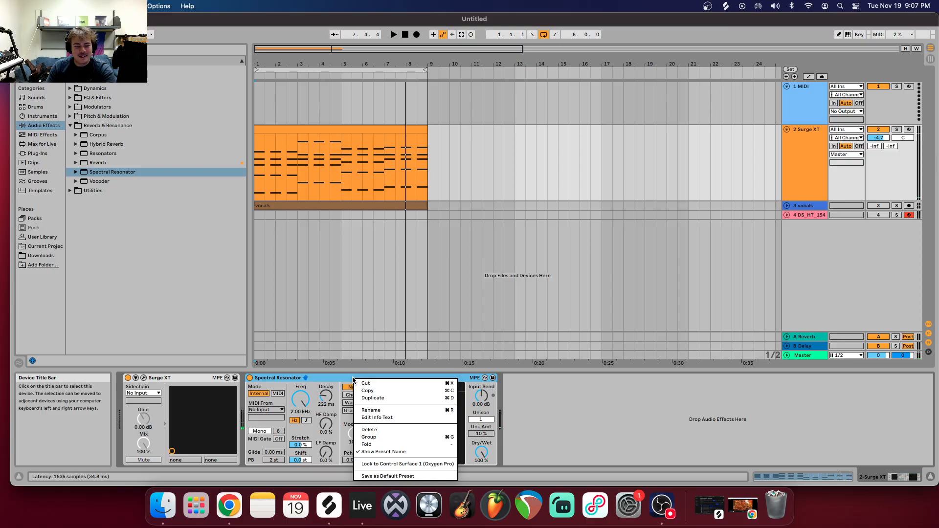
left_click(388, 429)
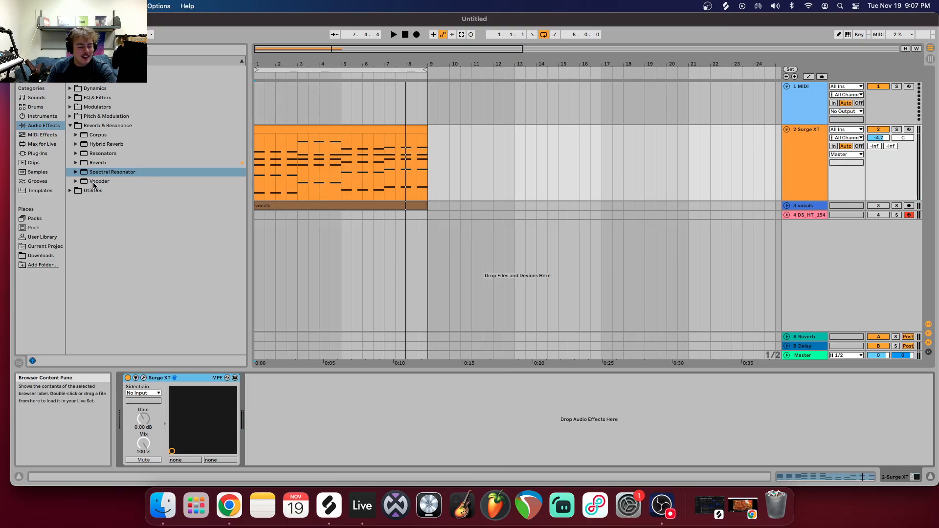
double_click(96, 181)
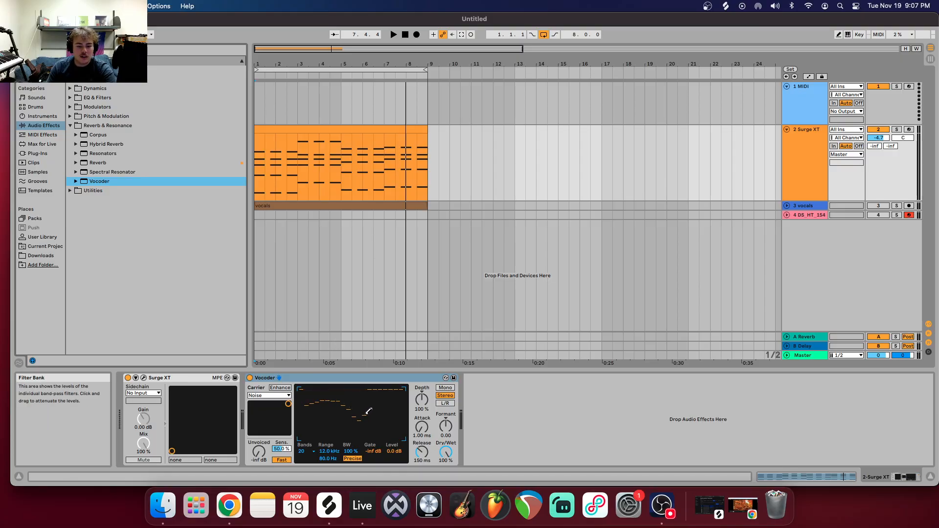
left_click(301, 417)
left_click_drag(303, 398, 406, 394)
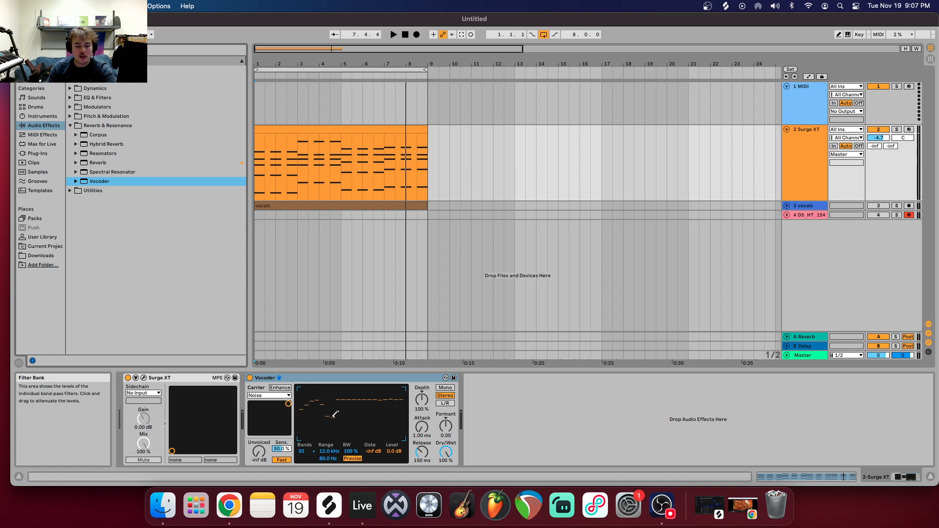
left_click_drag(384, 421, 400, 403)
Audition the Vocoder and switch its carrier to Pitch Tracking during playback.
left_click(395, 34)
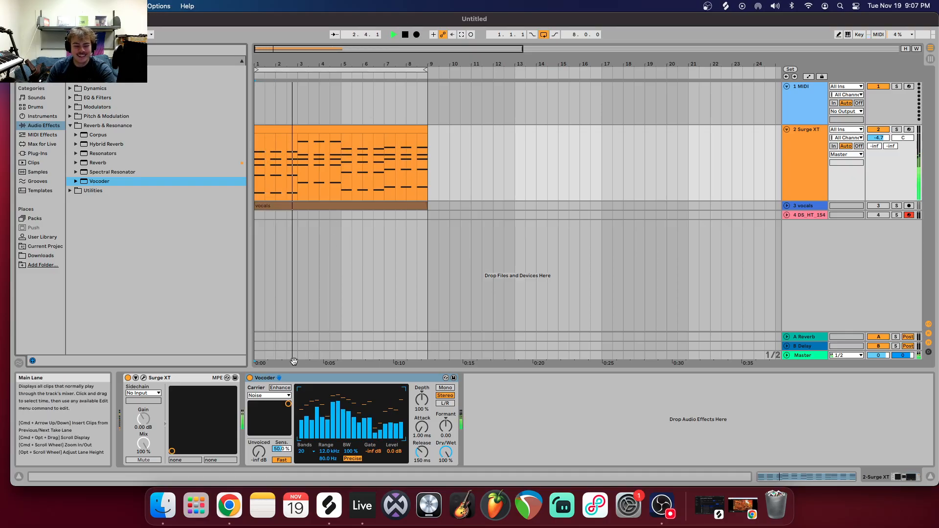
left_click(287, 397)
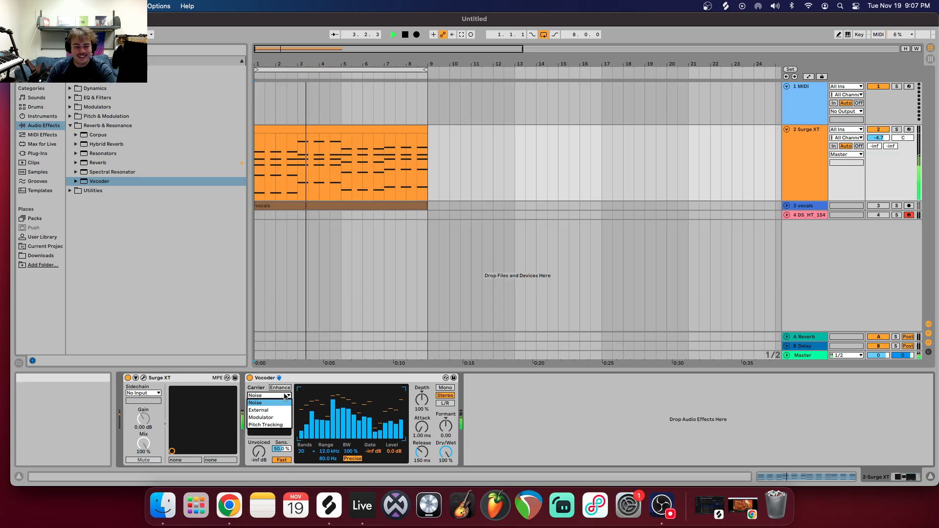
left_click(280, 425)
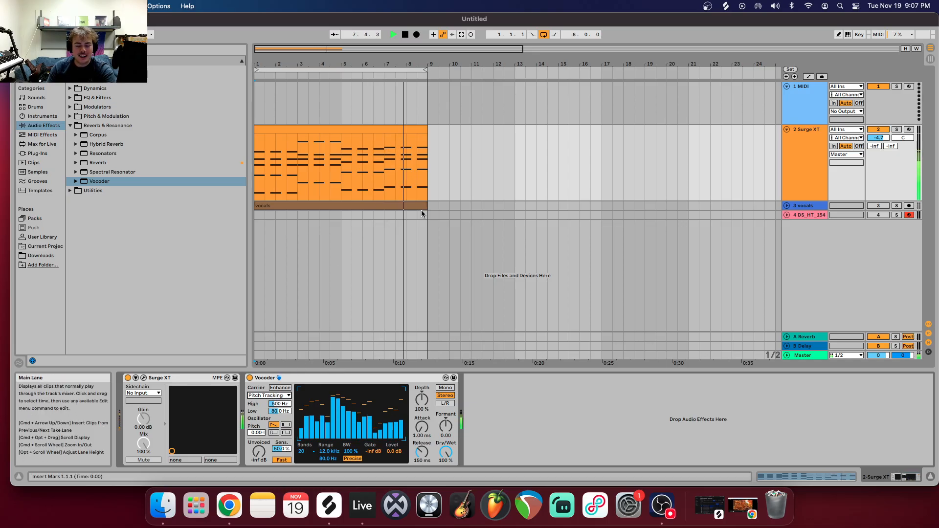
left_click(405, 34)
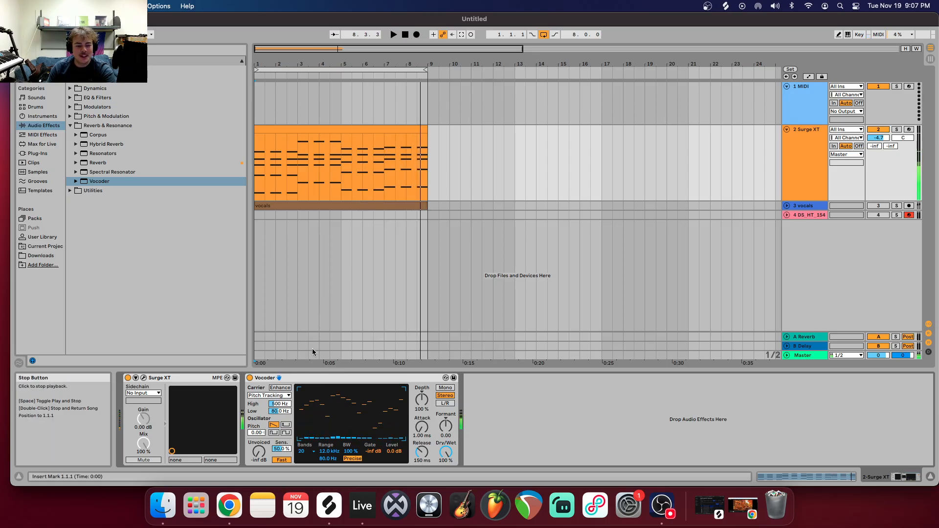
Delete Vocoder from the Surge XT track, collapse Reverb & Resonance and expand the Utilities category.
right_click(321, 381)
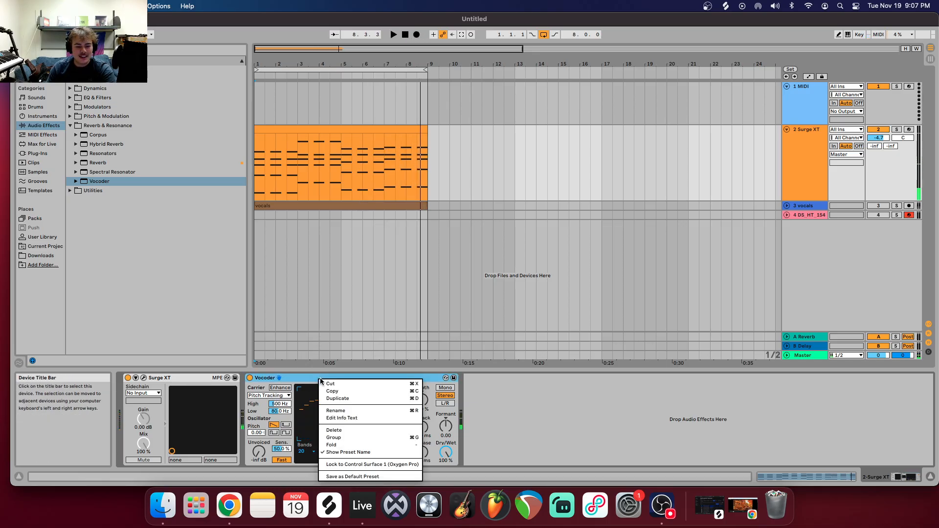
left_click(354, 431)
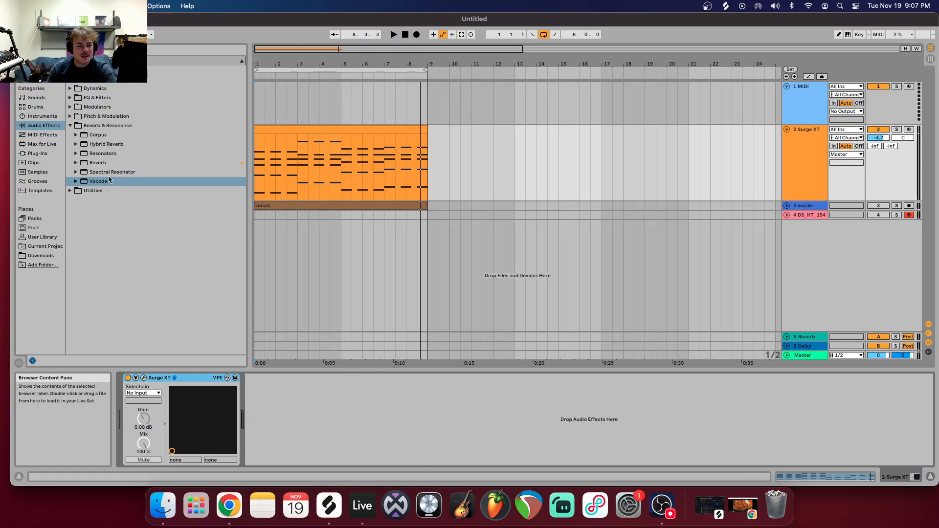
left_click(70, 125)
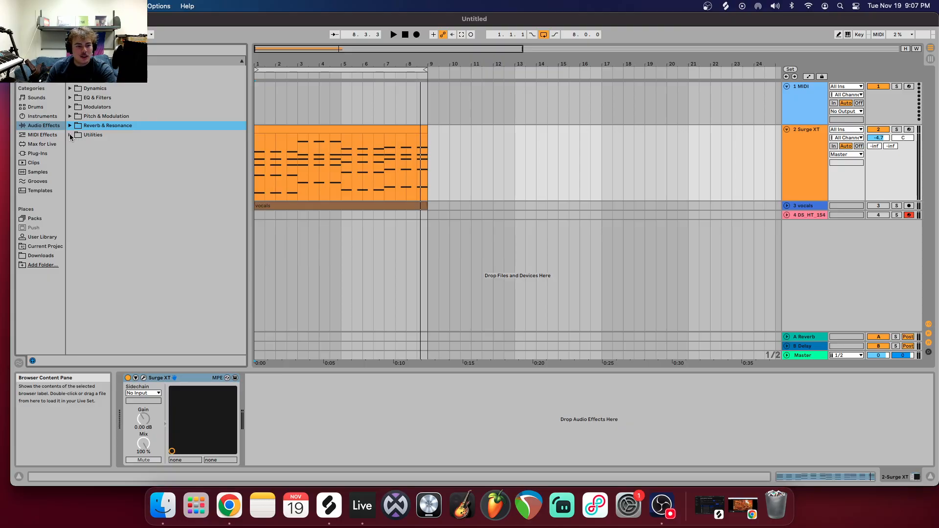
left_click(70, 135)
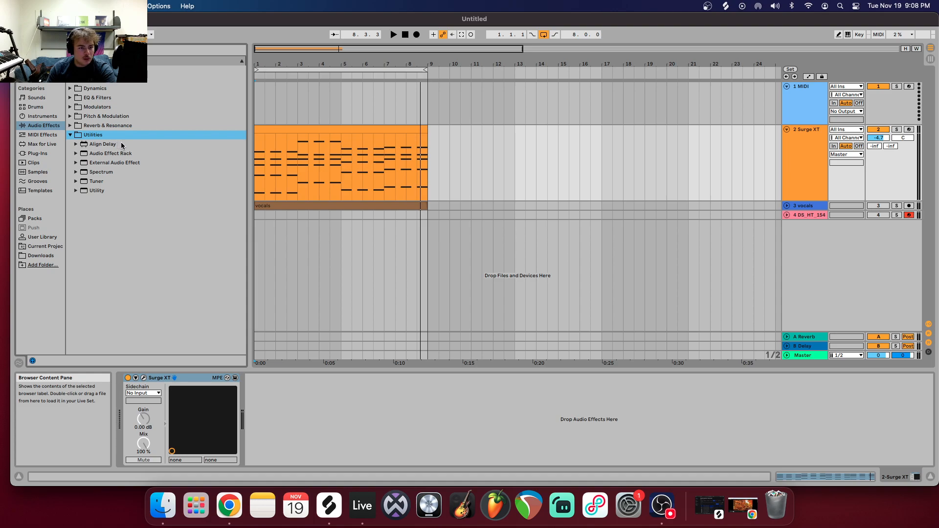
Add an empty Audio Effect Rack to the Surge XT track and delete it again.
double_click(114, 154)
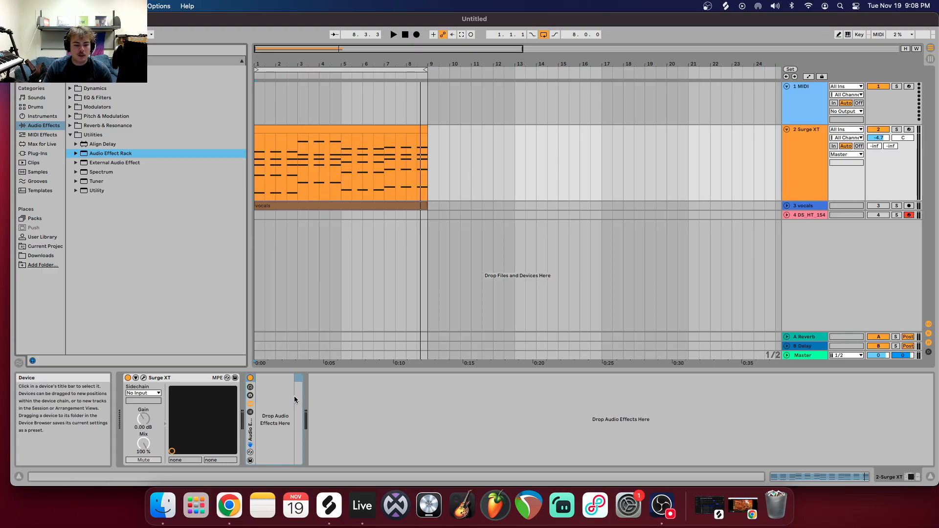
right_click(297, 381)
left_click(321, 424)
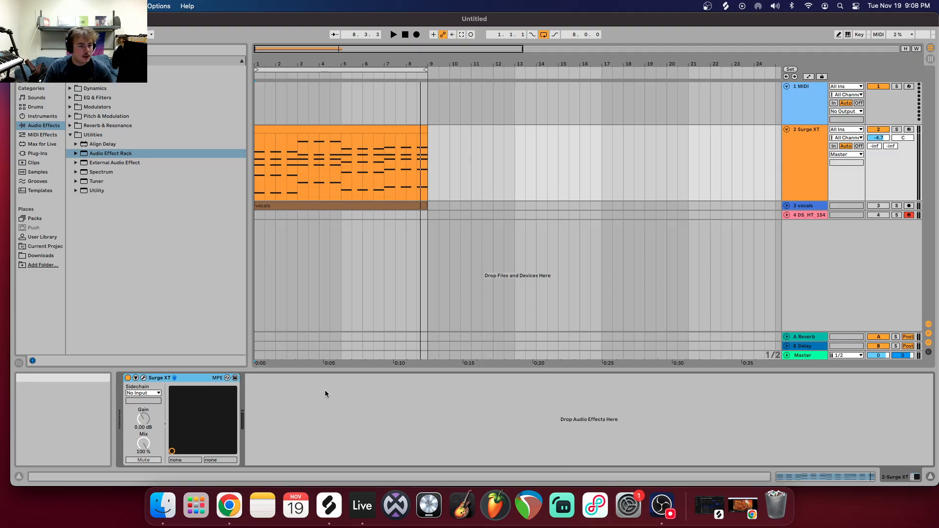
Add Spectrum to the Surge XT track and play the arrangement to view its frequency display.
double_click(113, 171)
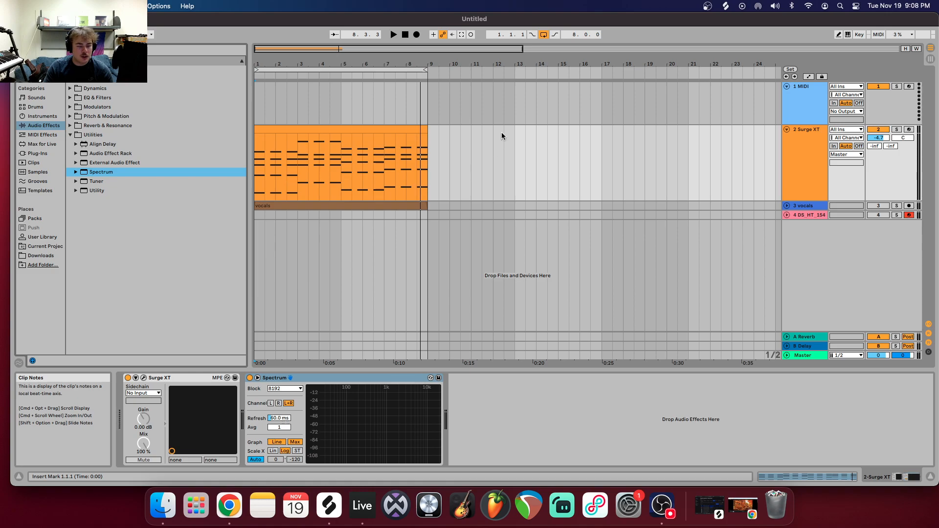
left_click(394, 35)
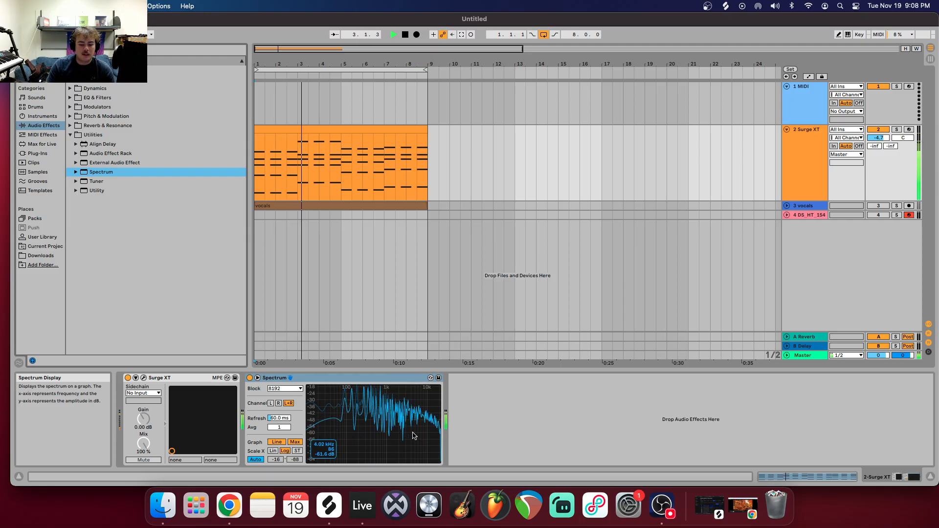
left_click(405, 35)
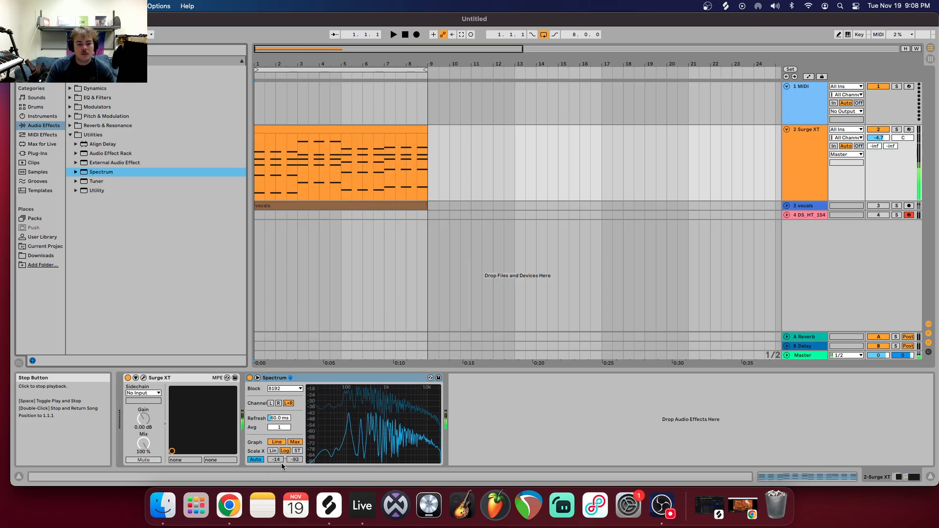
Delete Spectrum from the Surge XT track and add Tuner in its place.
right_click(334, 378)
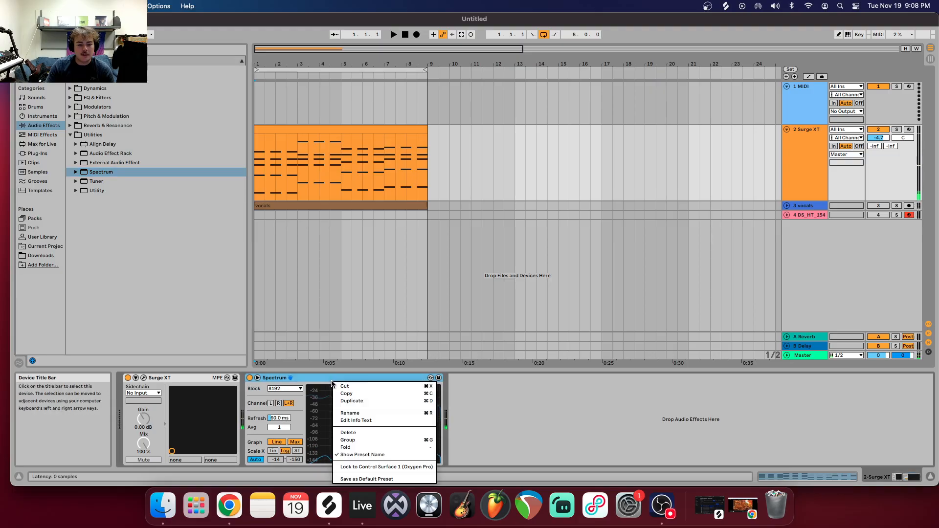
left_click(351, 434)
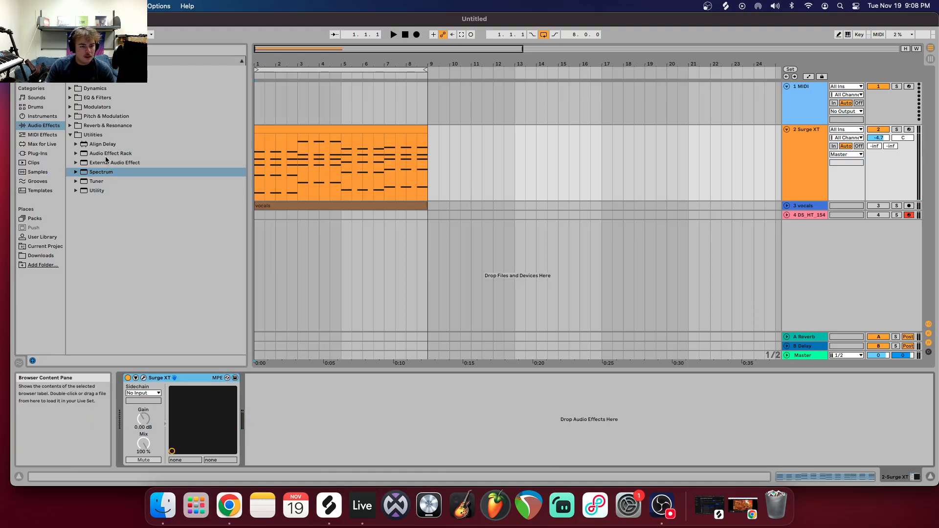
left_click_drag(101, 182, 321, 420)
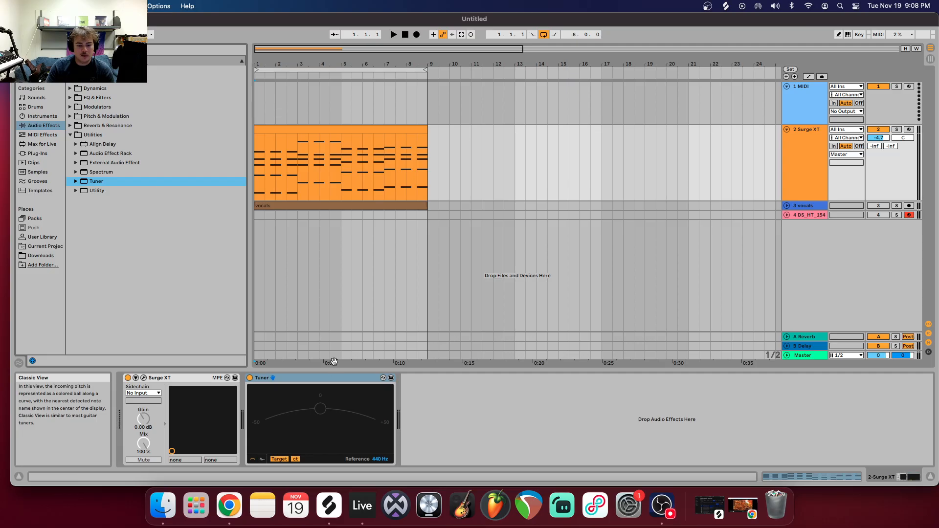
Play the arrangement twice to check the Tuner display on the Surge XT track.
left_click(394, 35)
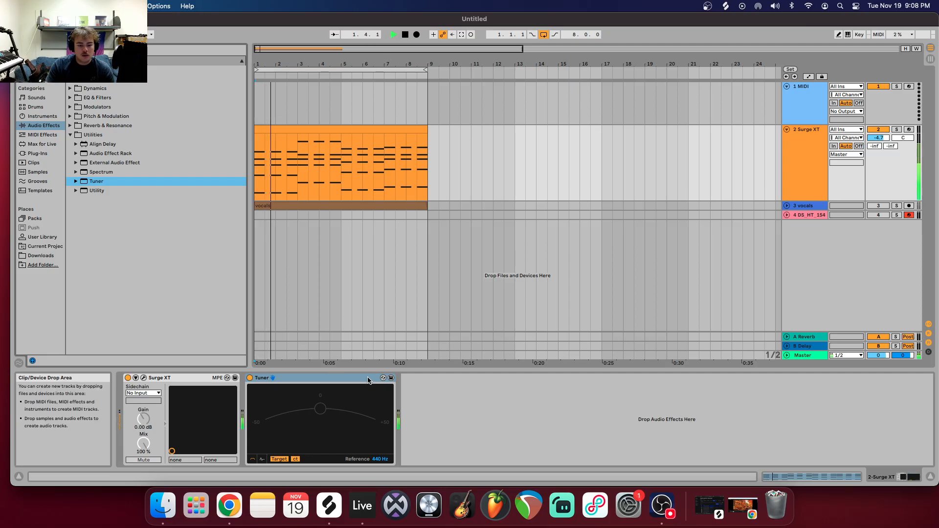
left_click(405, 34)
left_click(393, 35)
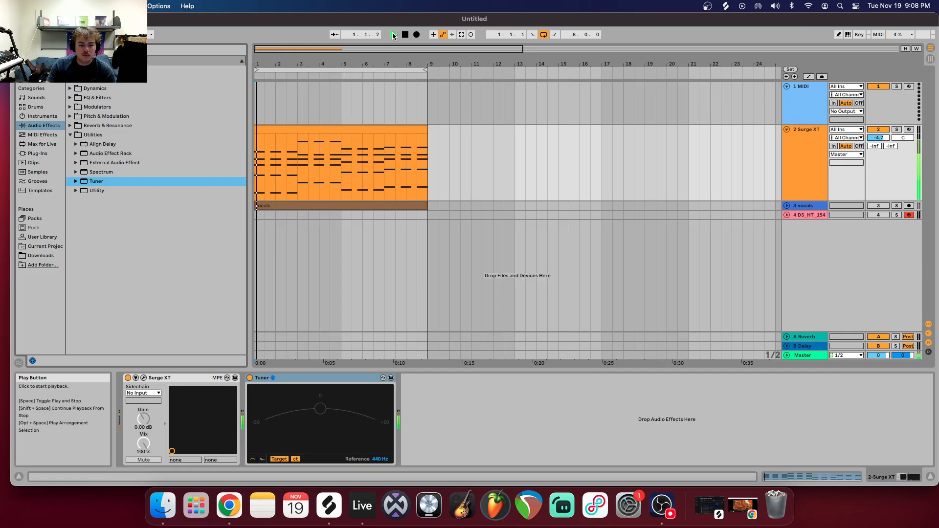
key("space")
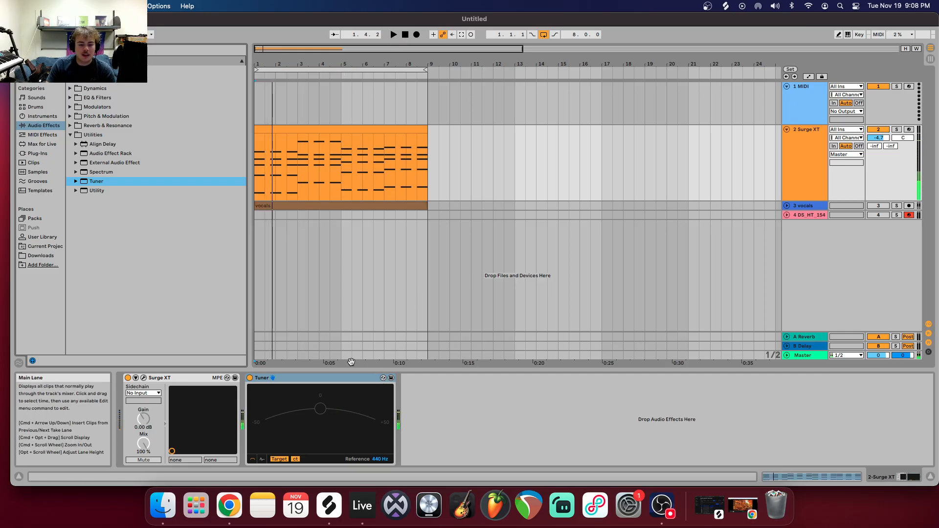
Delete Tuner from the Surge XT track and add Utility in its place.
right_click(337, 385)
left_click(349, 434)
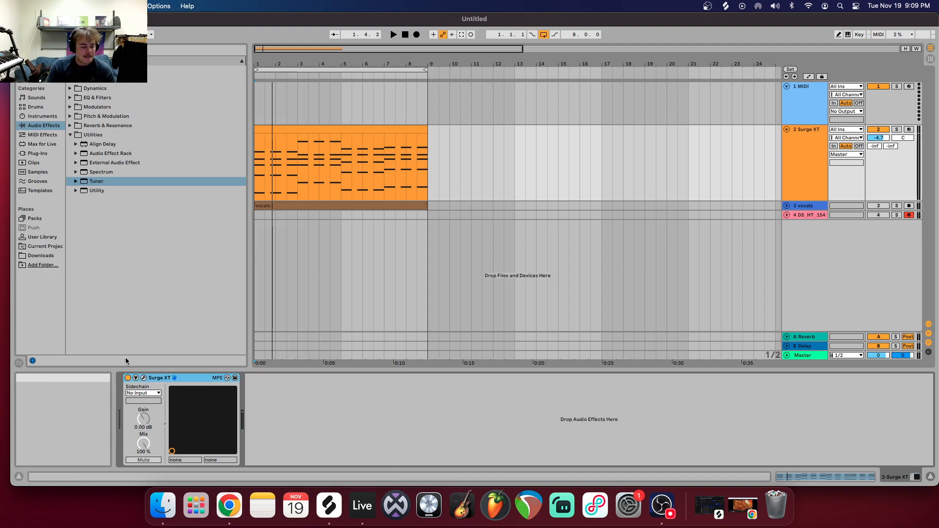
double_click(94, 191)
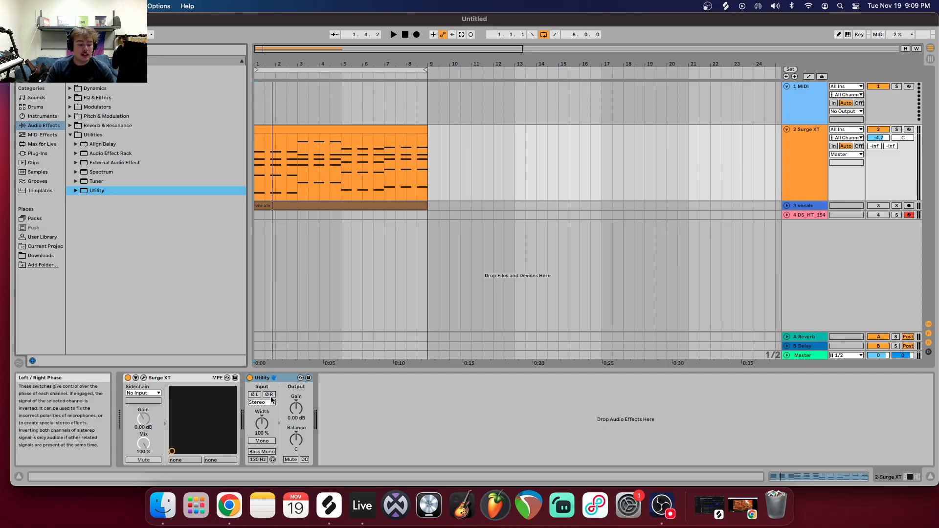
Audition Utility during playback with Width at 400 %, Gain at -14.4 dB and Balance at 50R.
left_click(394, 34)
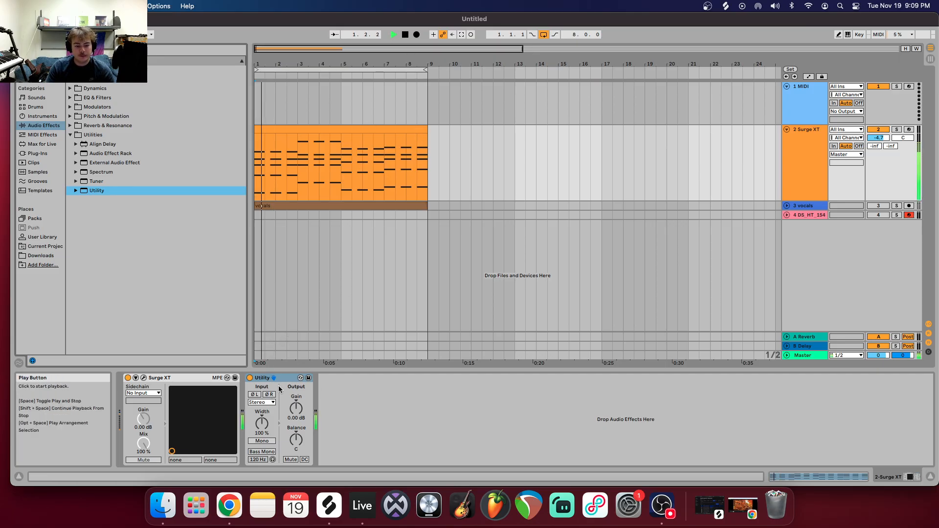
left_click_drag(262, 423, 299, 464)
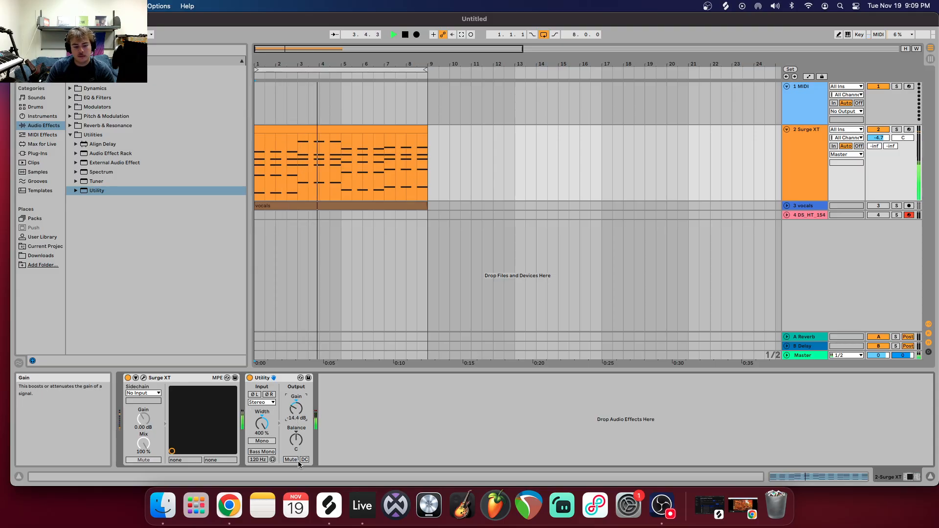
left_click_drag(296, 439, 296, 403)
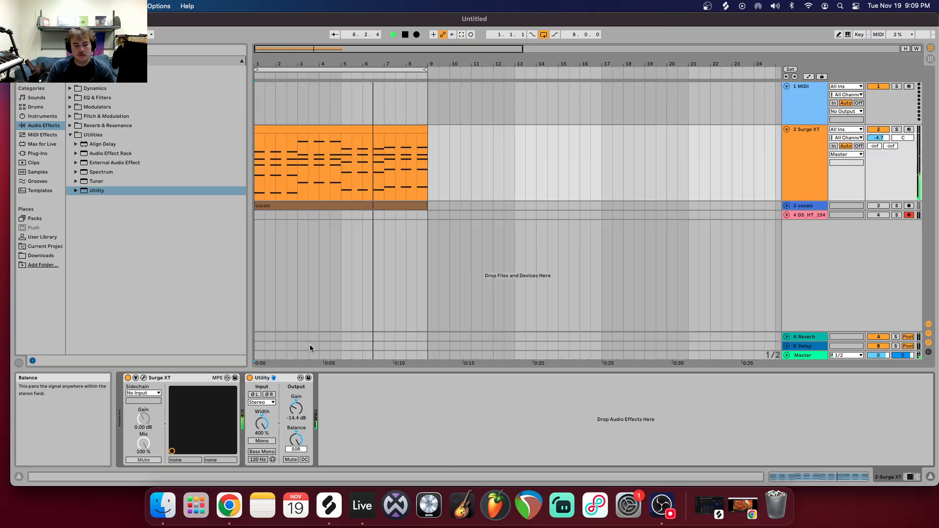
left_click(405, 34)
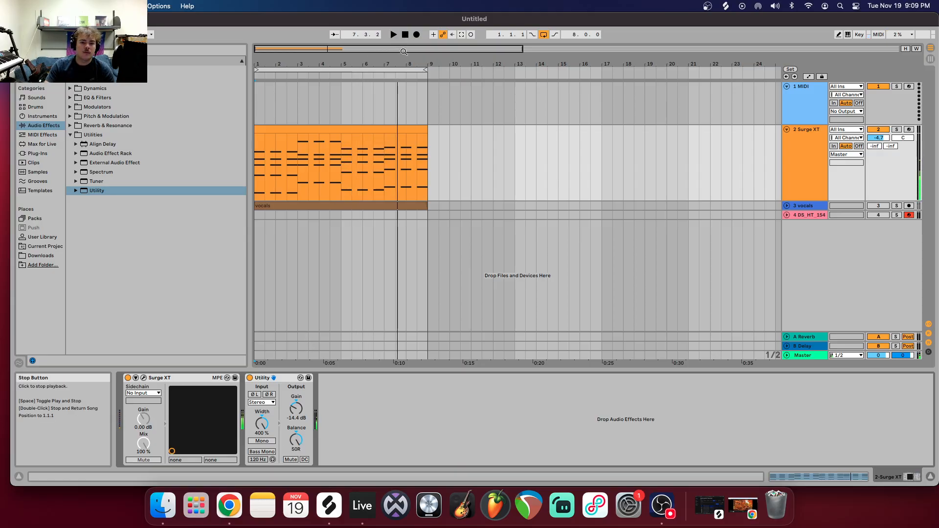
Delete Utility from the Surge XT track and collapse the Utilities category.
right_click(288, 381)
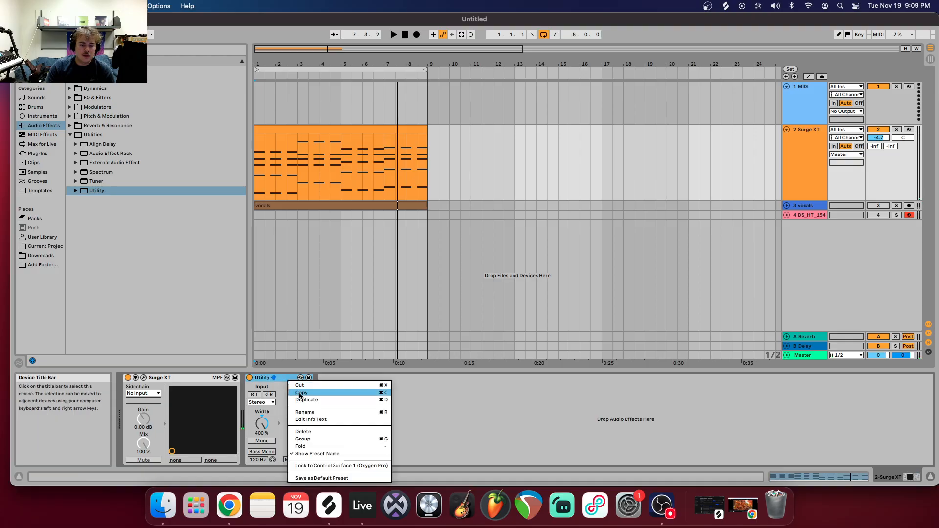
left_click(318, 431)
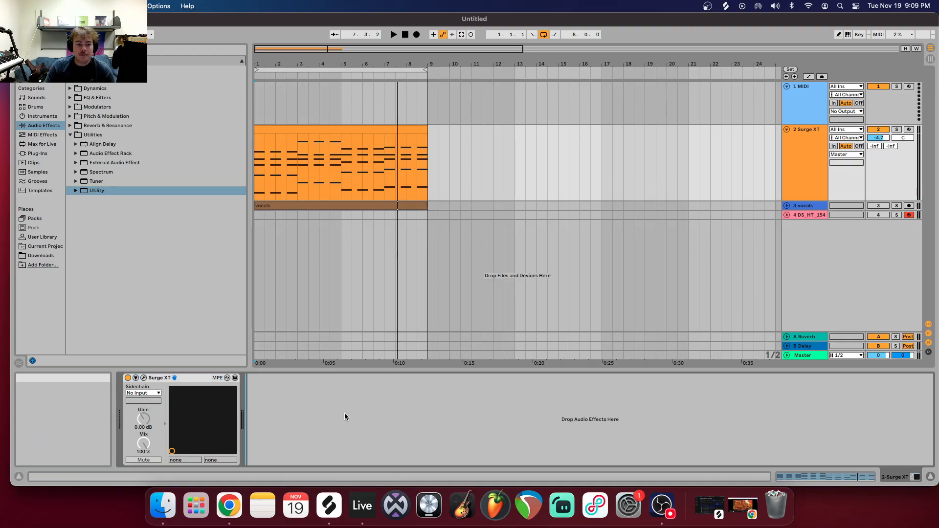
left_click(71, 135)
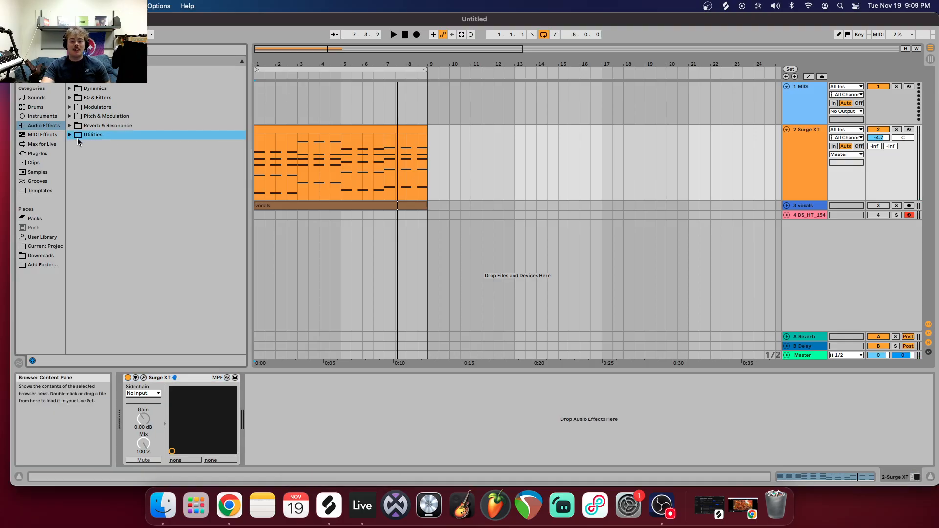
Turn on automation mode in the arrangement and view the devices available for automation on the Surge XT track.
left_click(814, 154)
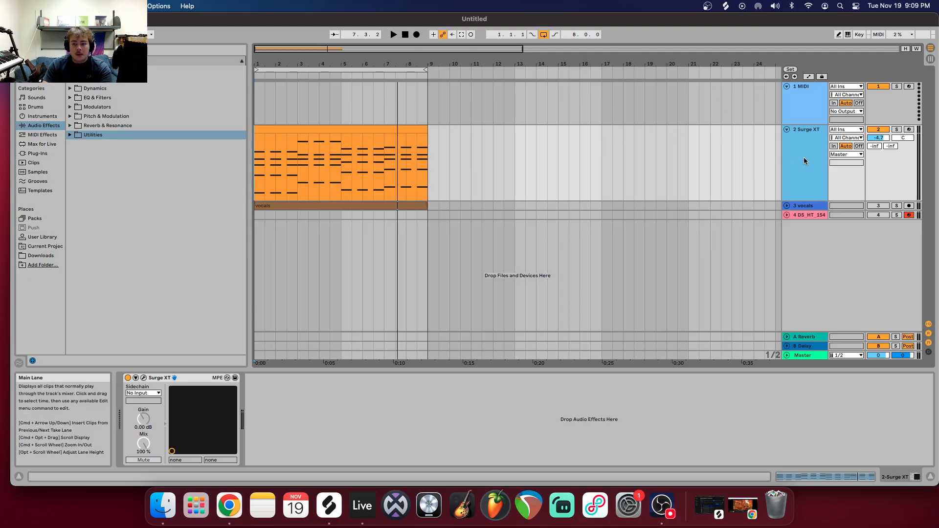
key("space")
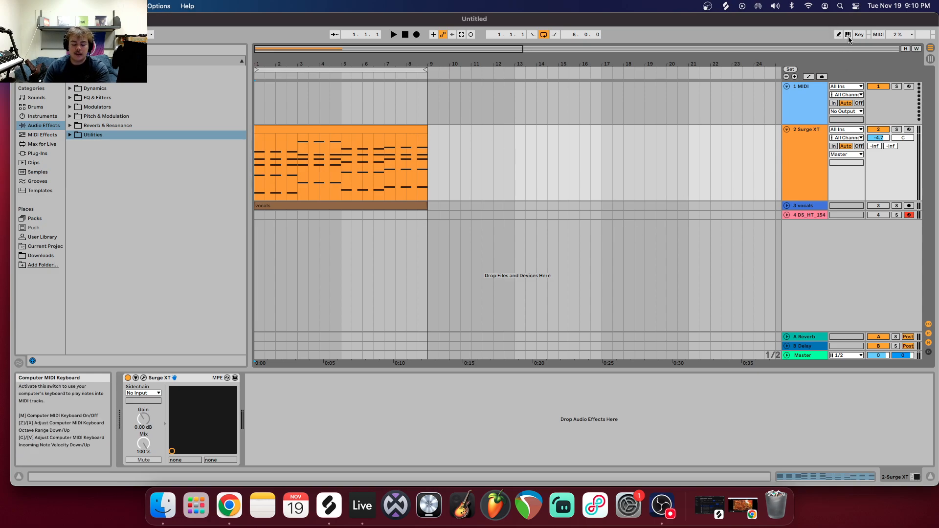
key("a")
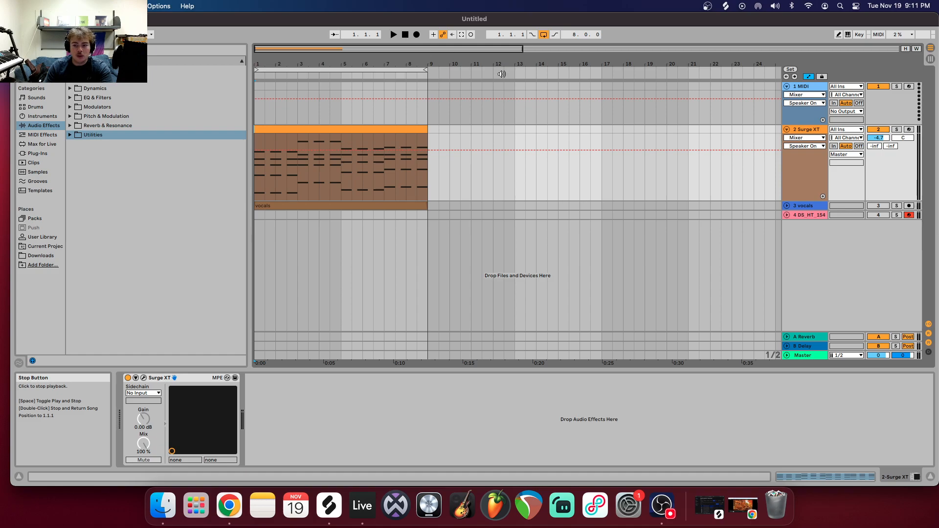
left_click(805, 138)
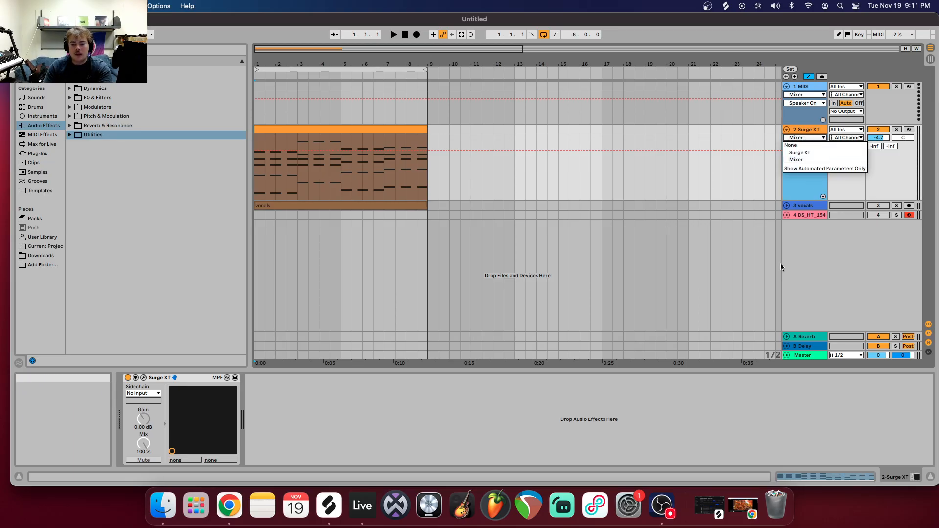
key("Escape")
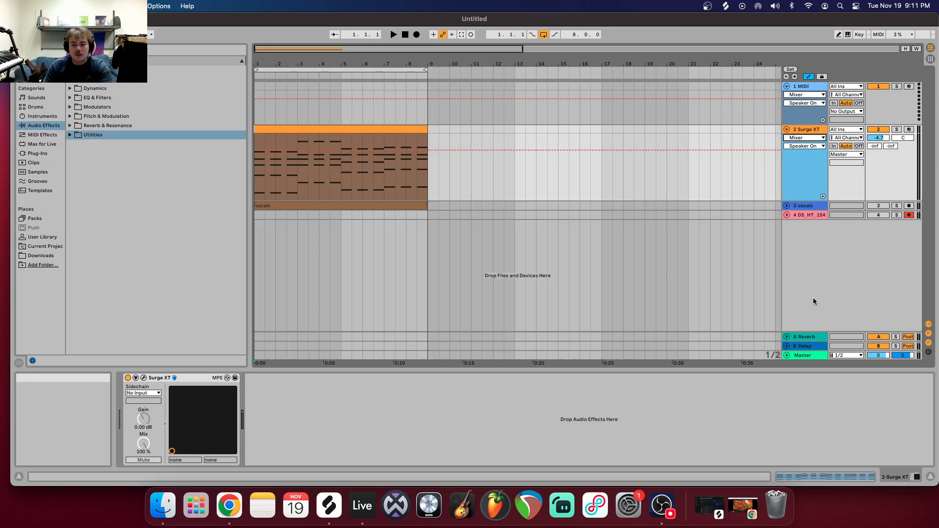
Add EQ Eight to the Surge XT track, switch band 4 to a low-pass filter and raise its frequency to 20.6 kHz.
left_click(70, 98)
double_click(106, 126)
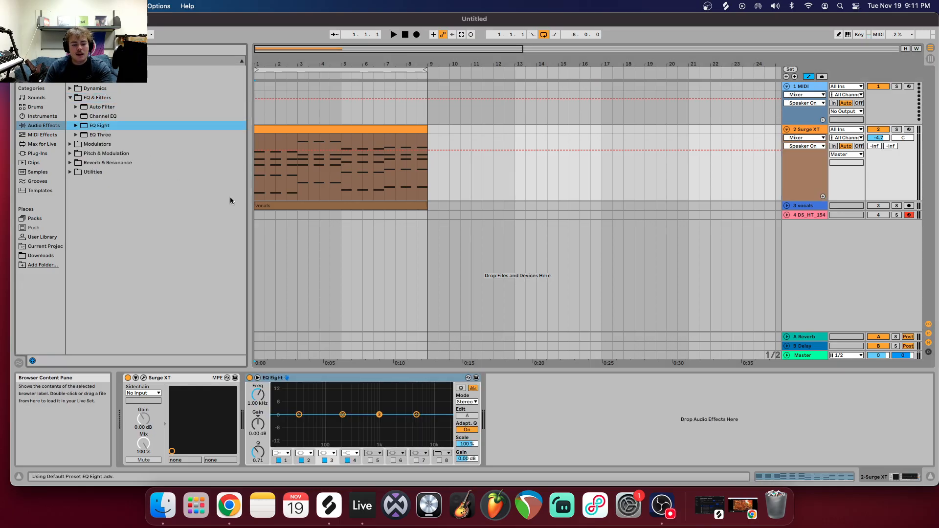
left_click(360, 453)
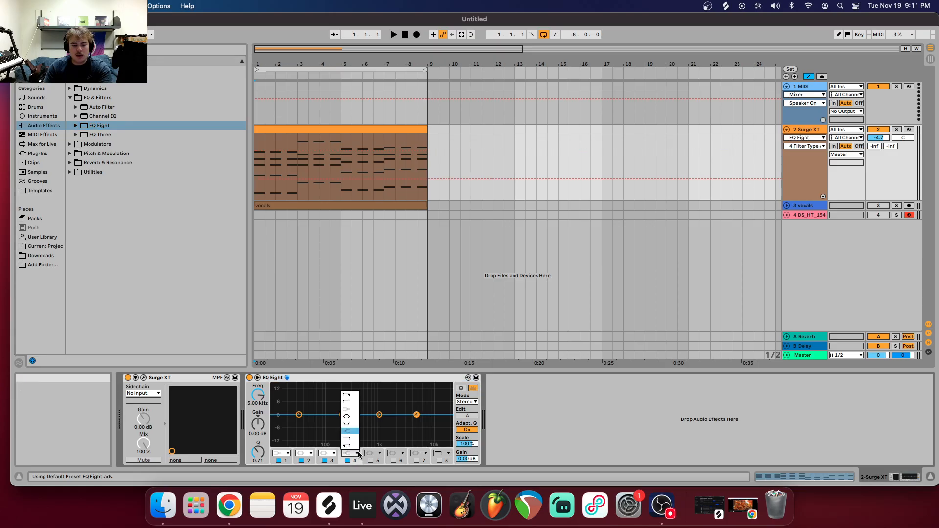
left_click(360, 446)
left_click_drag(416, 427, 441, 422)
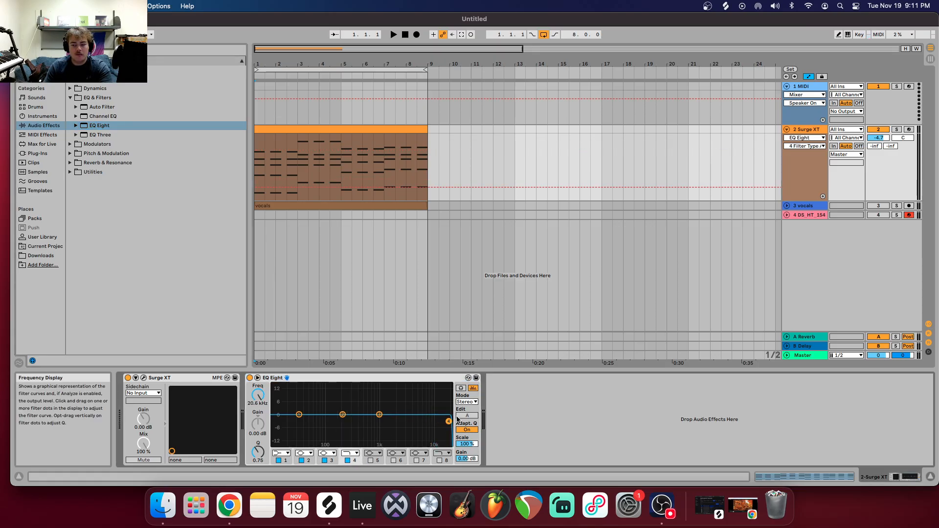
Display EQ Eight's 4 Frequency A parameter in the Surge XT track's automation lane.
left_click(807, 137)
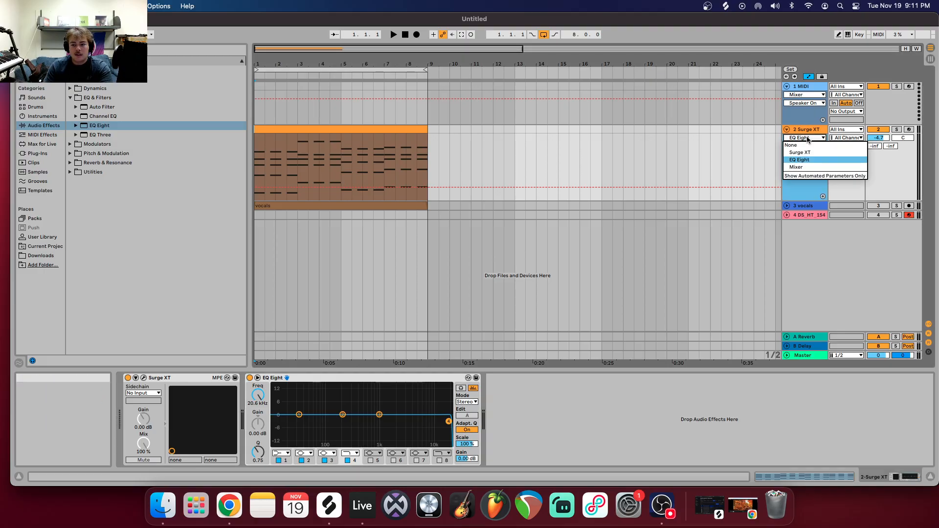
left_click(807, 139)
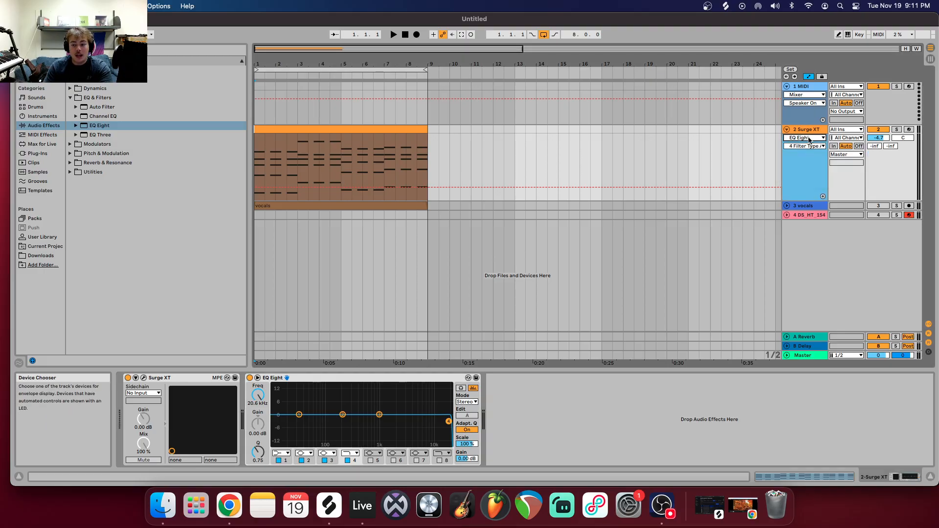
left_click(809, 146)
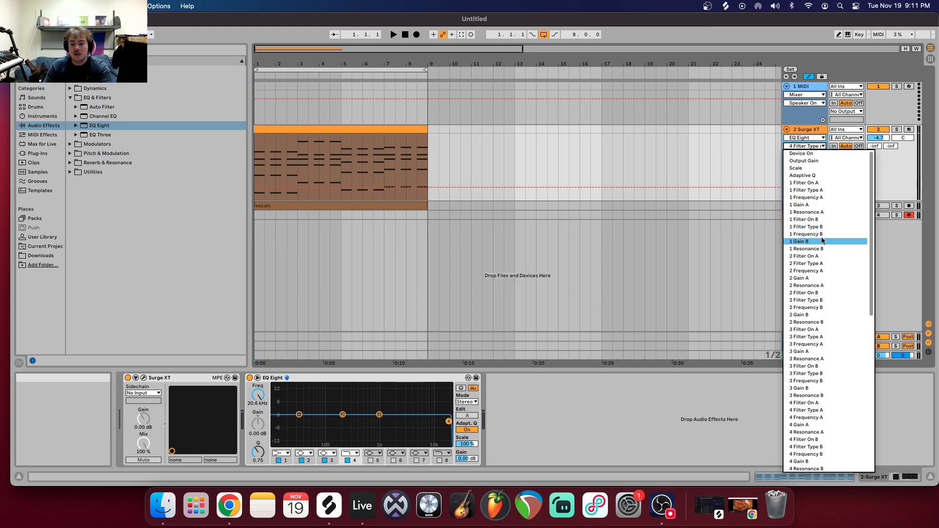
scroll(815, 288, "down", 5)
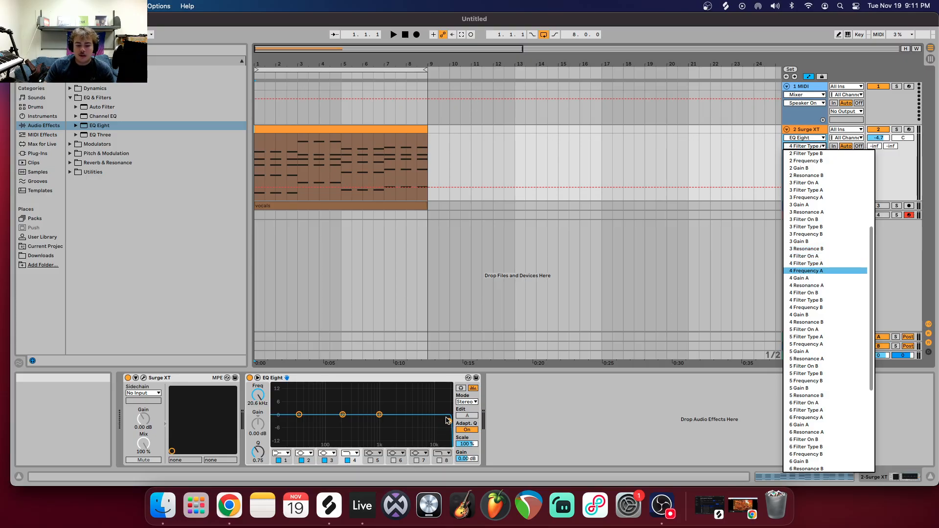
left_click(815, 272)
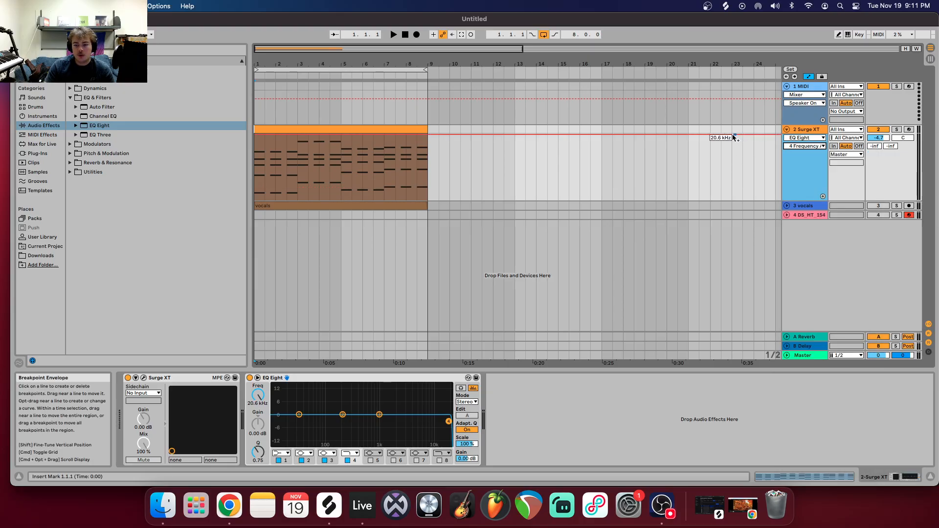
Draw band 4 frequency automation that starts at 10 Hz, rises to 20.6 kHz before bar 2, and dips and rises through bar 4.
left_click(277, 139)
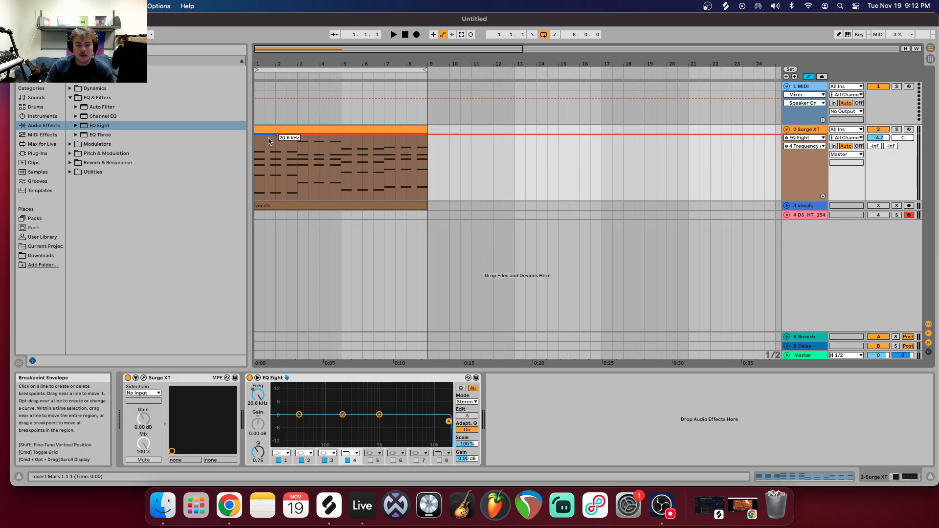
left_click_drag(257, 139, 257, 200)
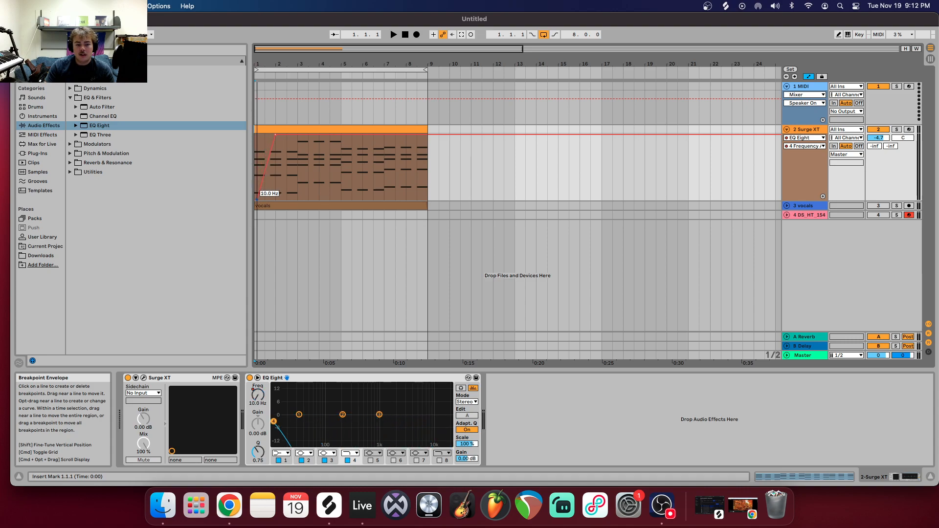
left_click(286, 143)
left_click_drag(287, 143, 330, 153)
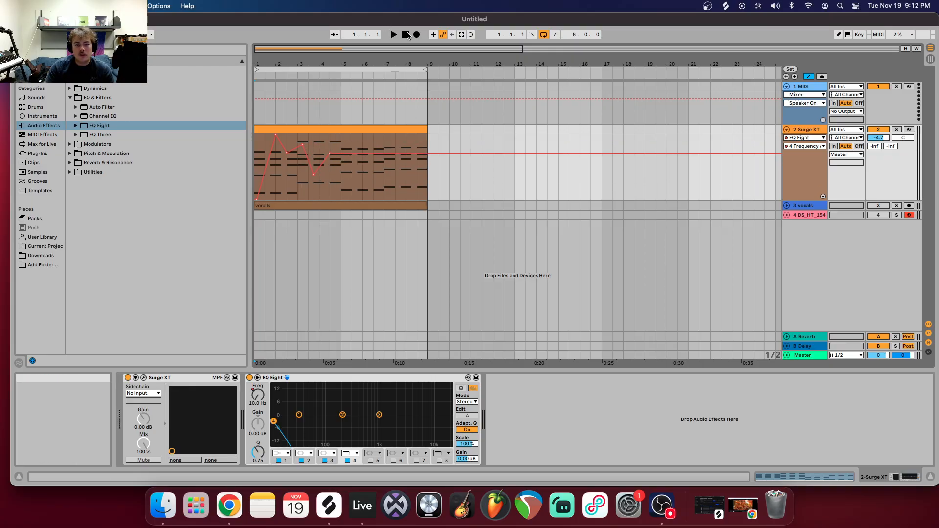
Play back the filter automation, add breakpoints that vary the frequency across bars 5 to 8, and zoom in on the envelope.
left_click(393, 35)
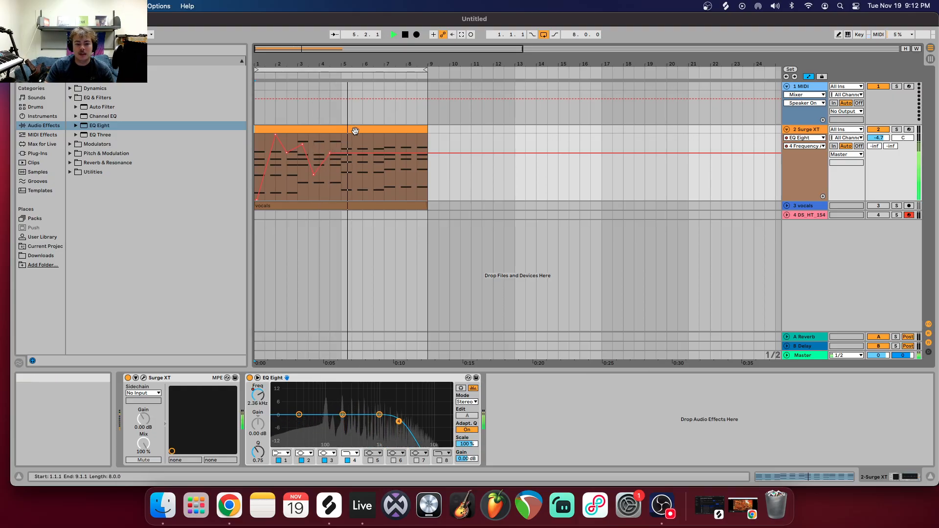
left_click(386, 154)
left_click(401, 153)
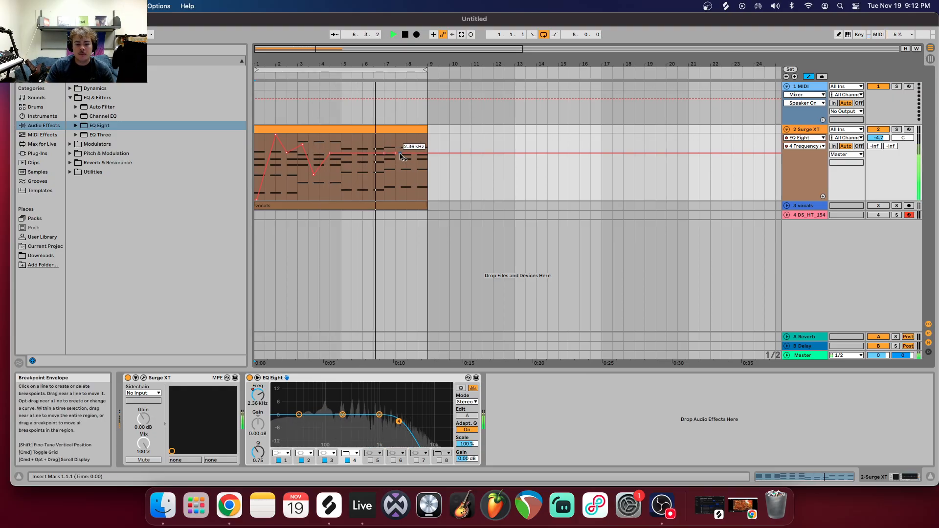
left_click_drag(396, 154, 357, 134)
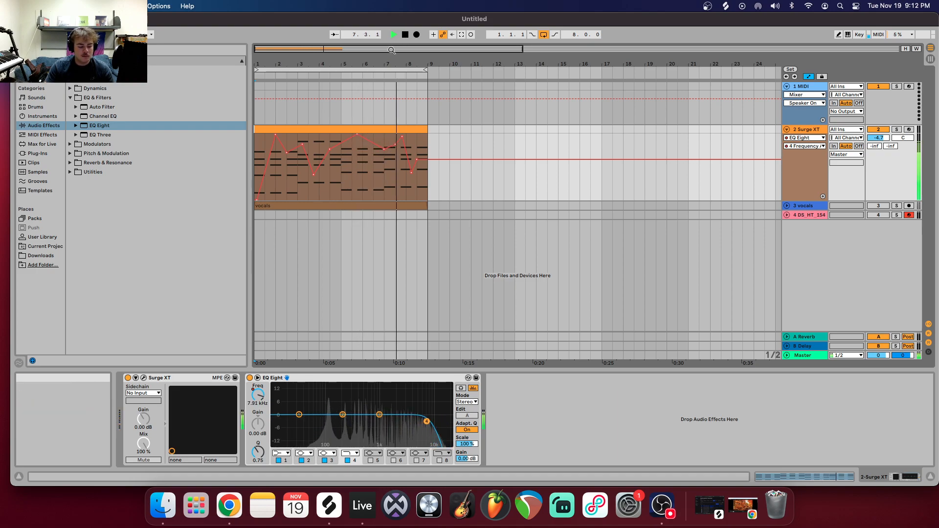
key("space")
left_click_drag(332, 66, 386, 88)
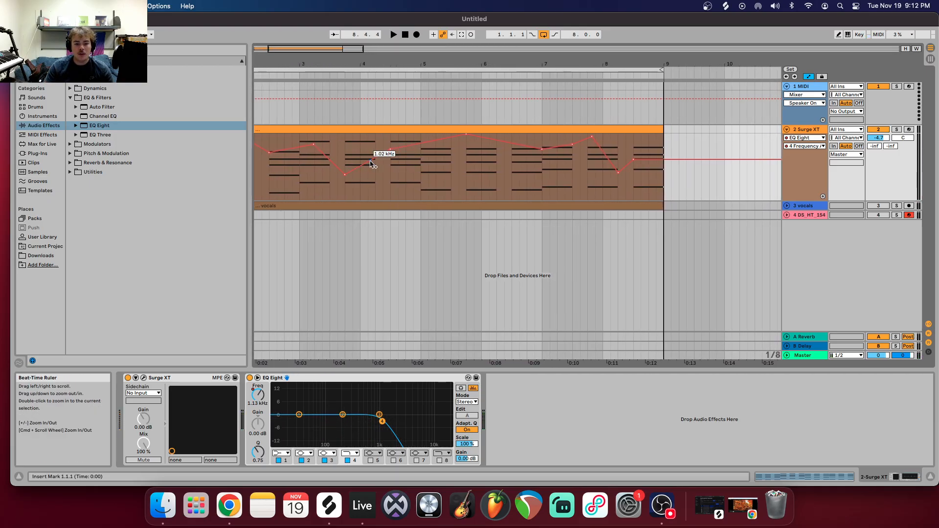
Bend the falling filter frequency segment in bar 3 into a downward curve and play back the result.
left_click(331, 163)
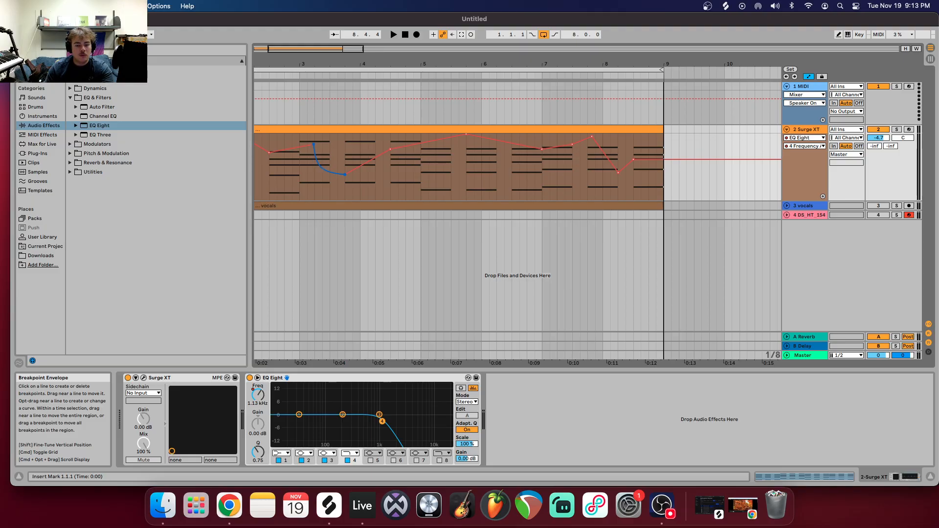
left_click_drag(323, 169, 323, 170)
left_click(285, 77)
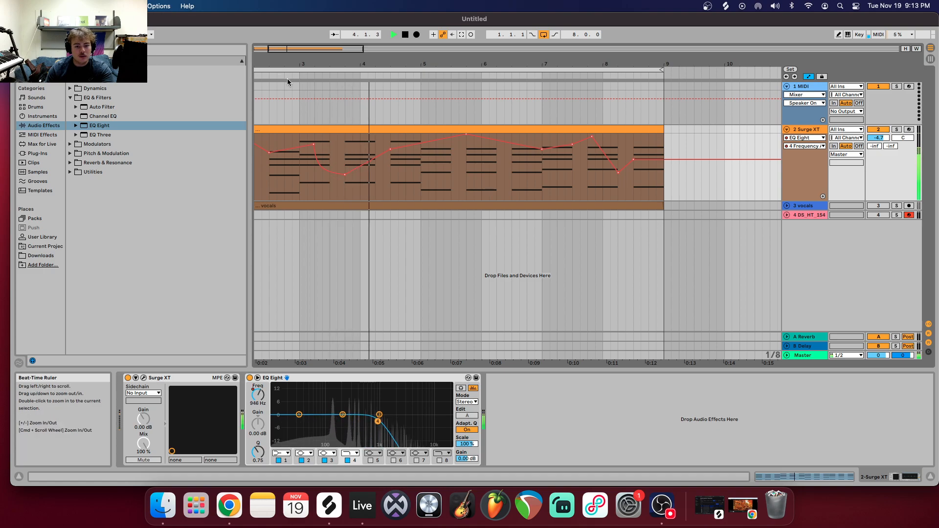
left_click(408, 37)
left_click_drag(339, 64, 381, 58)
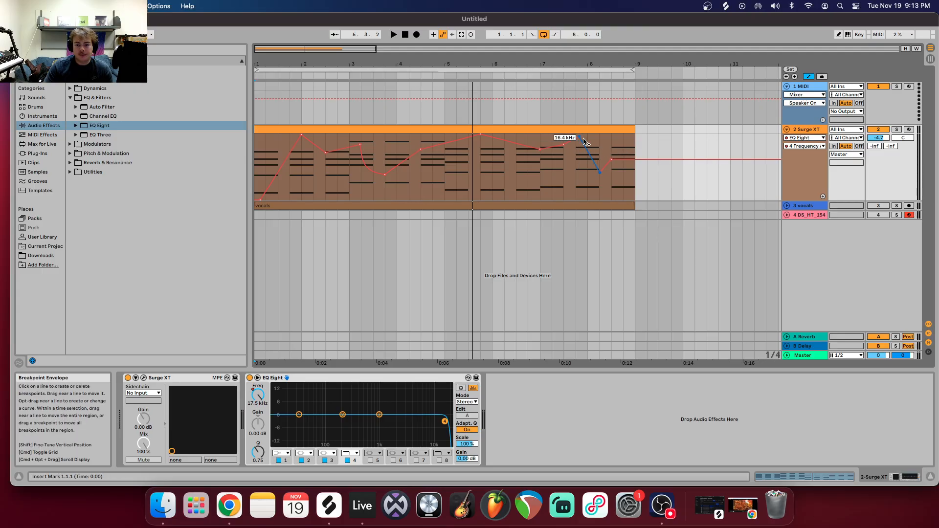
left_click_drag(526, 64, 474, 62)
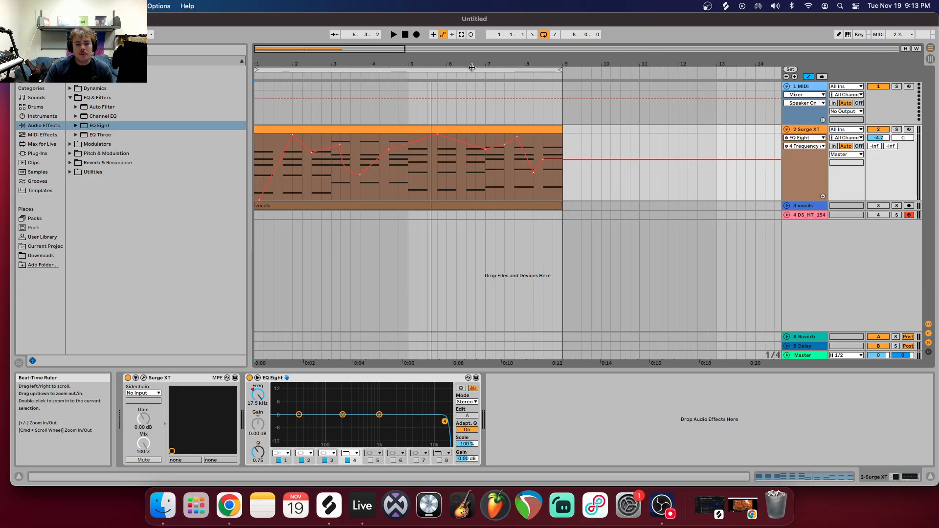
Copy the Surge XT track's frequency automation from 1.1.1 to 2.4.1 and paste it at 6.2.1.
left_click(257, 154)
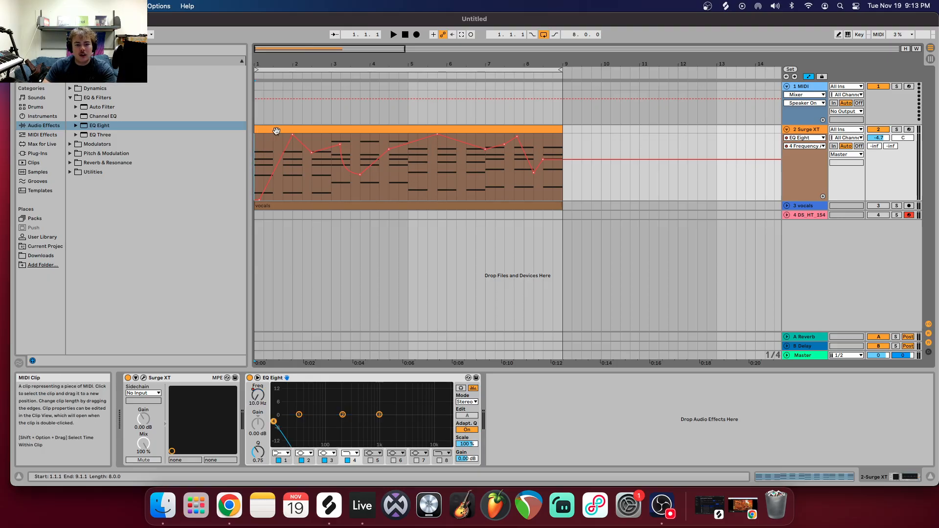
left_click(316, 131)
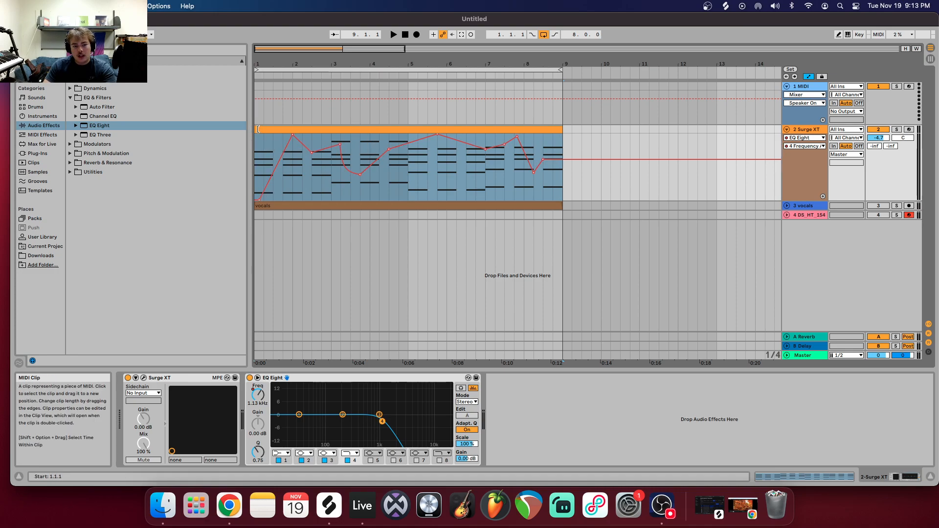
left_click(262, 143)
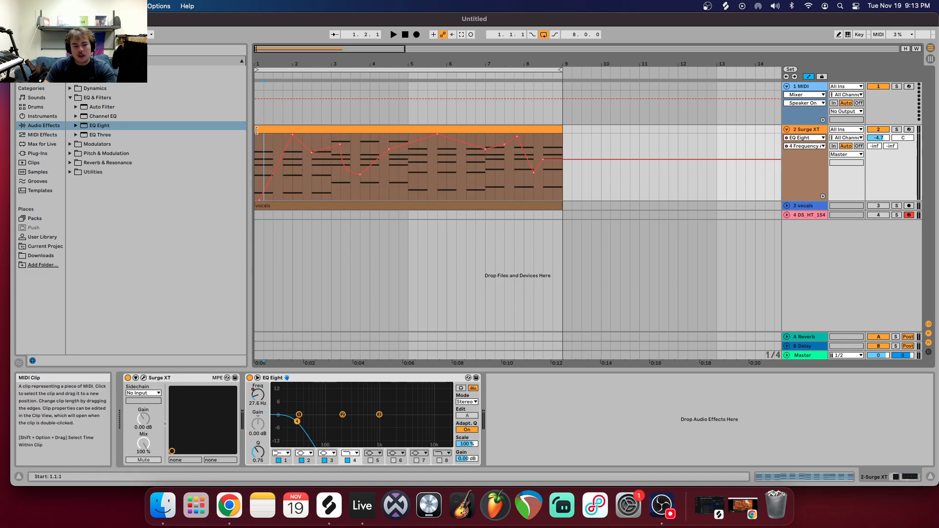
left_click_drag(259, 123, 453, 145)
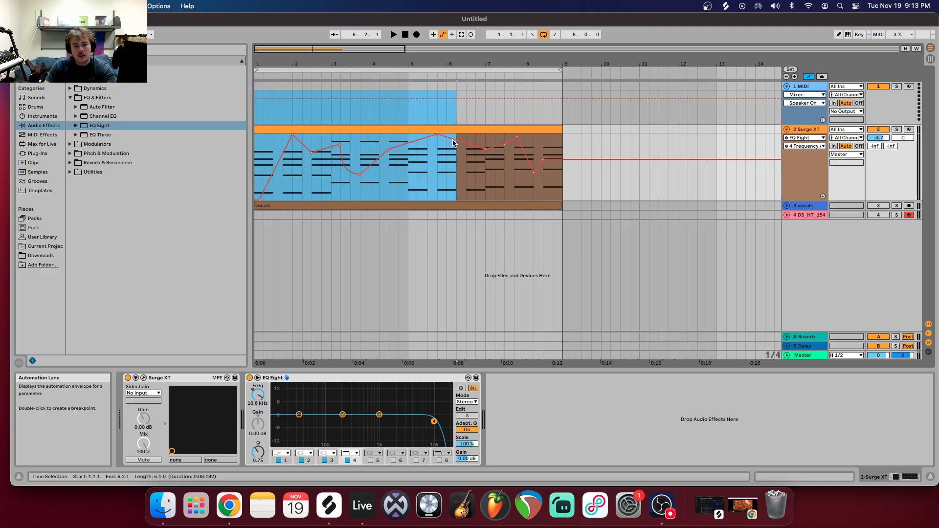
left_click(457, 182)
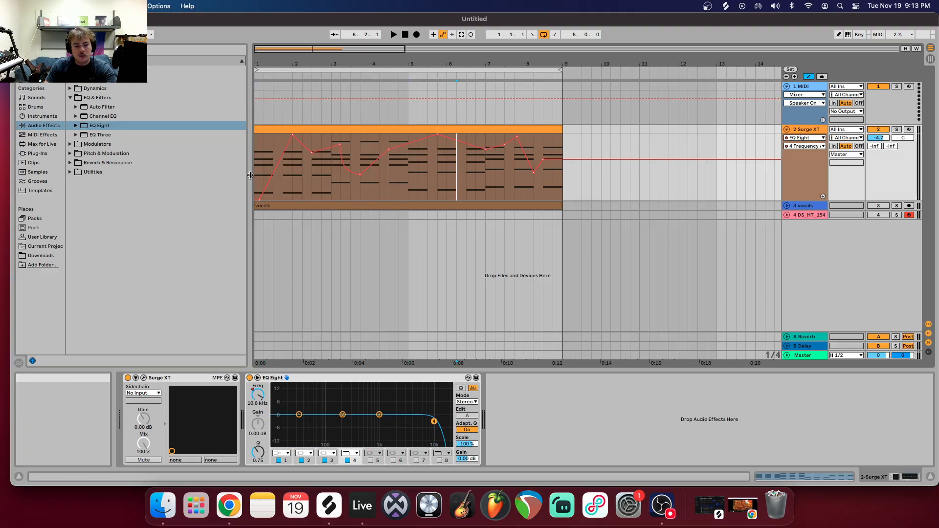
left_click_drag(259, 175, 318, 175)
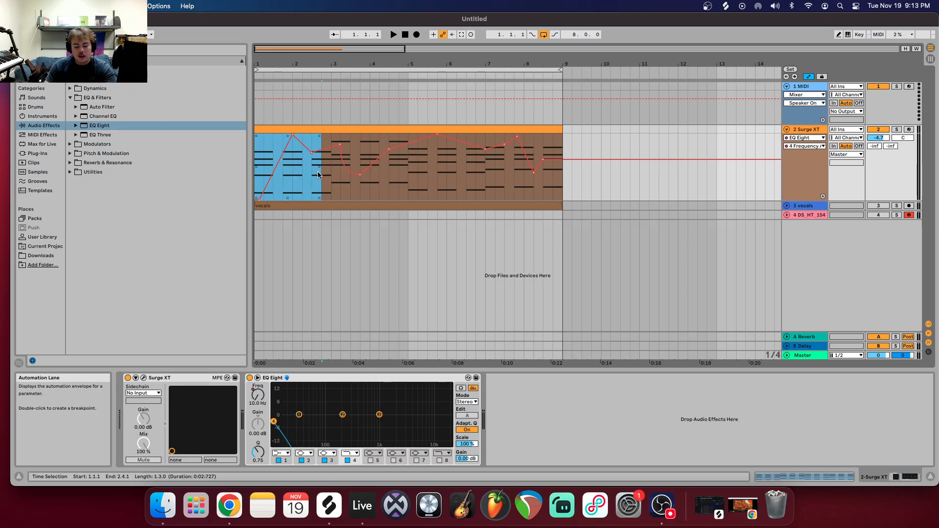
left_click(462, 172)
key("super+v")
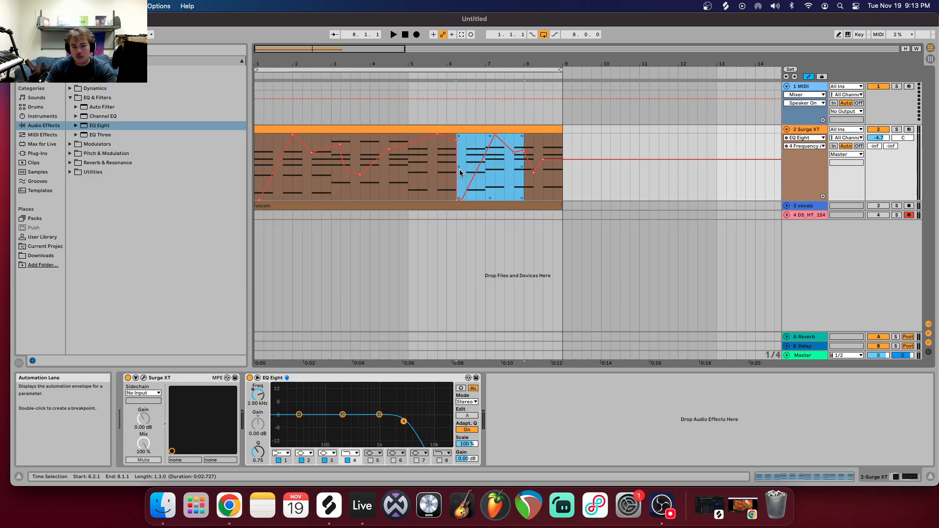
Play the loop and move the start of the pasted automation back so its vertical drop falls at bar 6.
key("space")
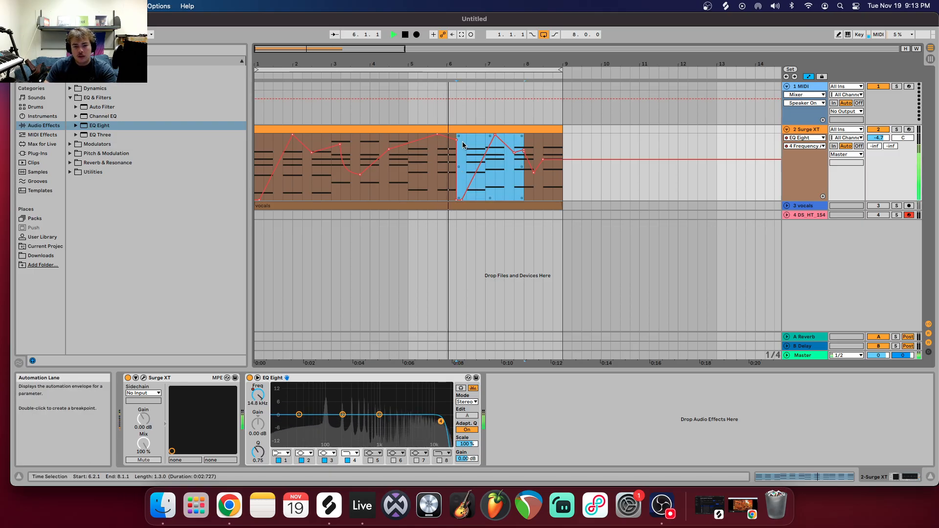
left_click_drag(457, 141, 446, 141)
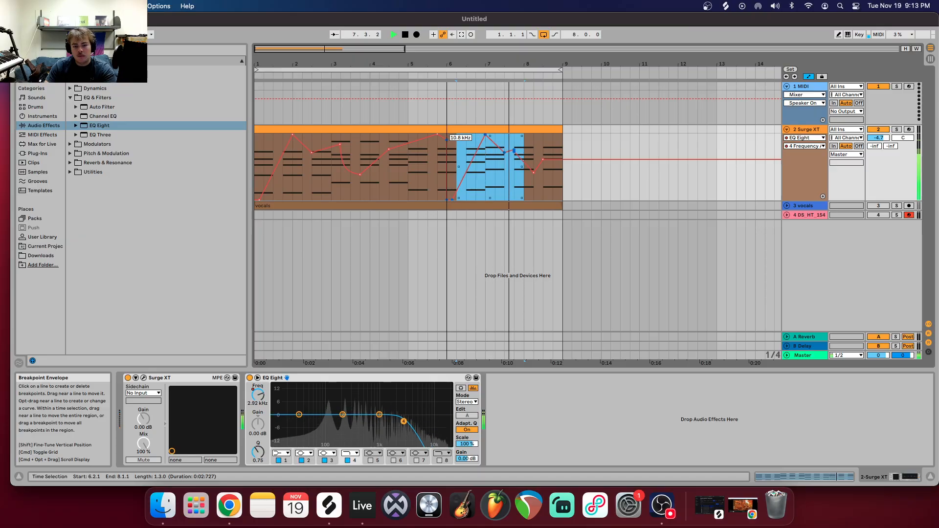
left_click(467, 162)
left_click_drag(456, 164, 446, 167)
left_click(446, 203)
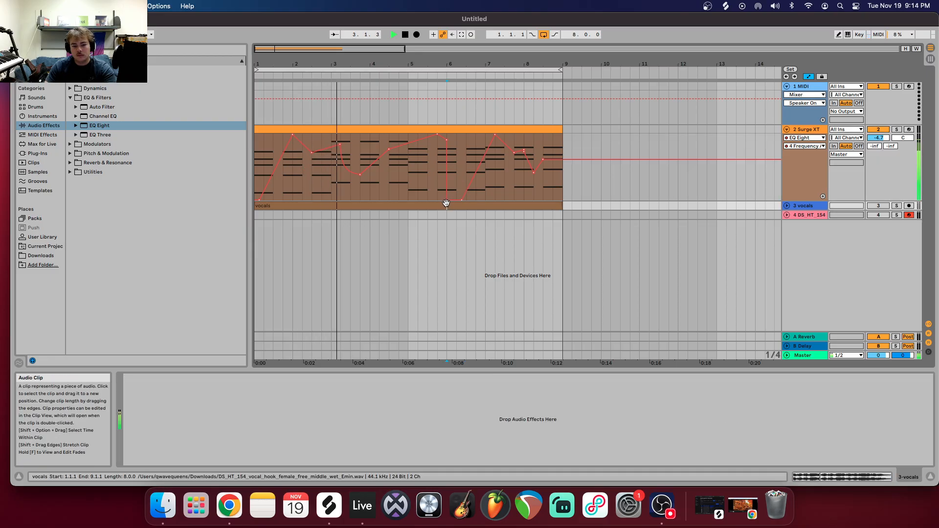
Raise the low breakpoint at bar 6, bend the rise toward bar 7 into an upward curve, and play it back.
left_click_drag(447, 200, 447, 179)
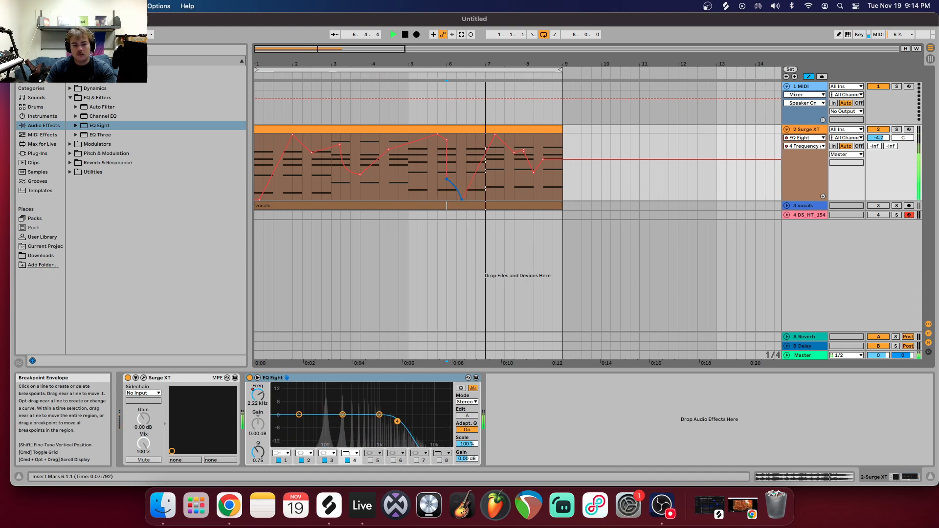
left_click_drag(464, 188, 470, 159)
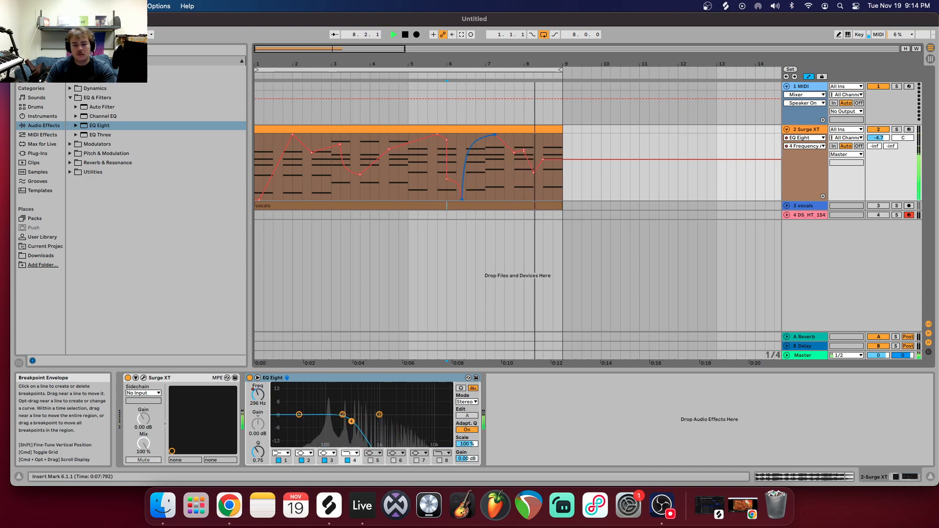
left_click(394, 34)
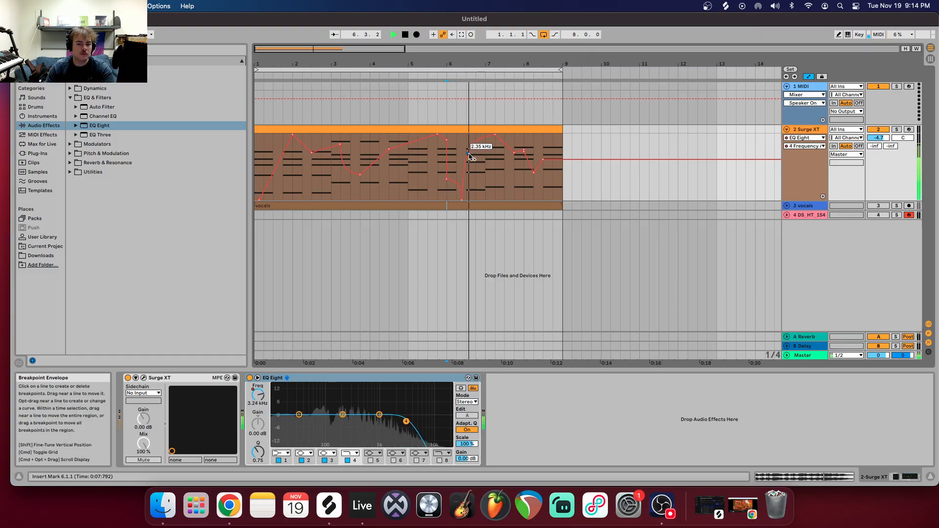
left_click(406, 35)
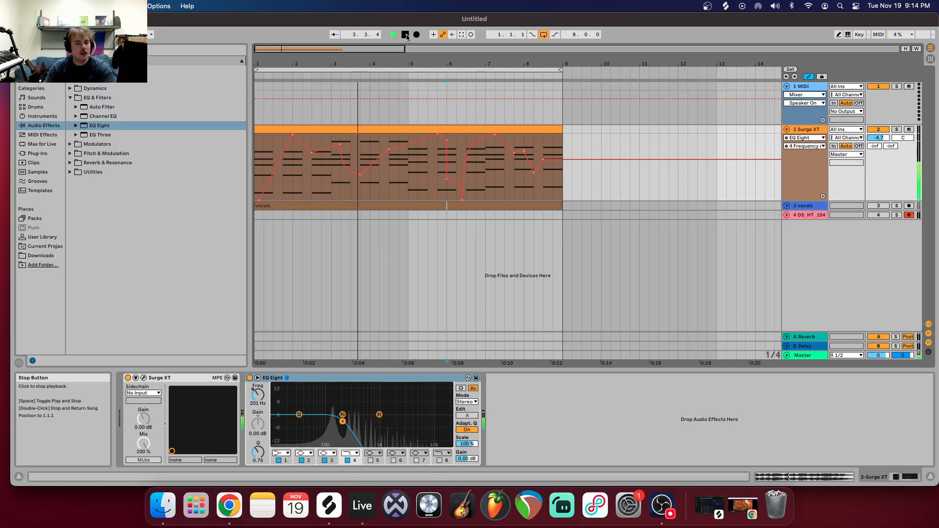
Switch the Surge XT track's automation lane to the mixer's Track Panning parameter.
left_click(573, 183)
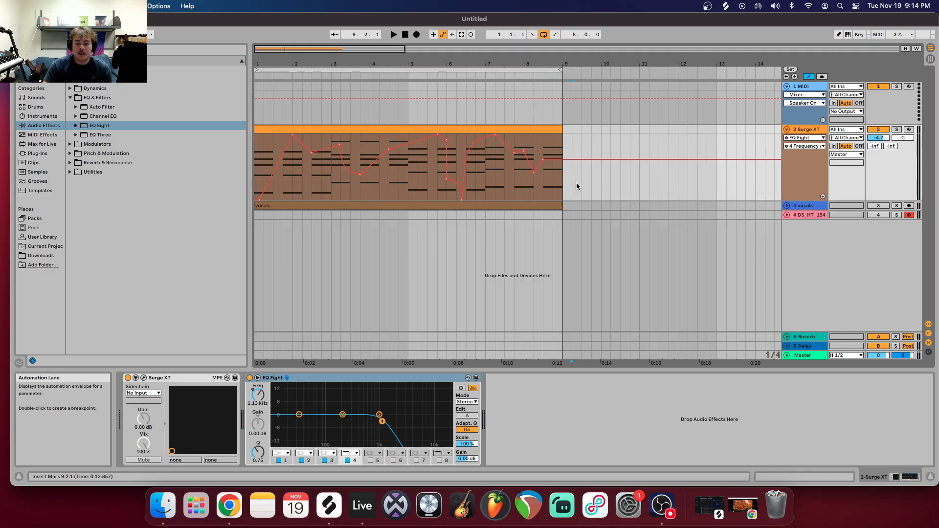
left_click(808, 146)
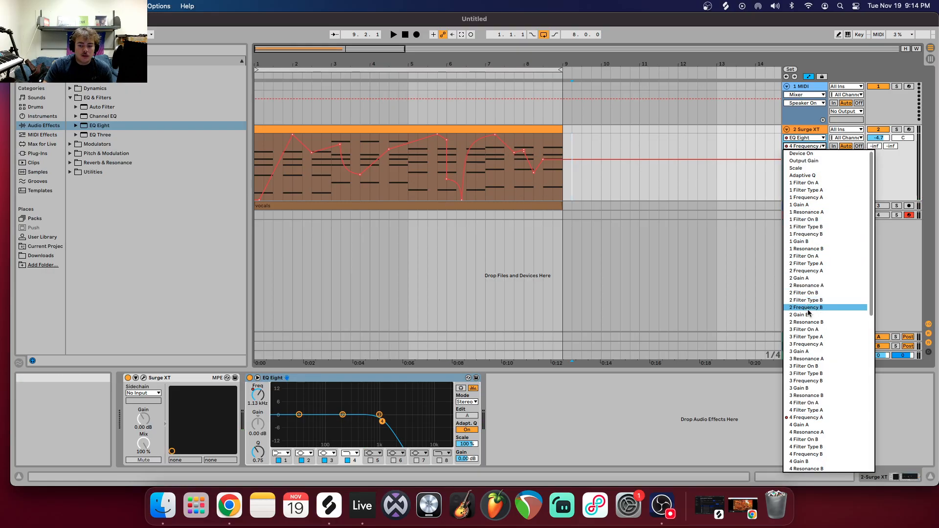
left_click(808, 130)
left_click(805, 137)
left_click(812, 167)
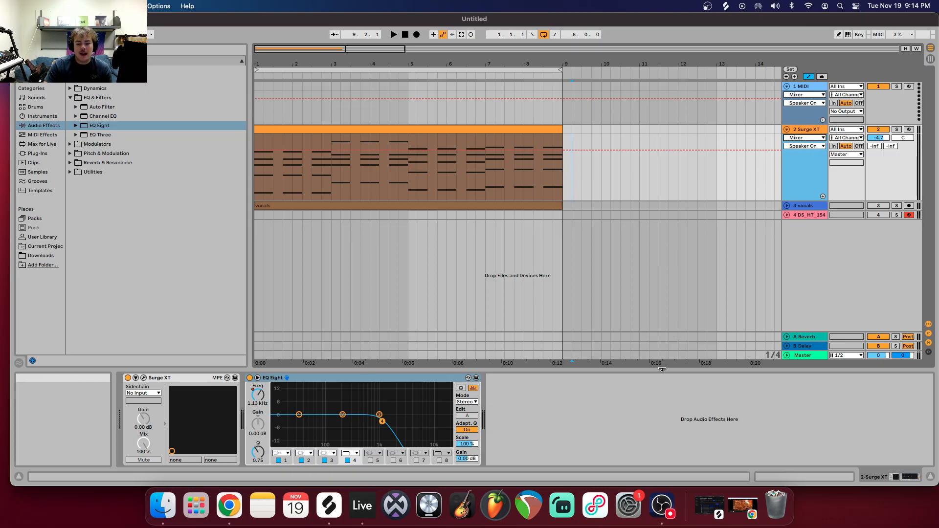
left_click(809, 146)
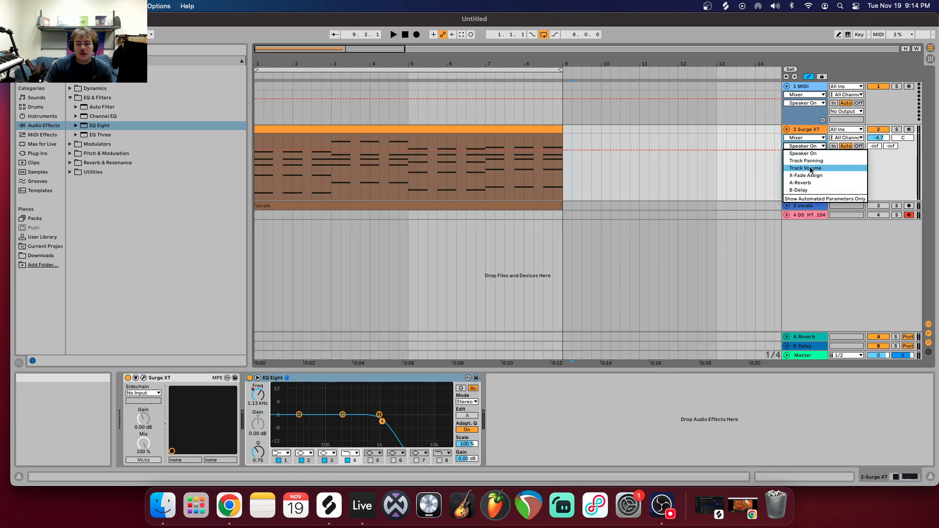
left_click(806, 161)
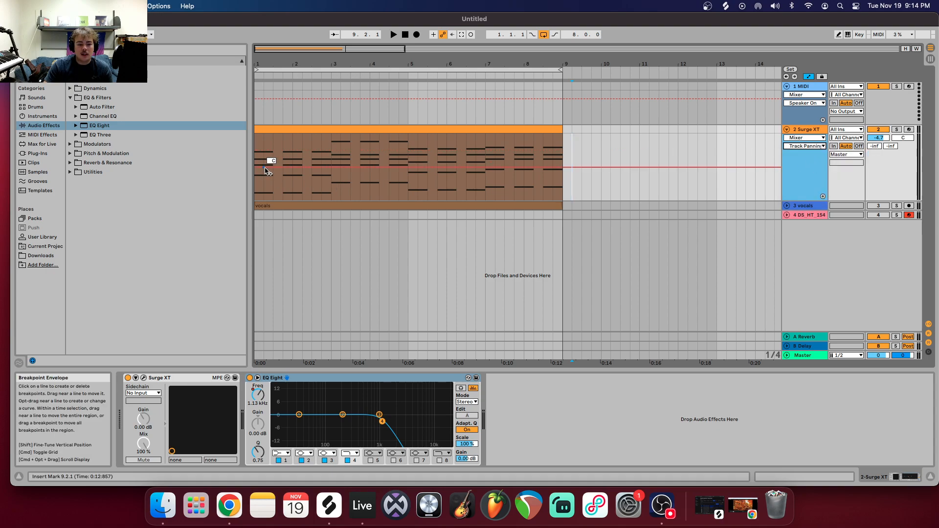
Add a row of breakpoints near center on the Track Panning envelope across bars 1 to 7.
left_click(265, 168)
left_click(284, 168)
left_click(311, 168)
left_click(344, 168)
left_click(379, 169)
left_click(423, 169)
left_click(489, 169)
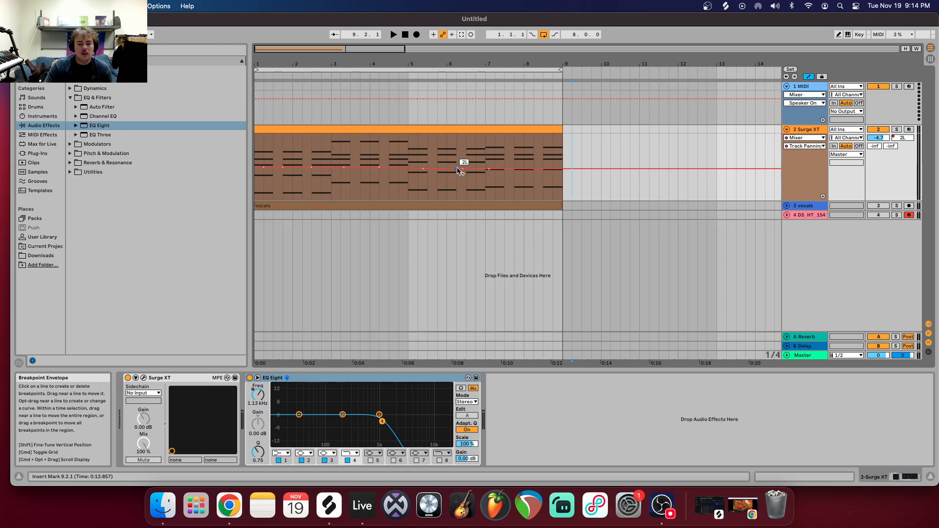
Shape the panning envelope with left dips in bars 1 and 4, a slight right peak in bar 2 and a strong right peak in bar 6.
left_click_drag(463, 169, 462, 135)
left_click_drag(379, 167, 379, 184)
left_click_drag(313, 169, 283, 186)
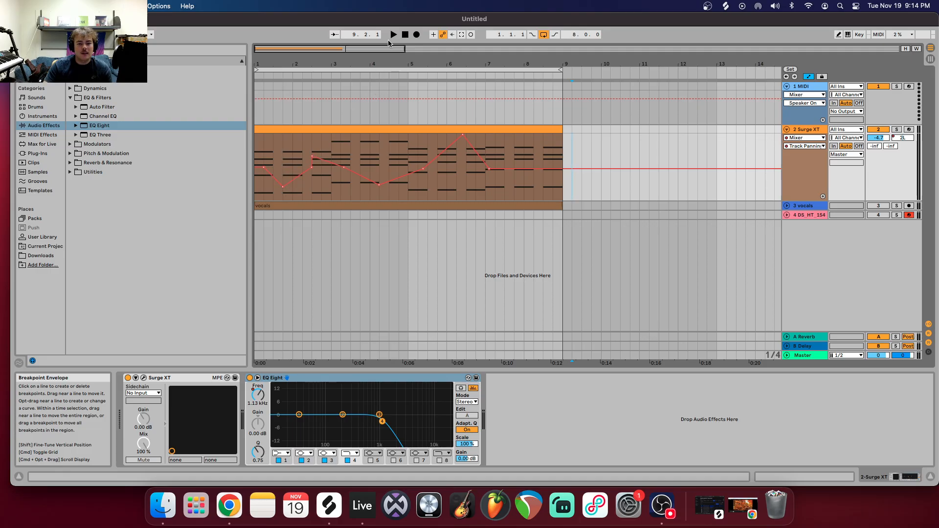
Play back the panning automation, stop it and return the song position to 1.1.1.
left_click(394, 35)
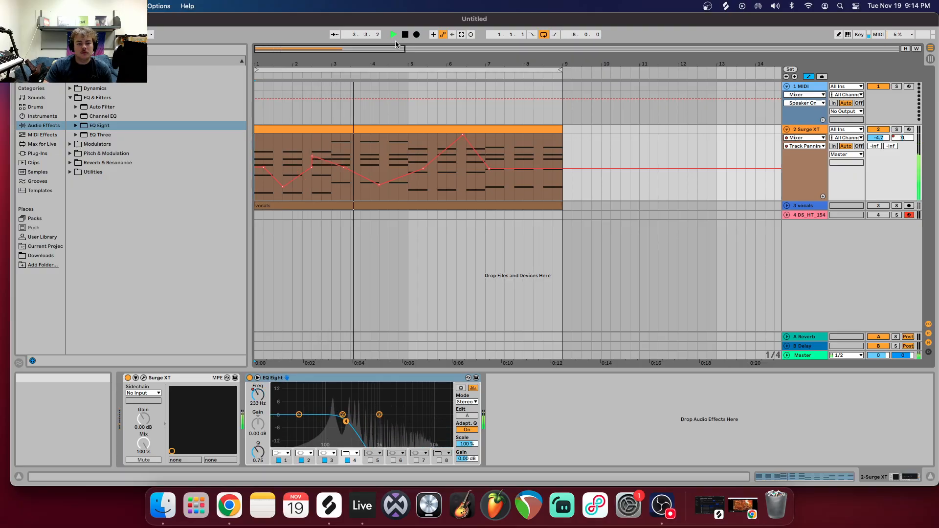
left_click(371, 98)
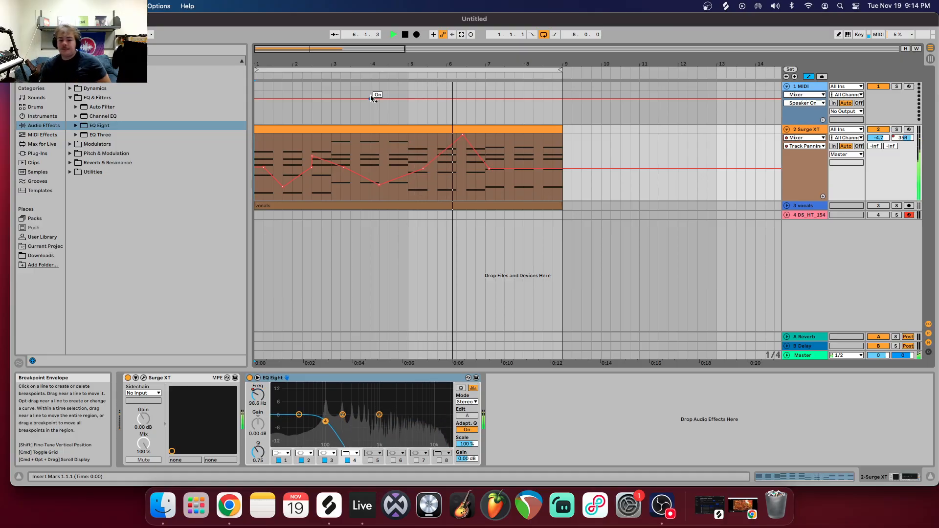
left_click(405, 35)
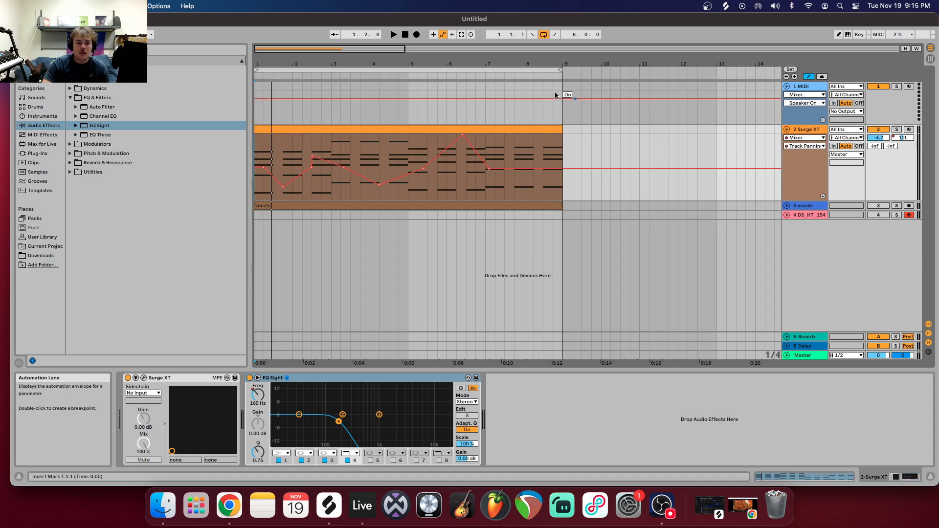
left_click(406, 36)
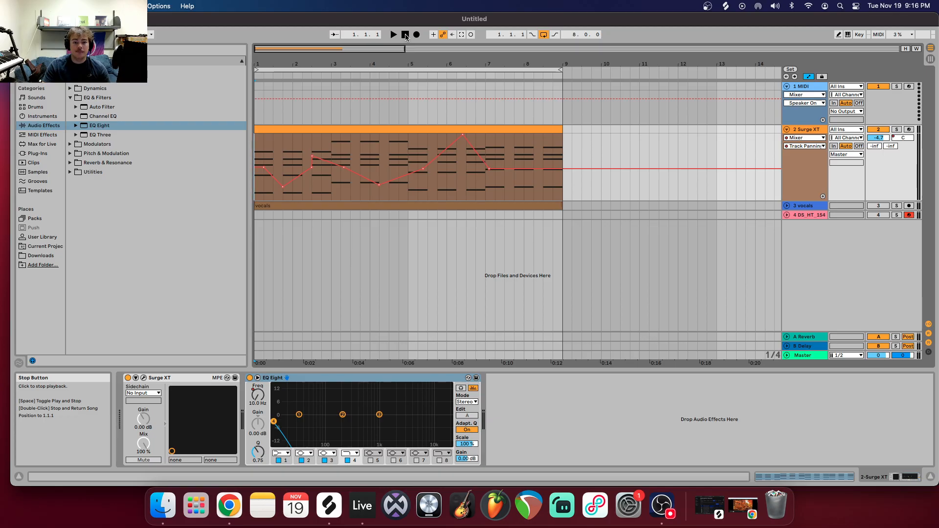
Switch to OBS and stop the live stream.
left_click(661, 505)
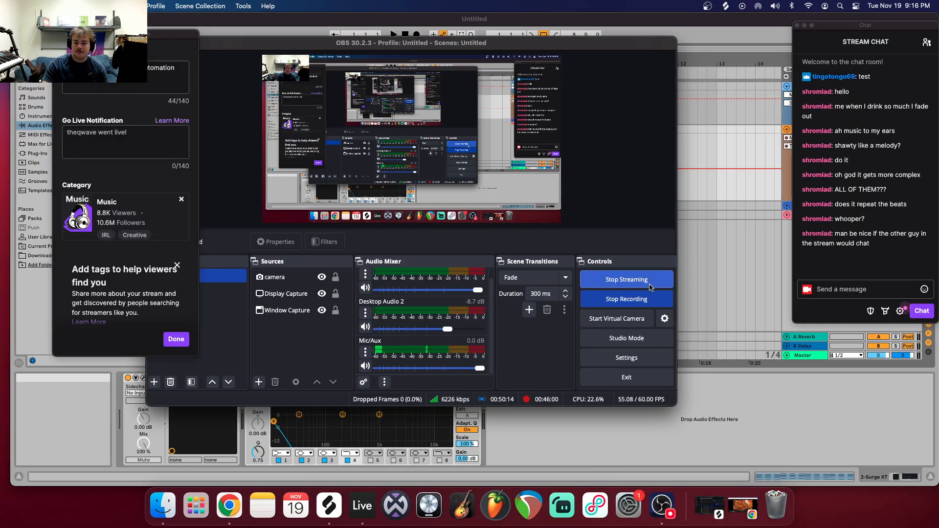
left_click(652, 279)
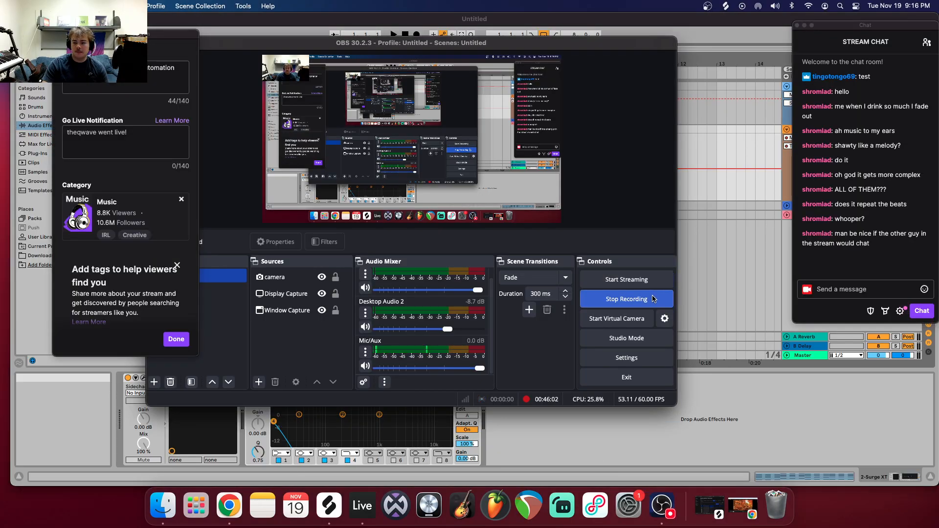